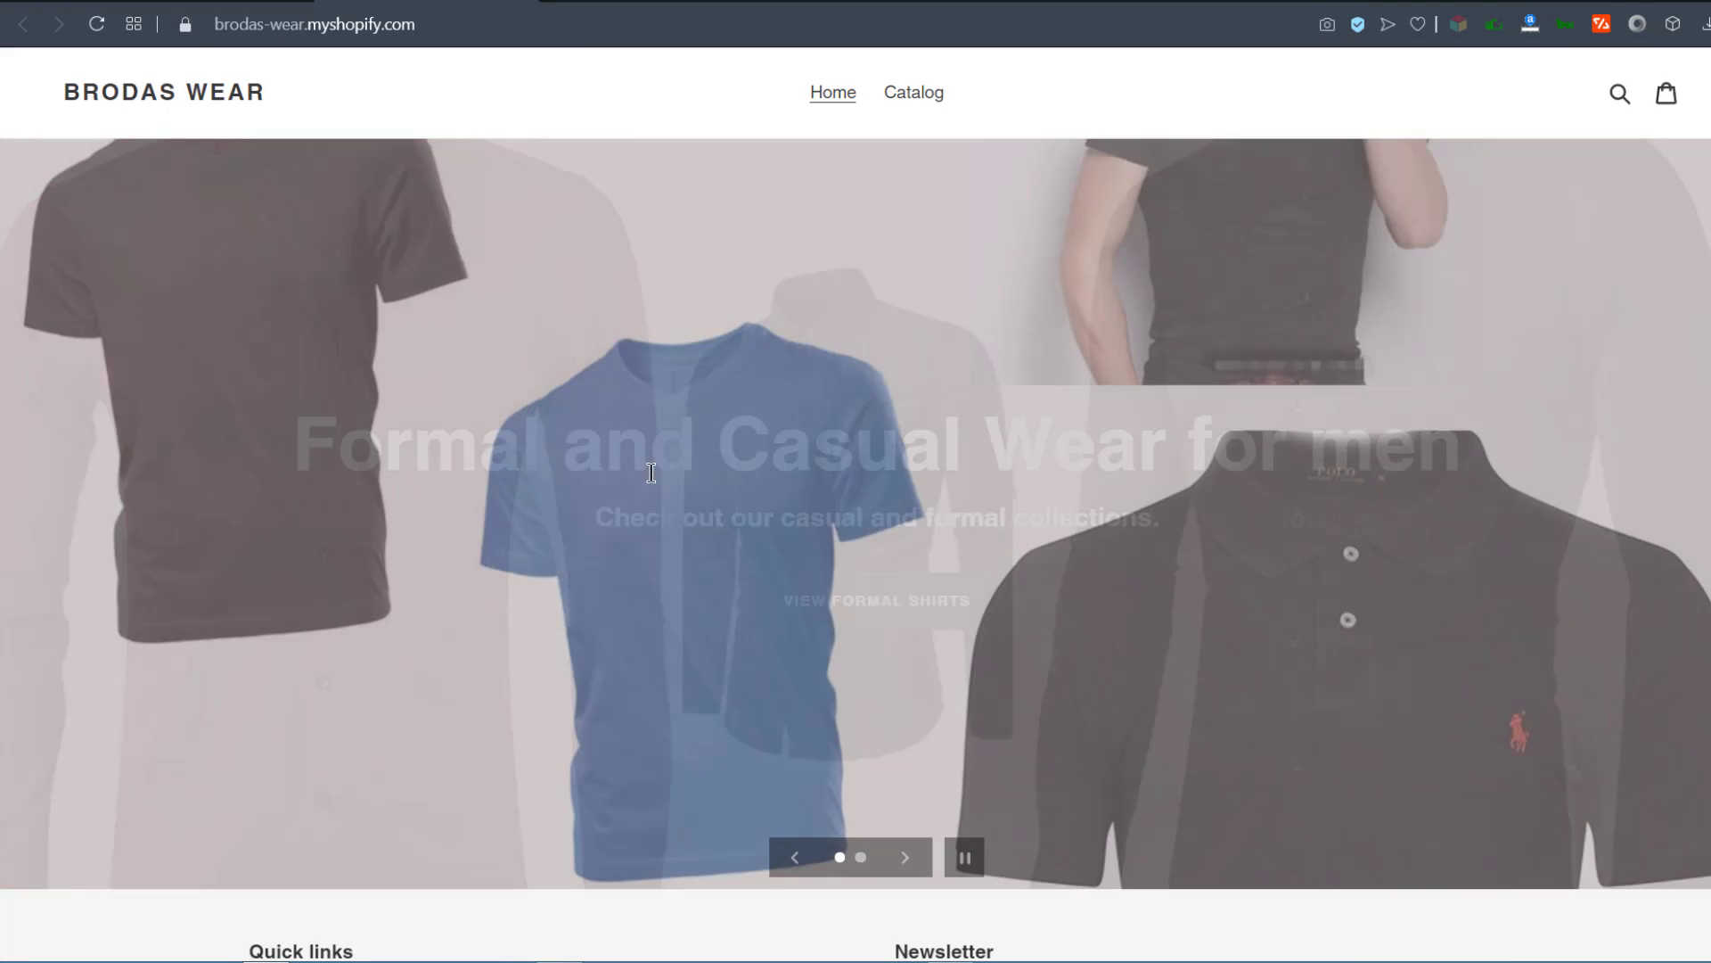
Step: Switch from the storefront to the Shopify admin and open the current Debut theme for customization
scroll(650, 473, down, 3)
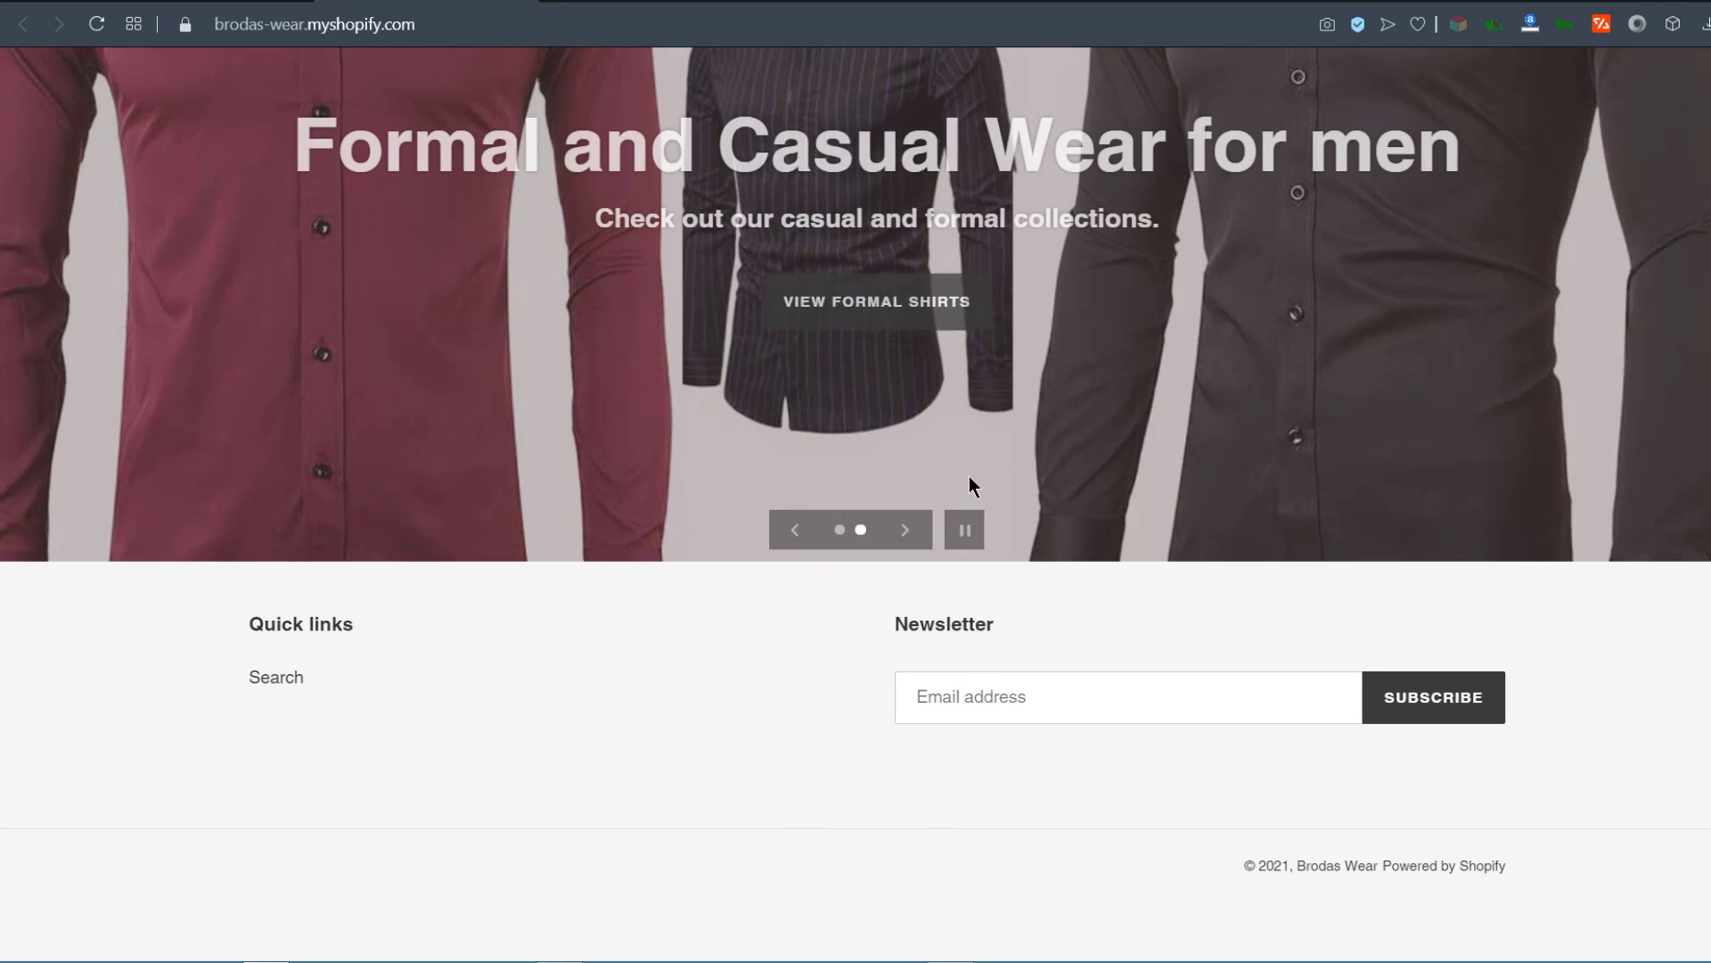
click(190, 7)
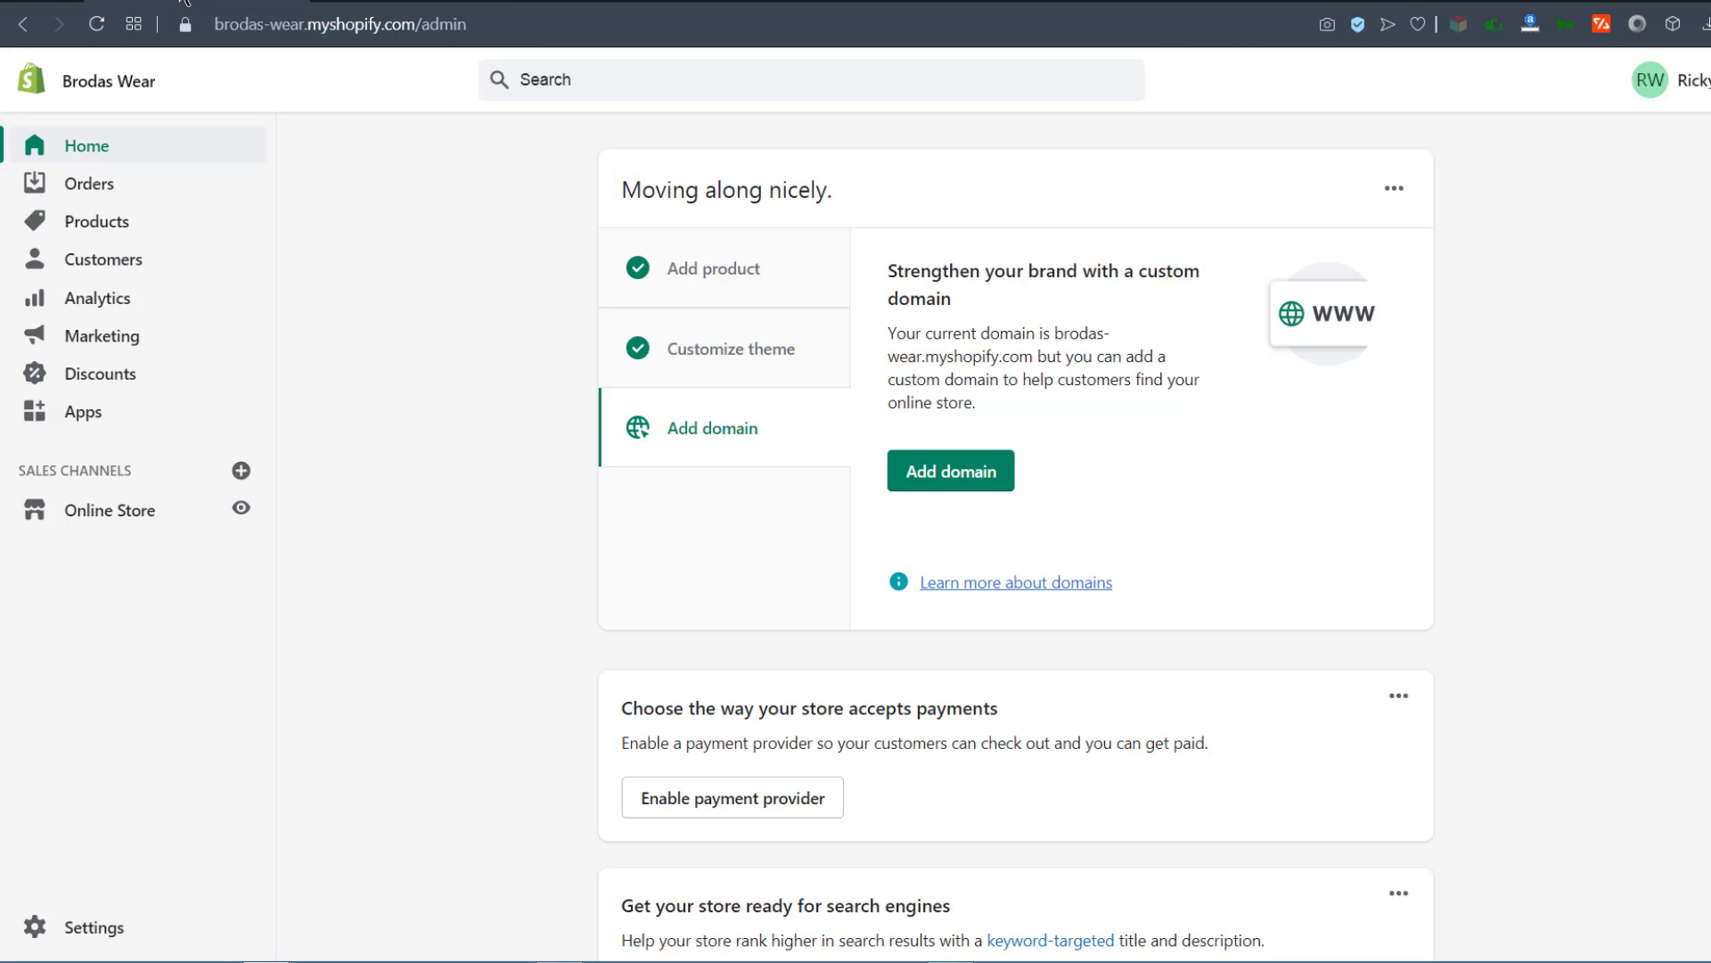
click(126, 513)
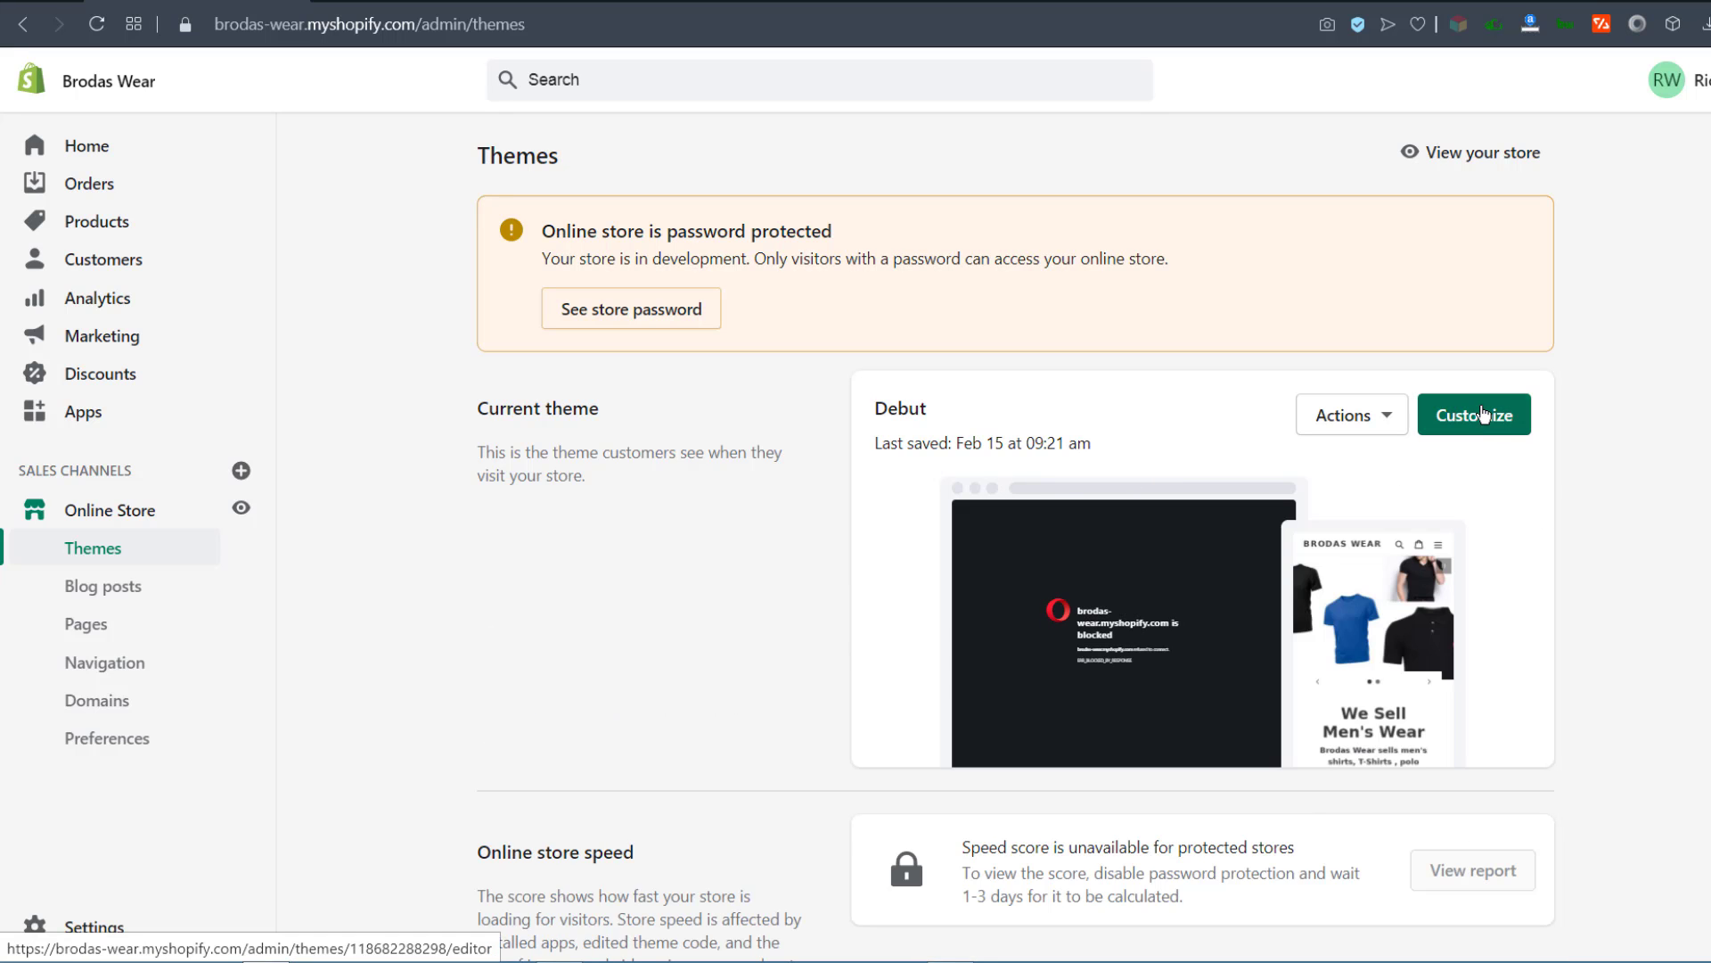
click(1482, 420)
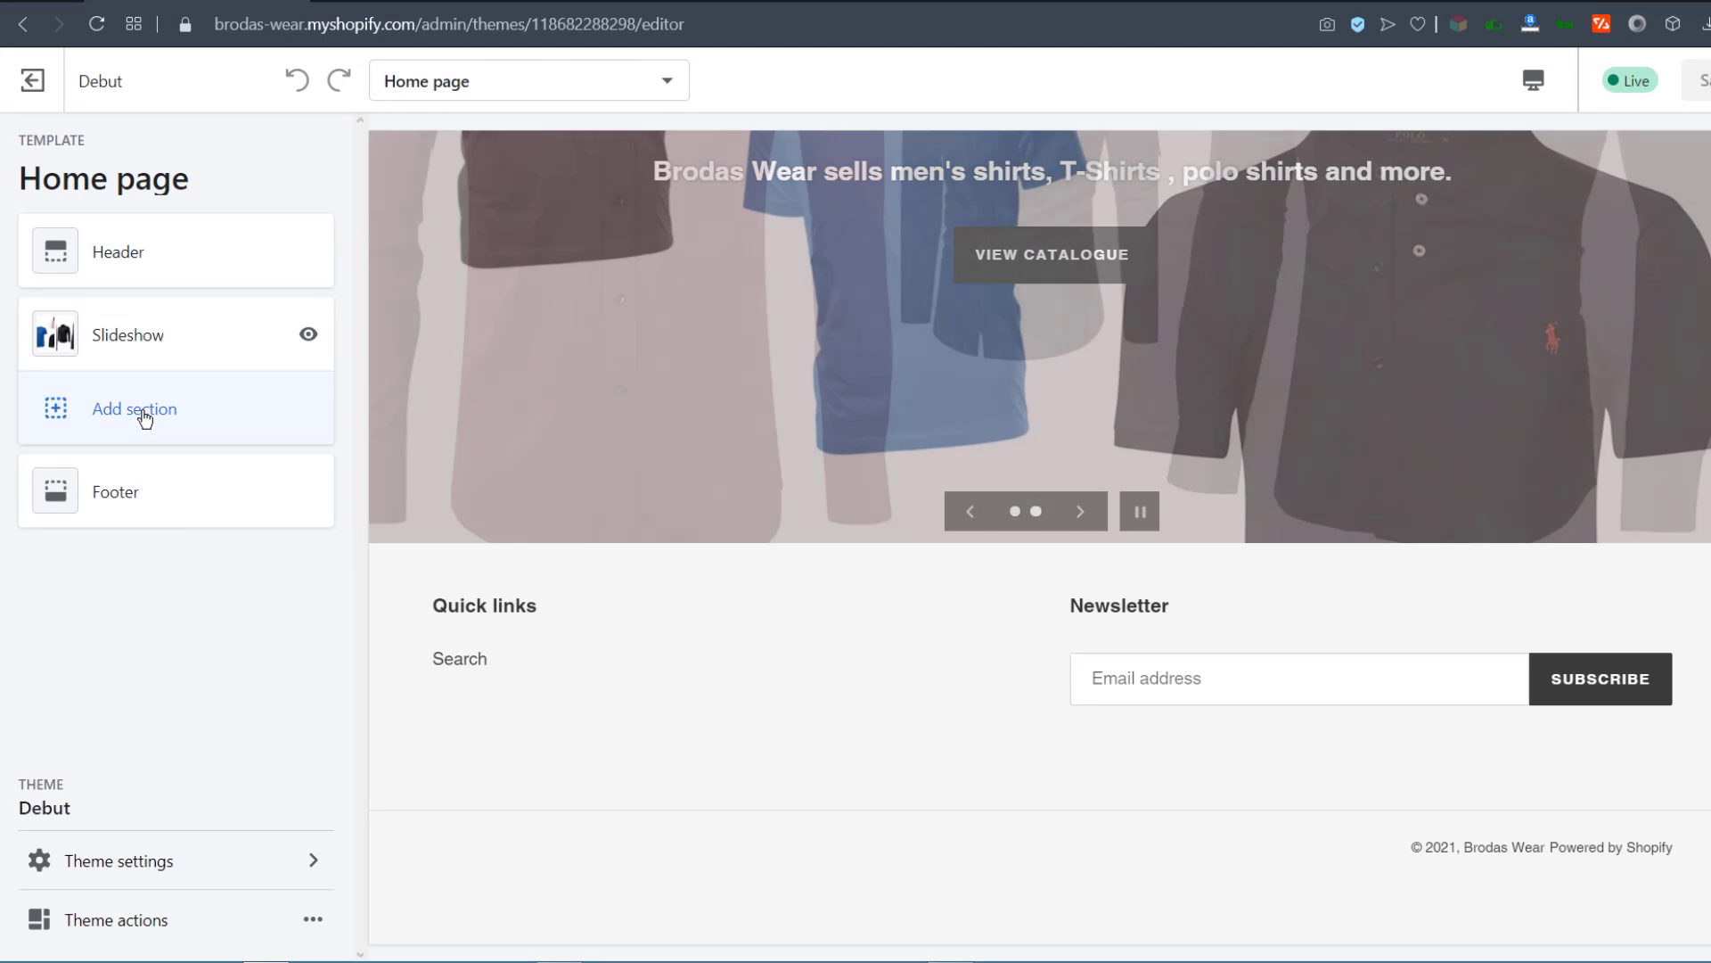
Step: Add a Rich text section to the home page below the slideshow
click(141, 411)
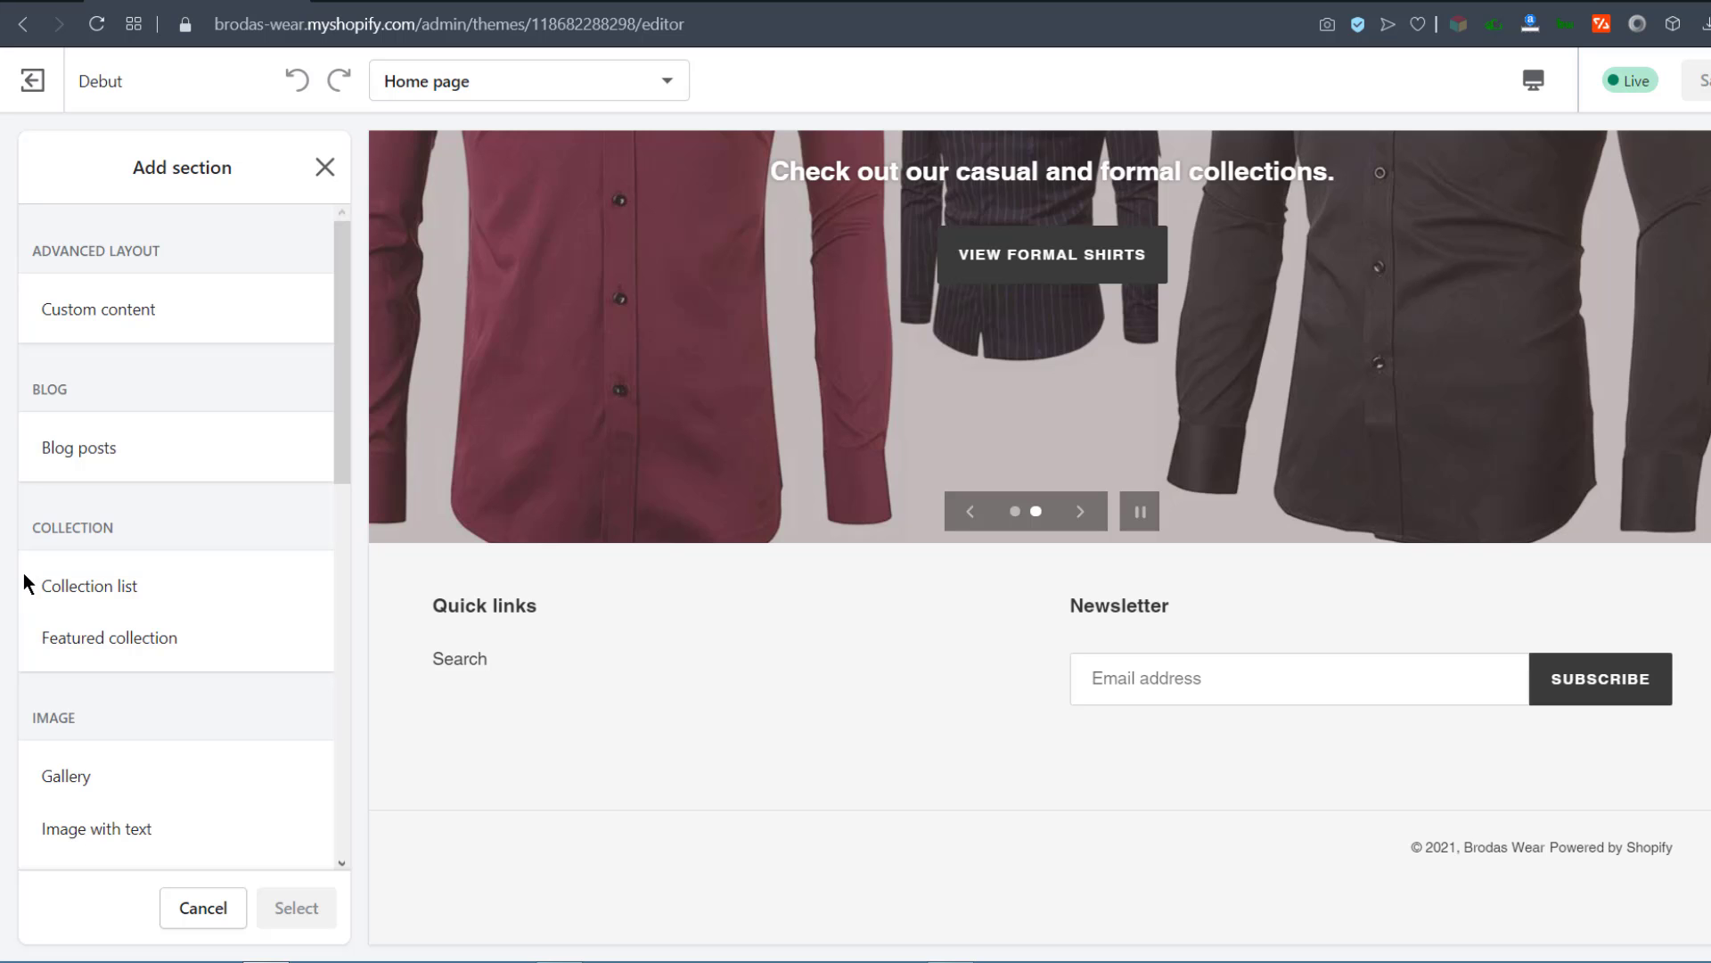
scroll(165, 598, down, 4)
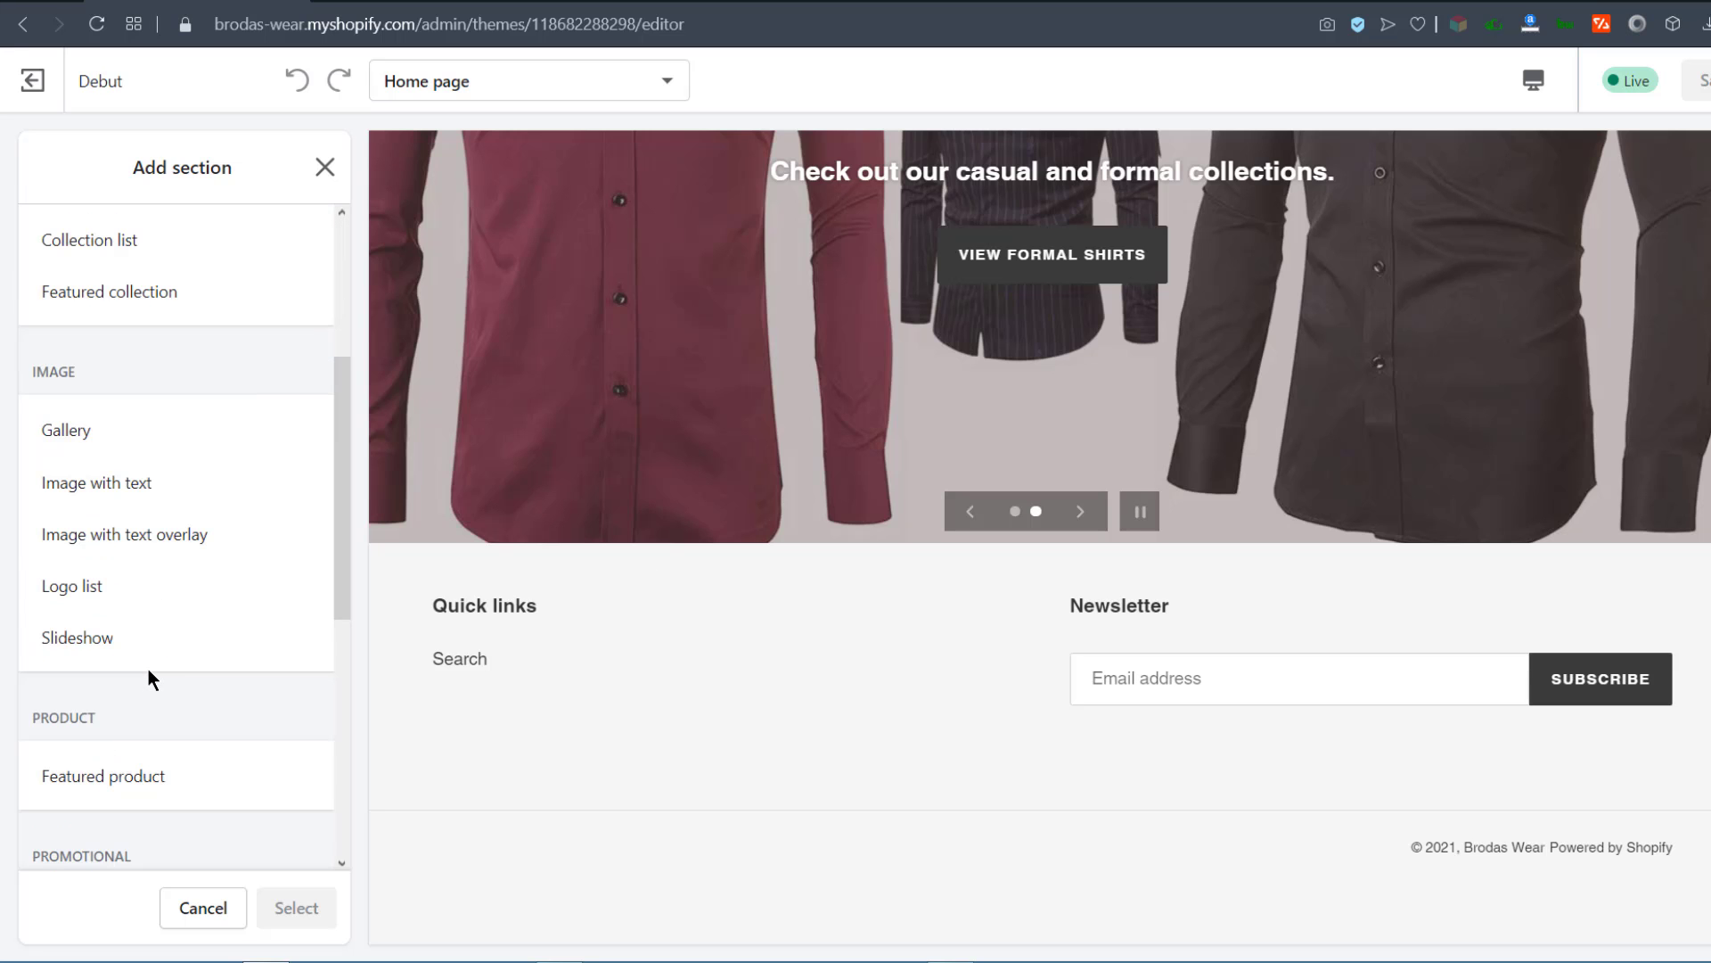
scroll(73, 495, down, 7)
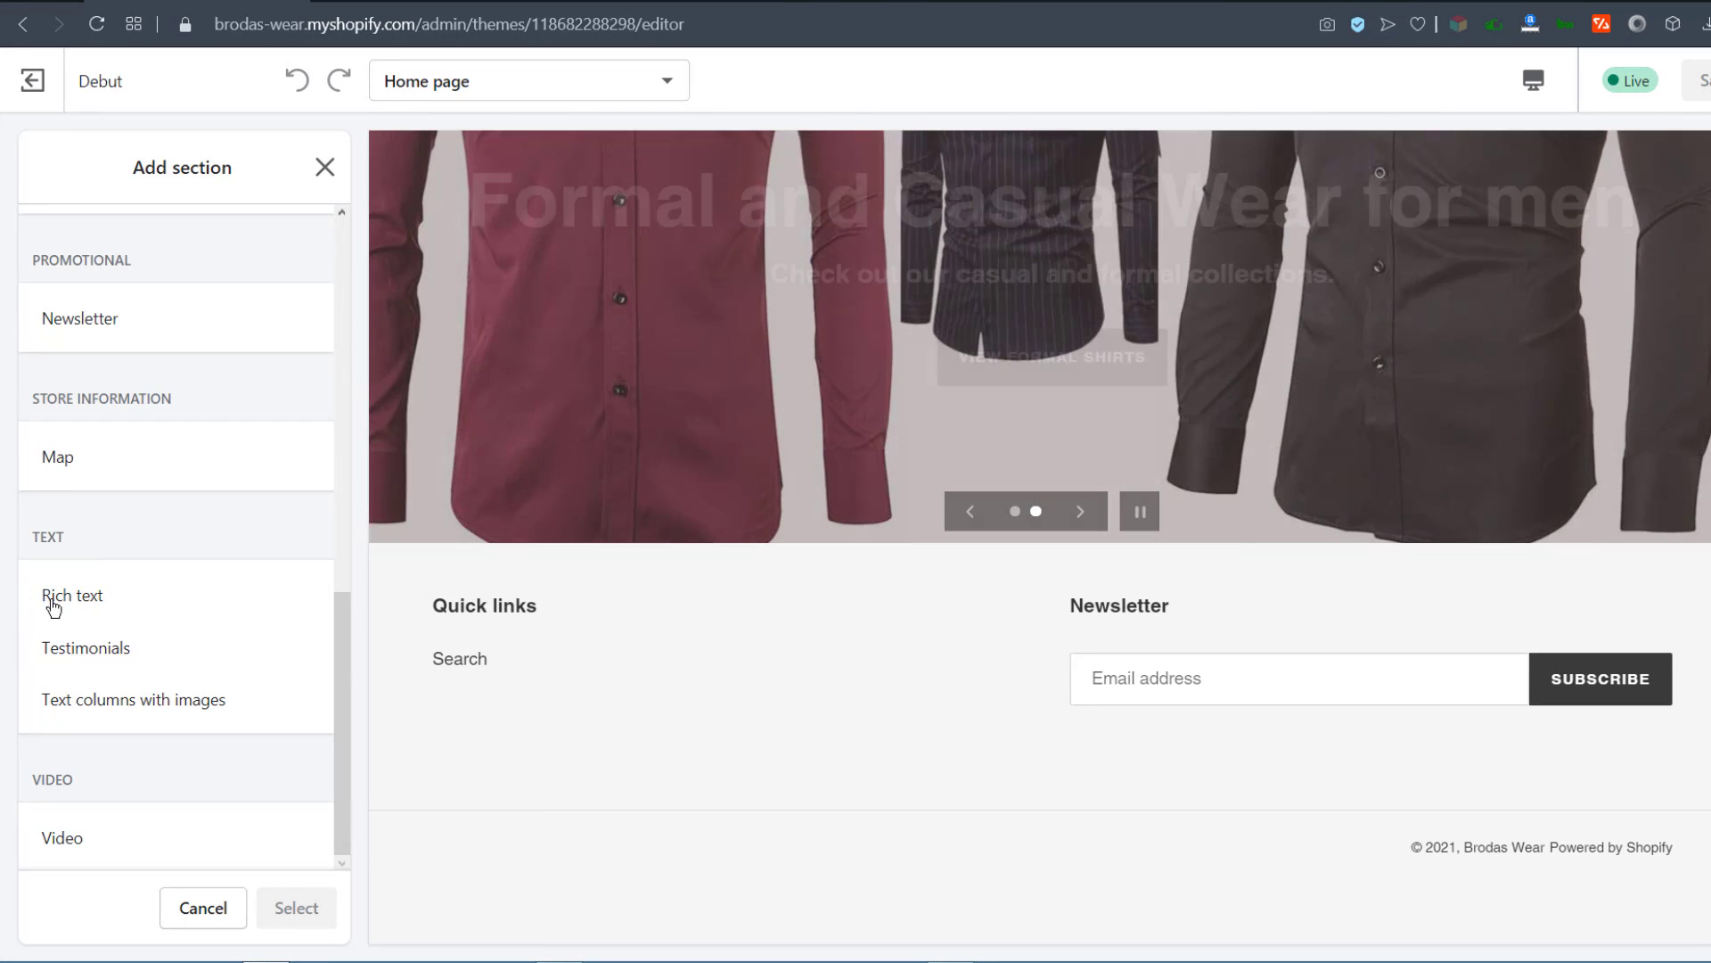
click(103, 602)
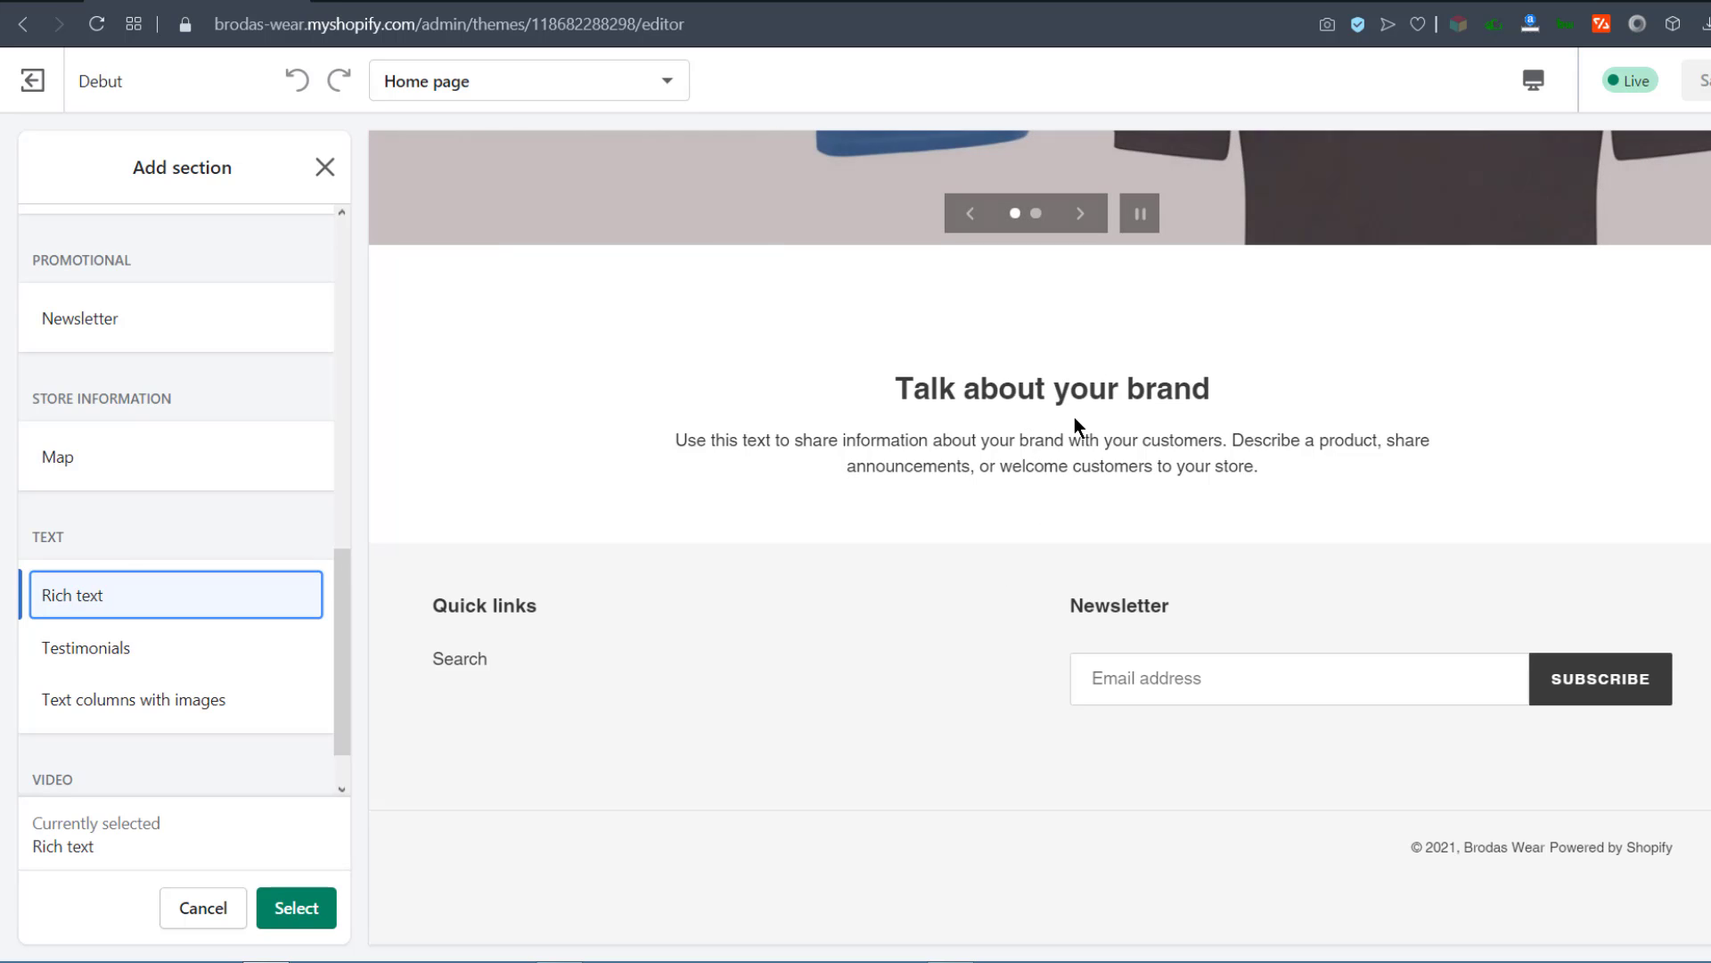
click(298, 907)
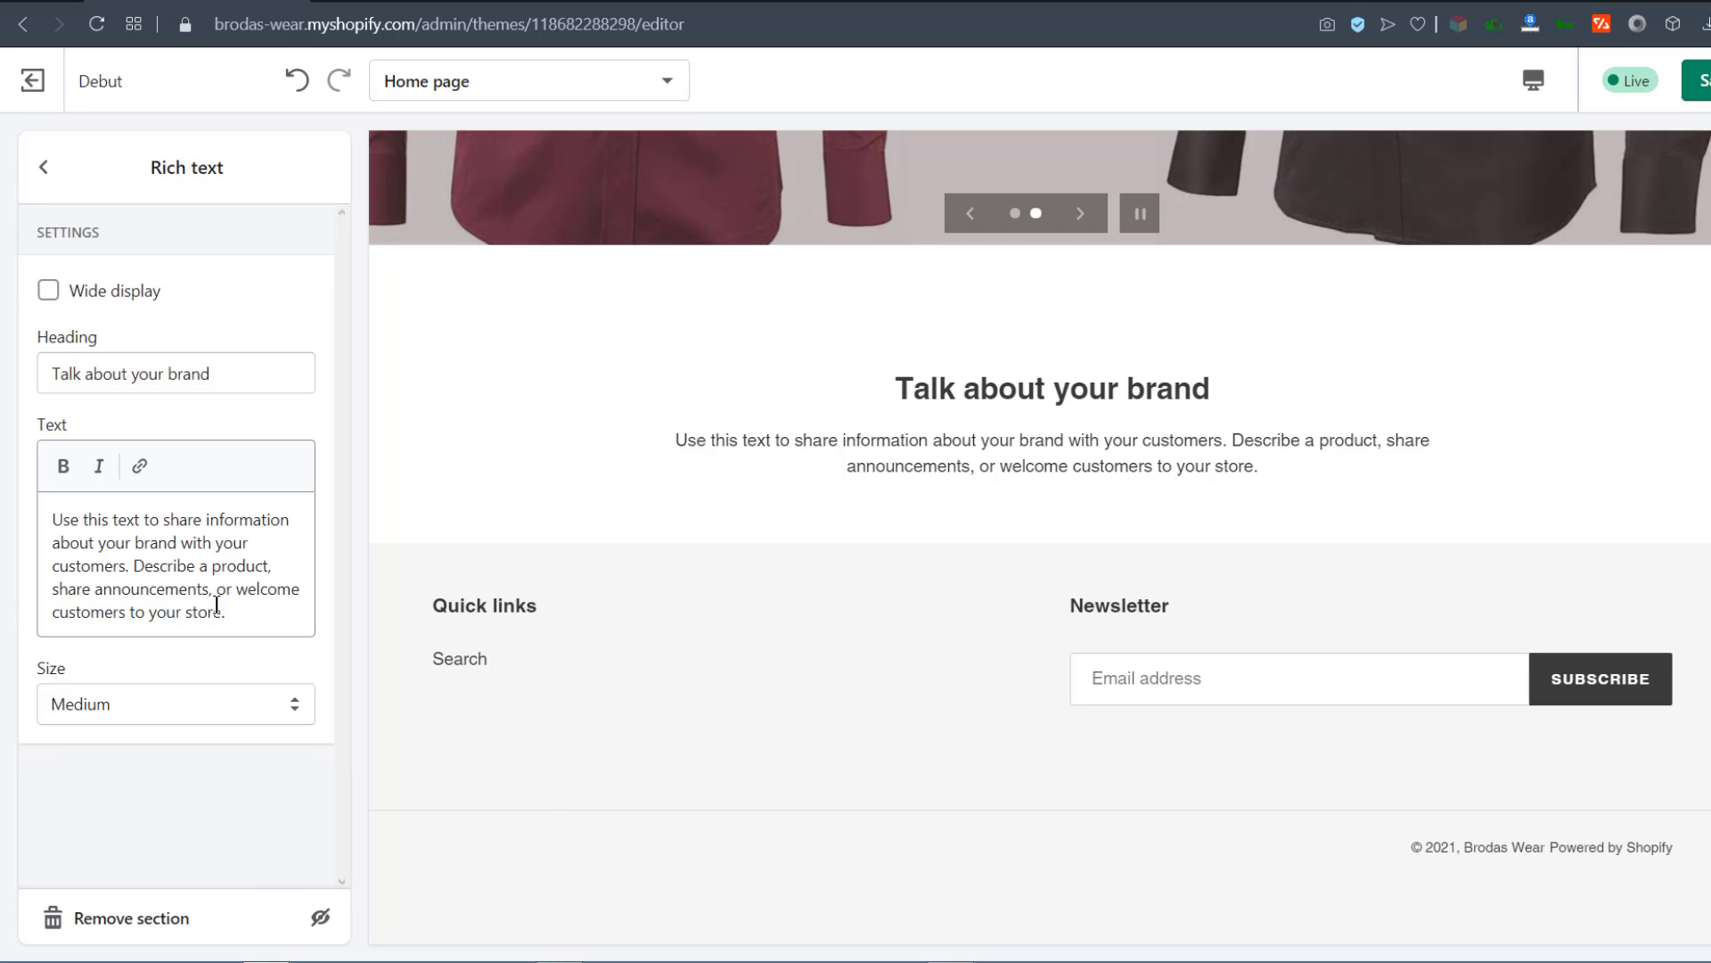
Step: Set the rich text heading to "Welcome To Brodas Wear" and replace the body with the welcome paragraph starting "We are glad you have chosen us."
drag(220, 370, 40, 354)
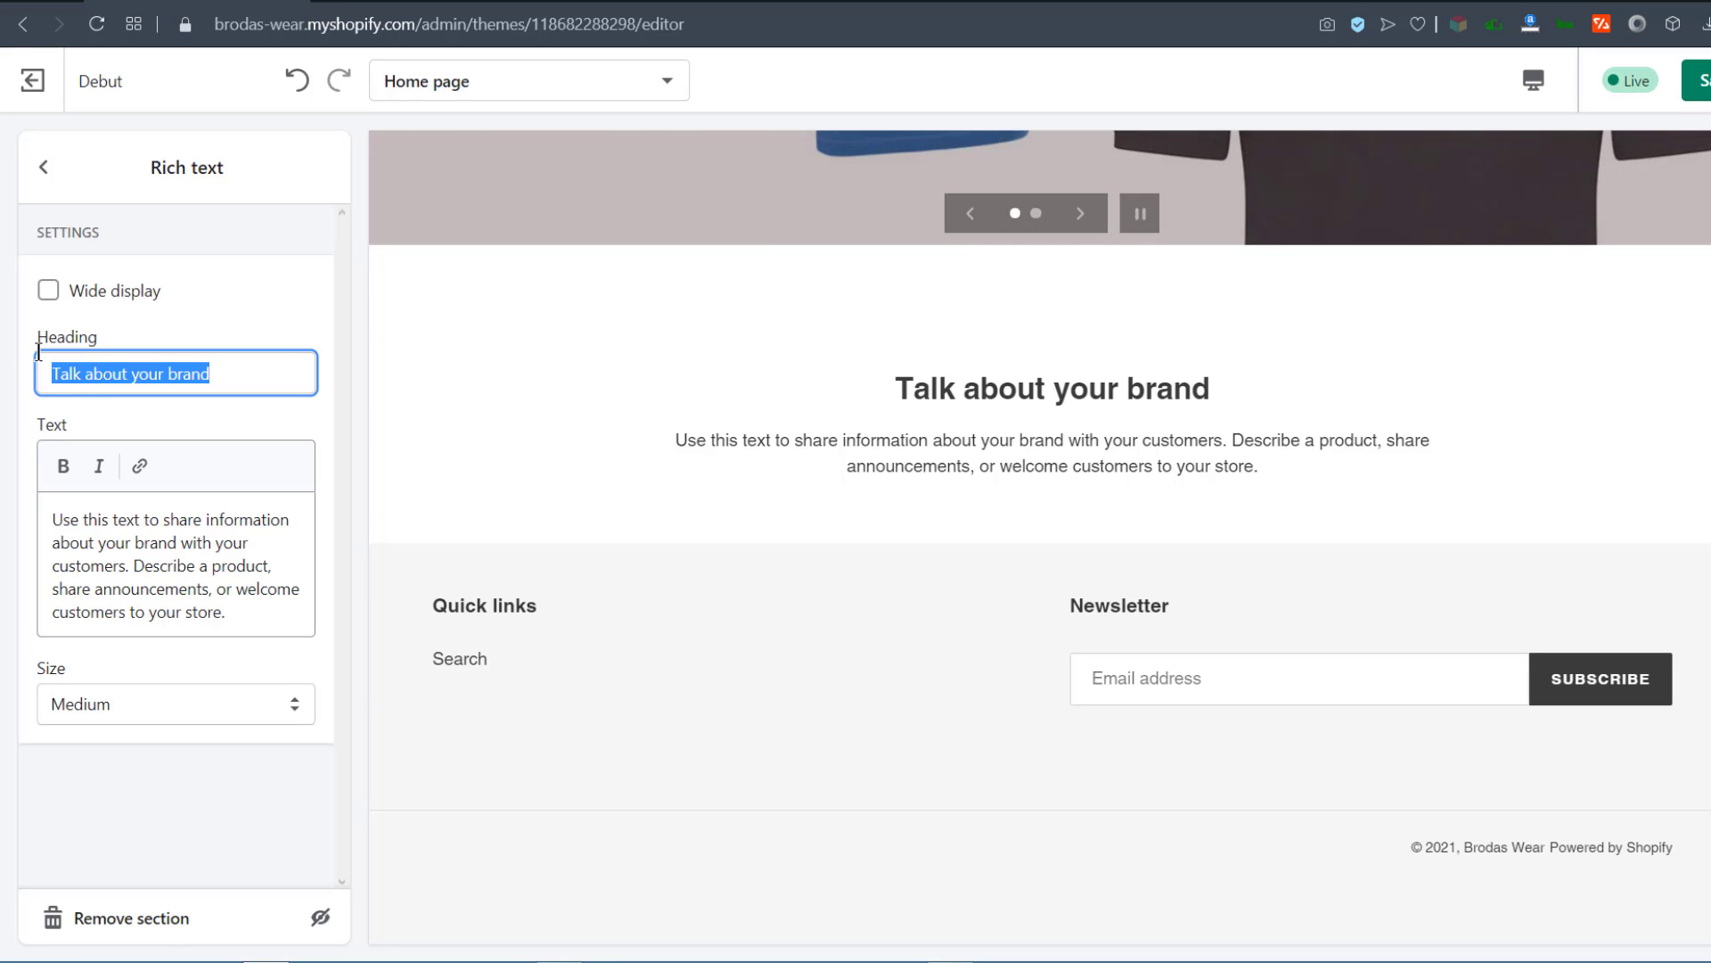
text(Welcome To Brodas Wear)
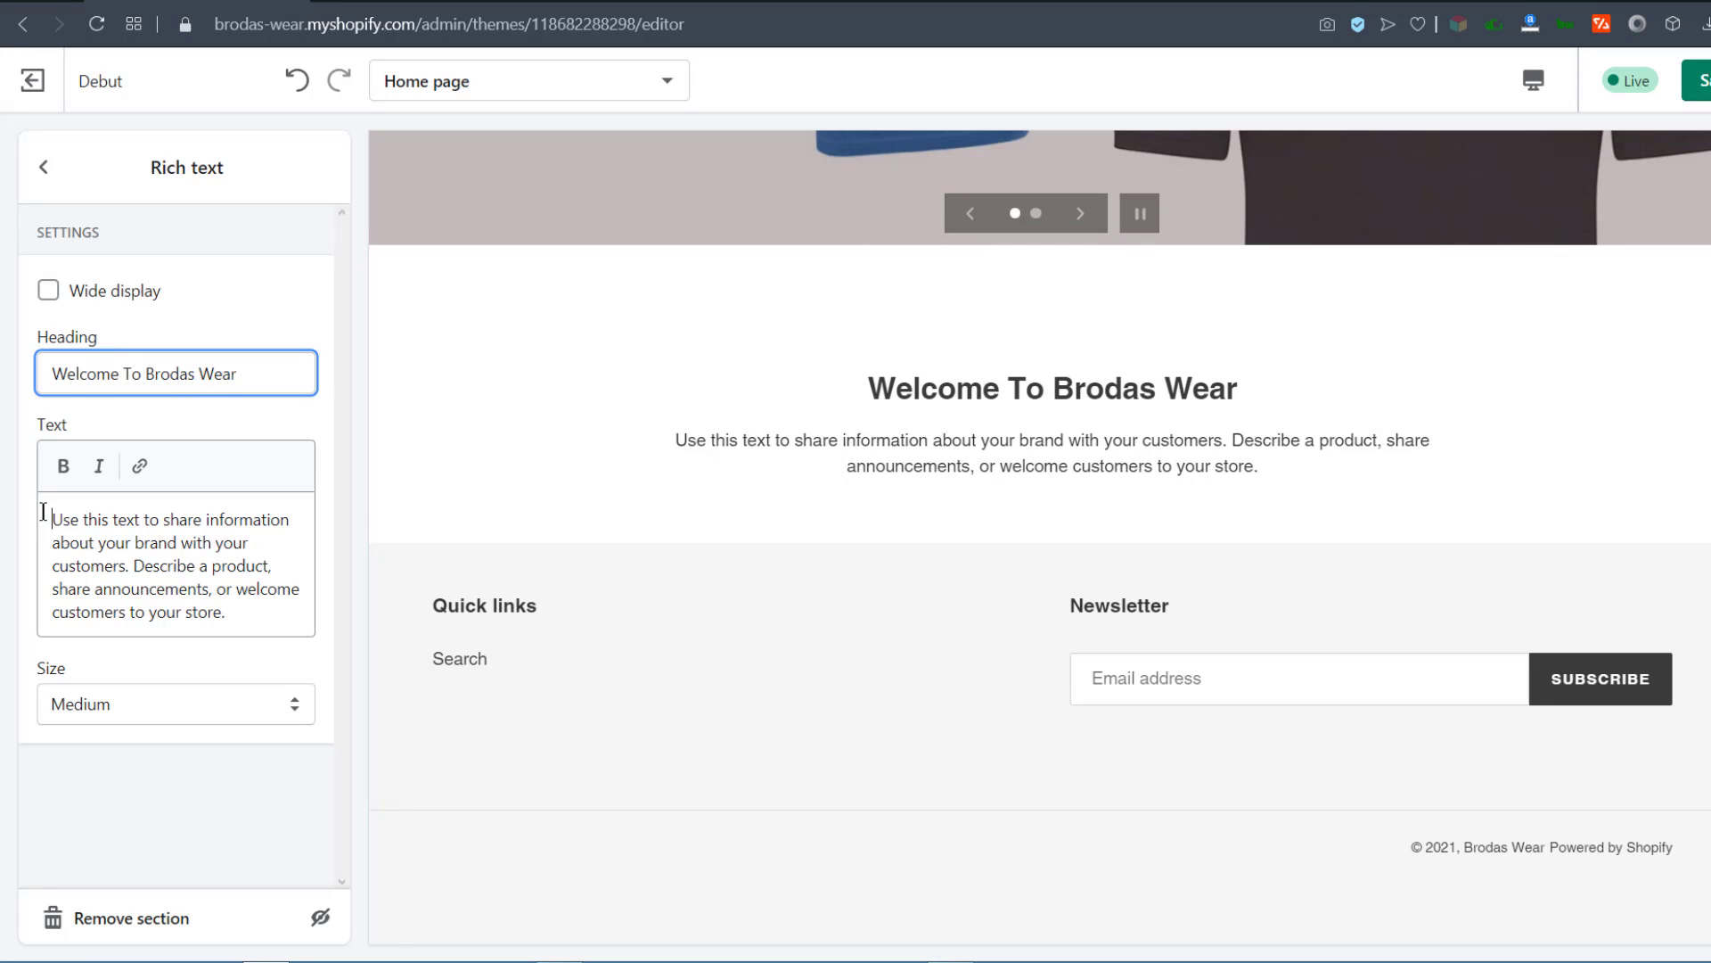
drag(43, 512, 180, 613)
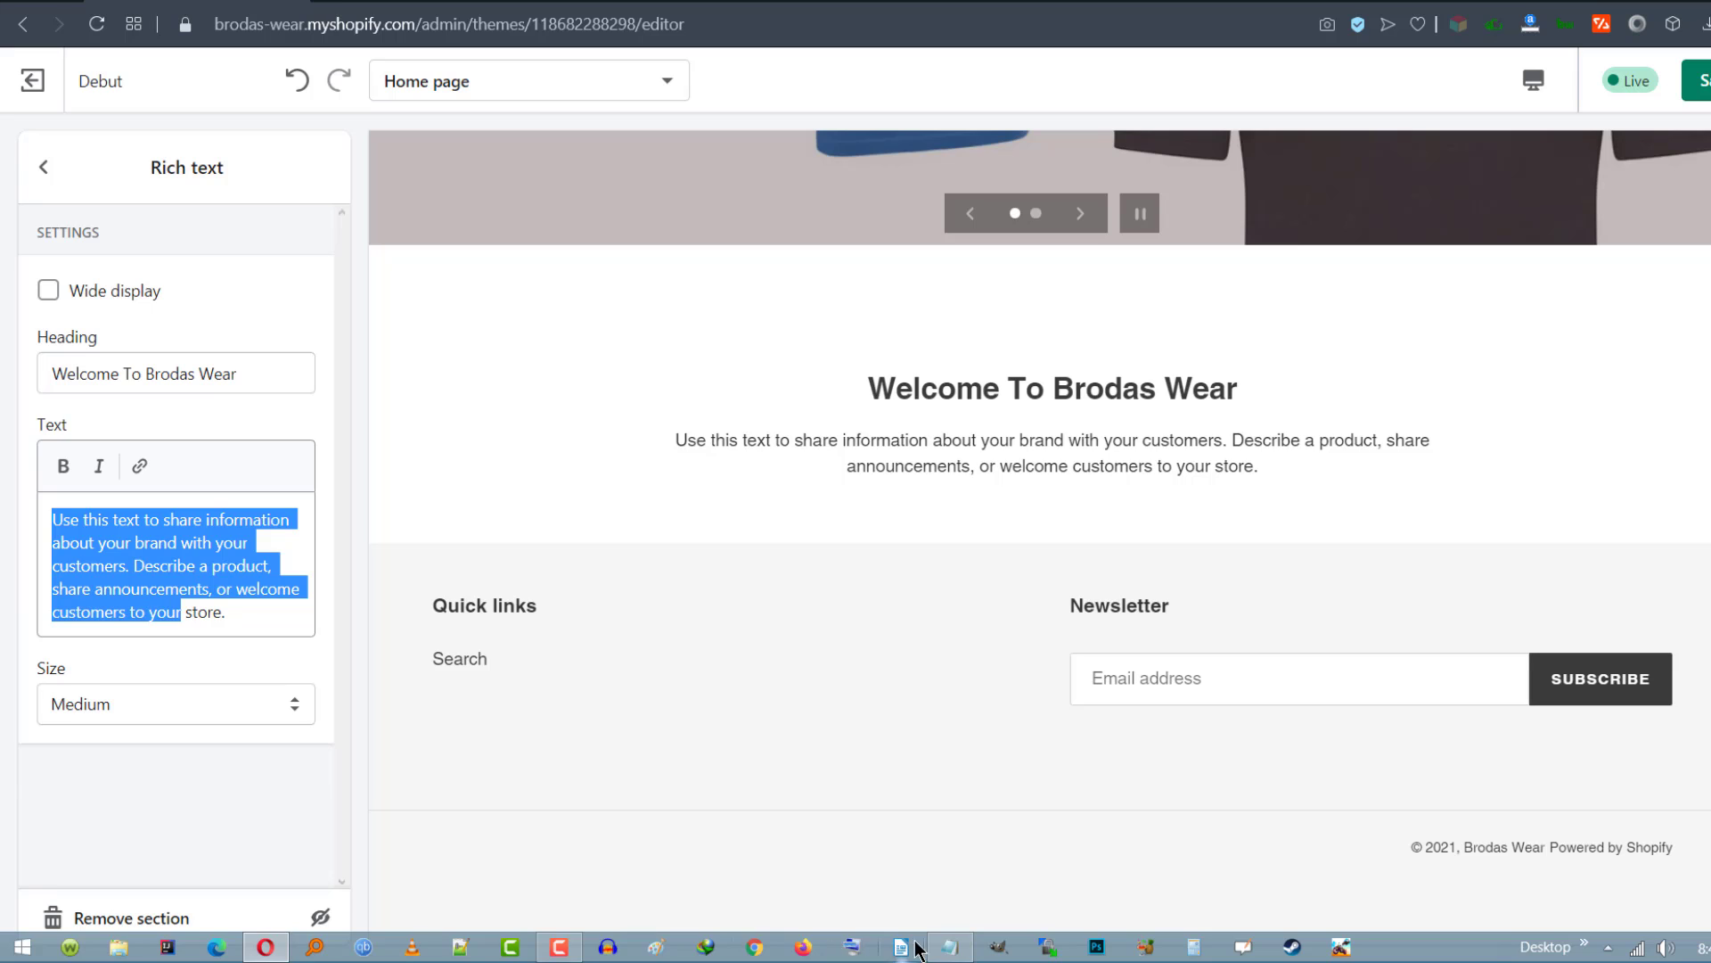
text(We are glad you have chosen us. Our shirts and T-shirts are high quality. Our clothes are worn by men who love the best. Browse our full catalogue and feel free to contact us if you have any questions.)
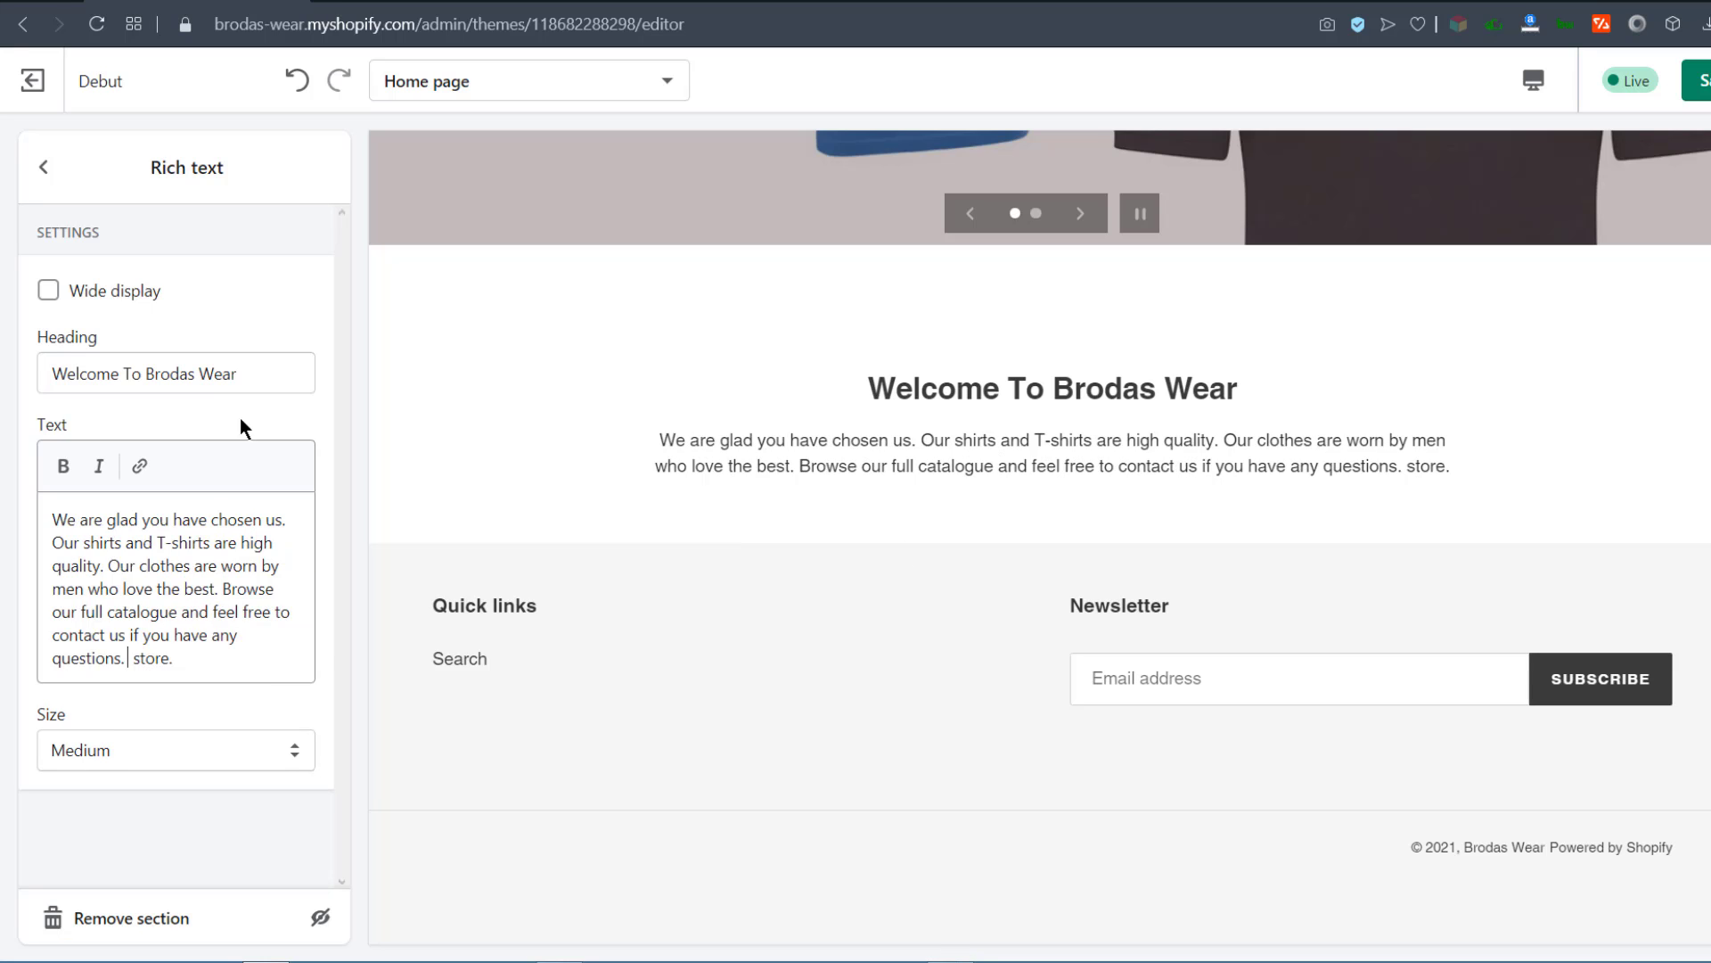
Step: Enable wide display for the rich text section, set its size to Large, and save the theme
click(45, 297)
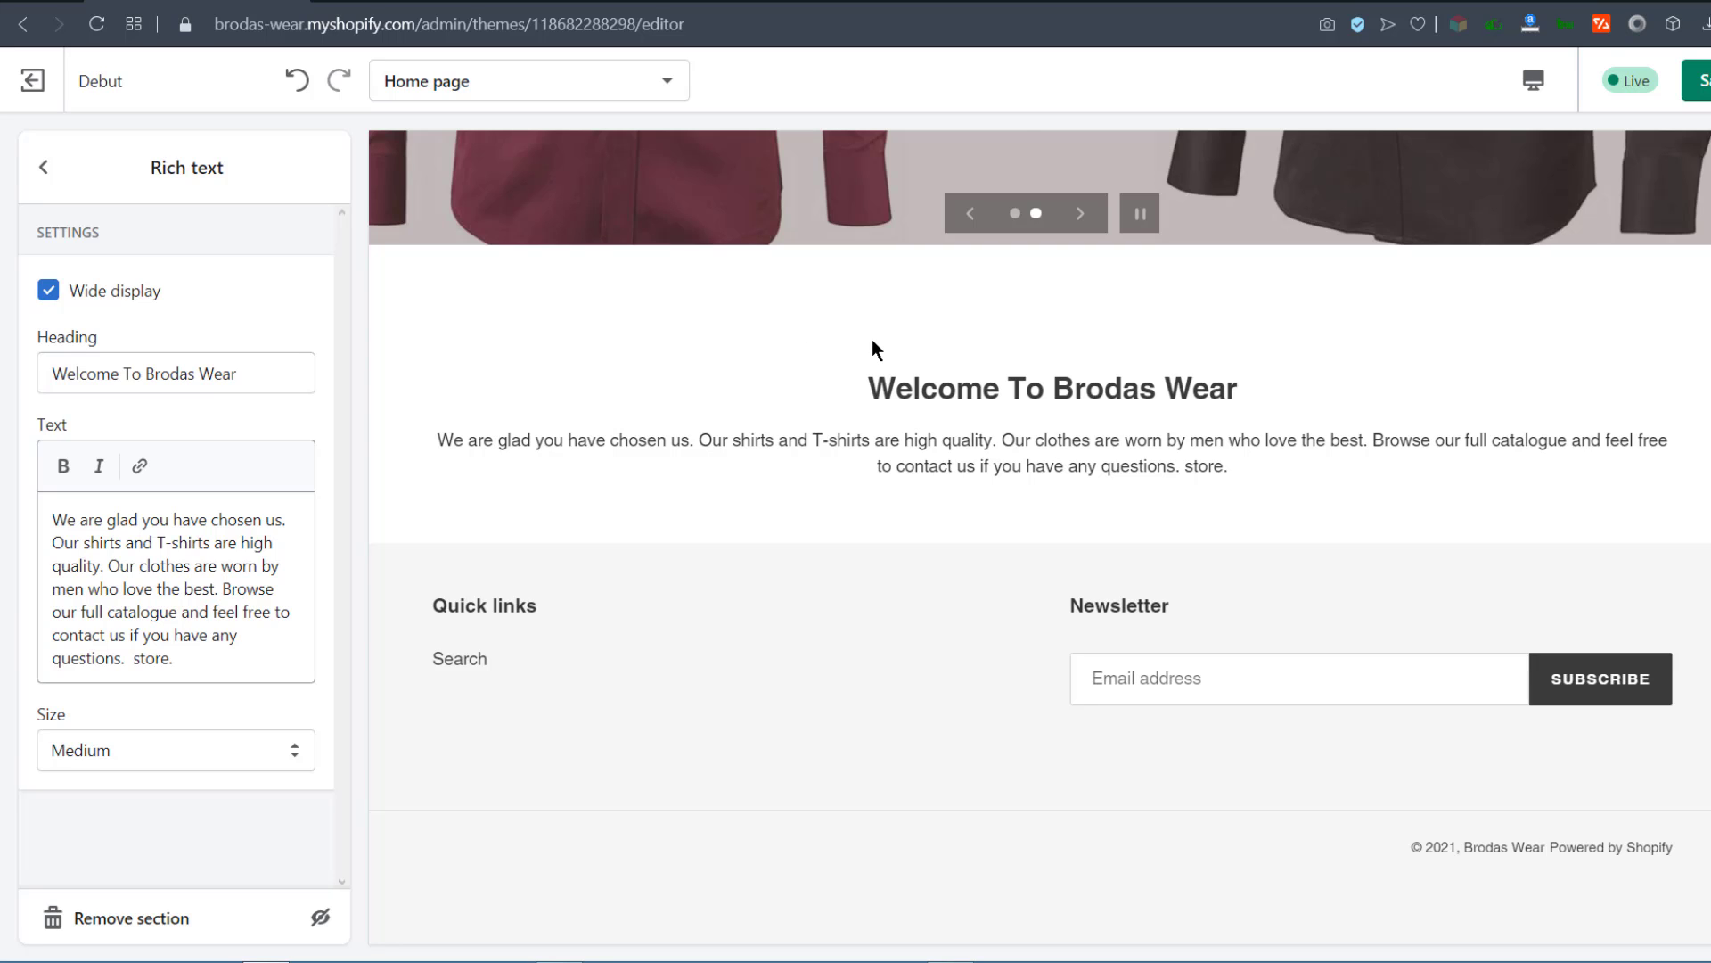
click(244, 750)
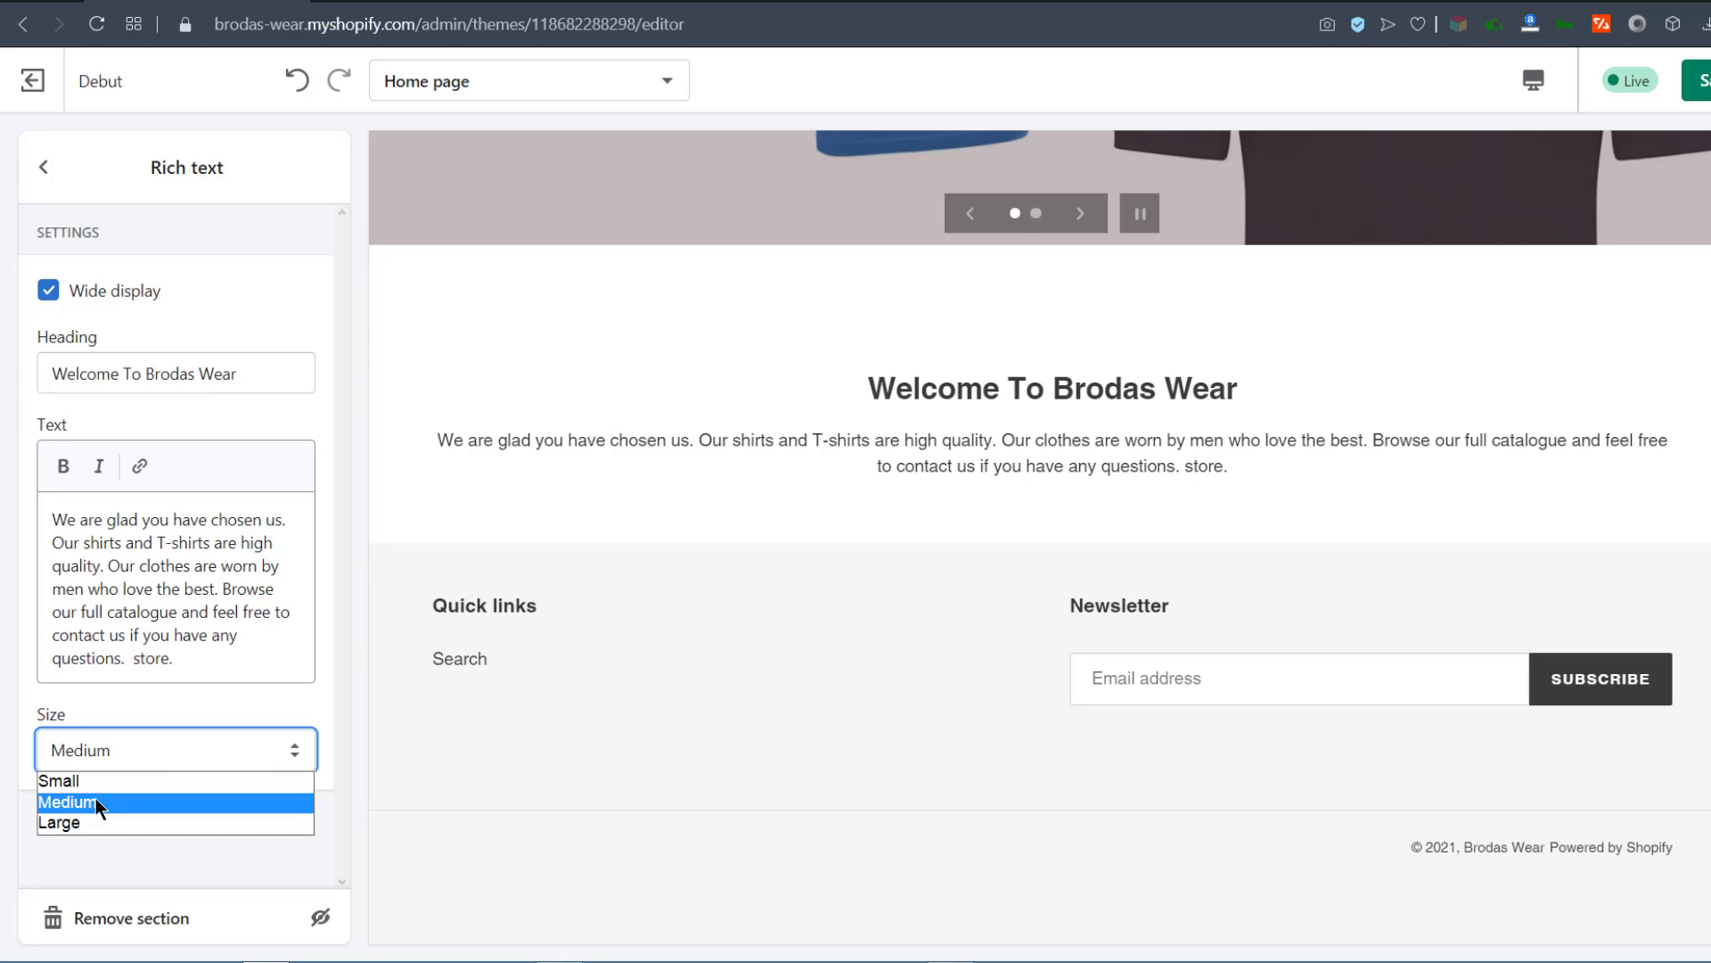
click(73, 822)
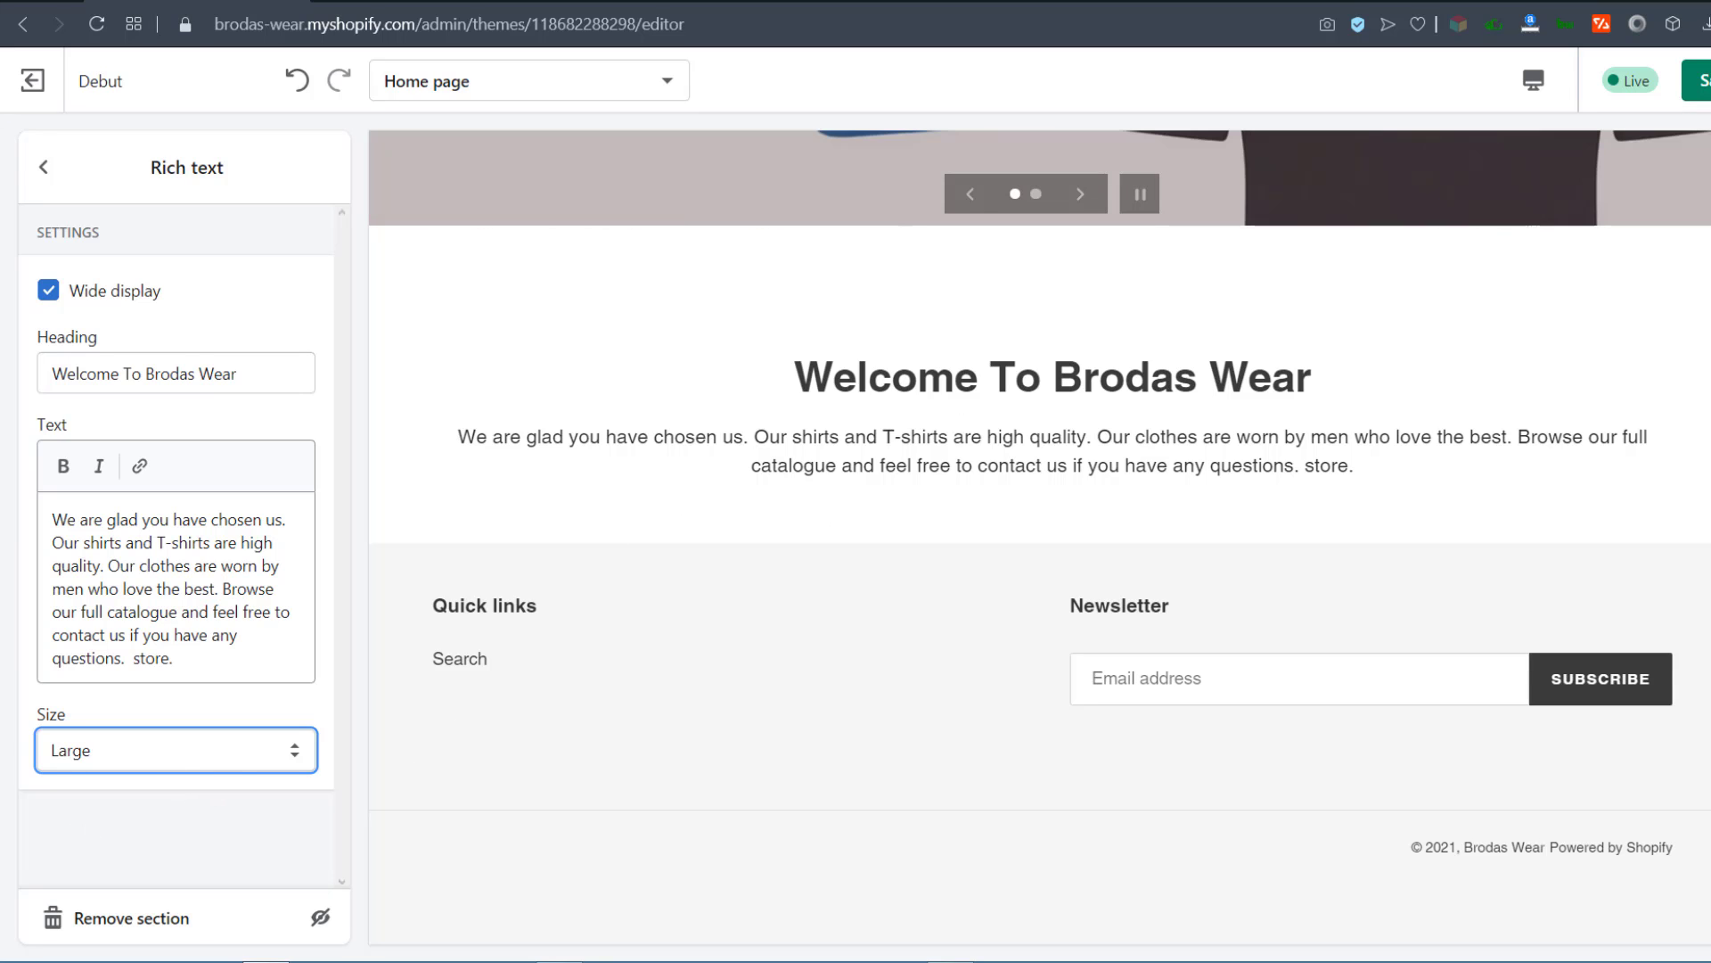
click(1705, 64)
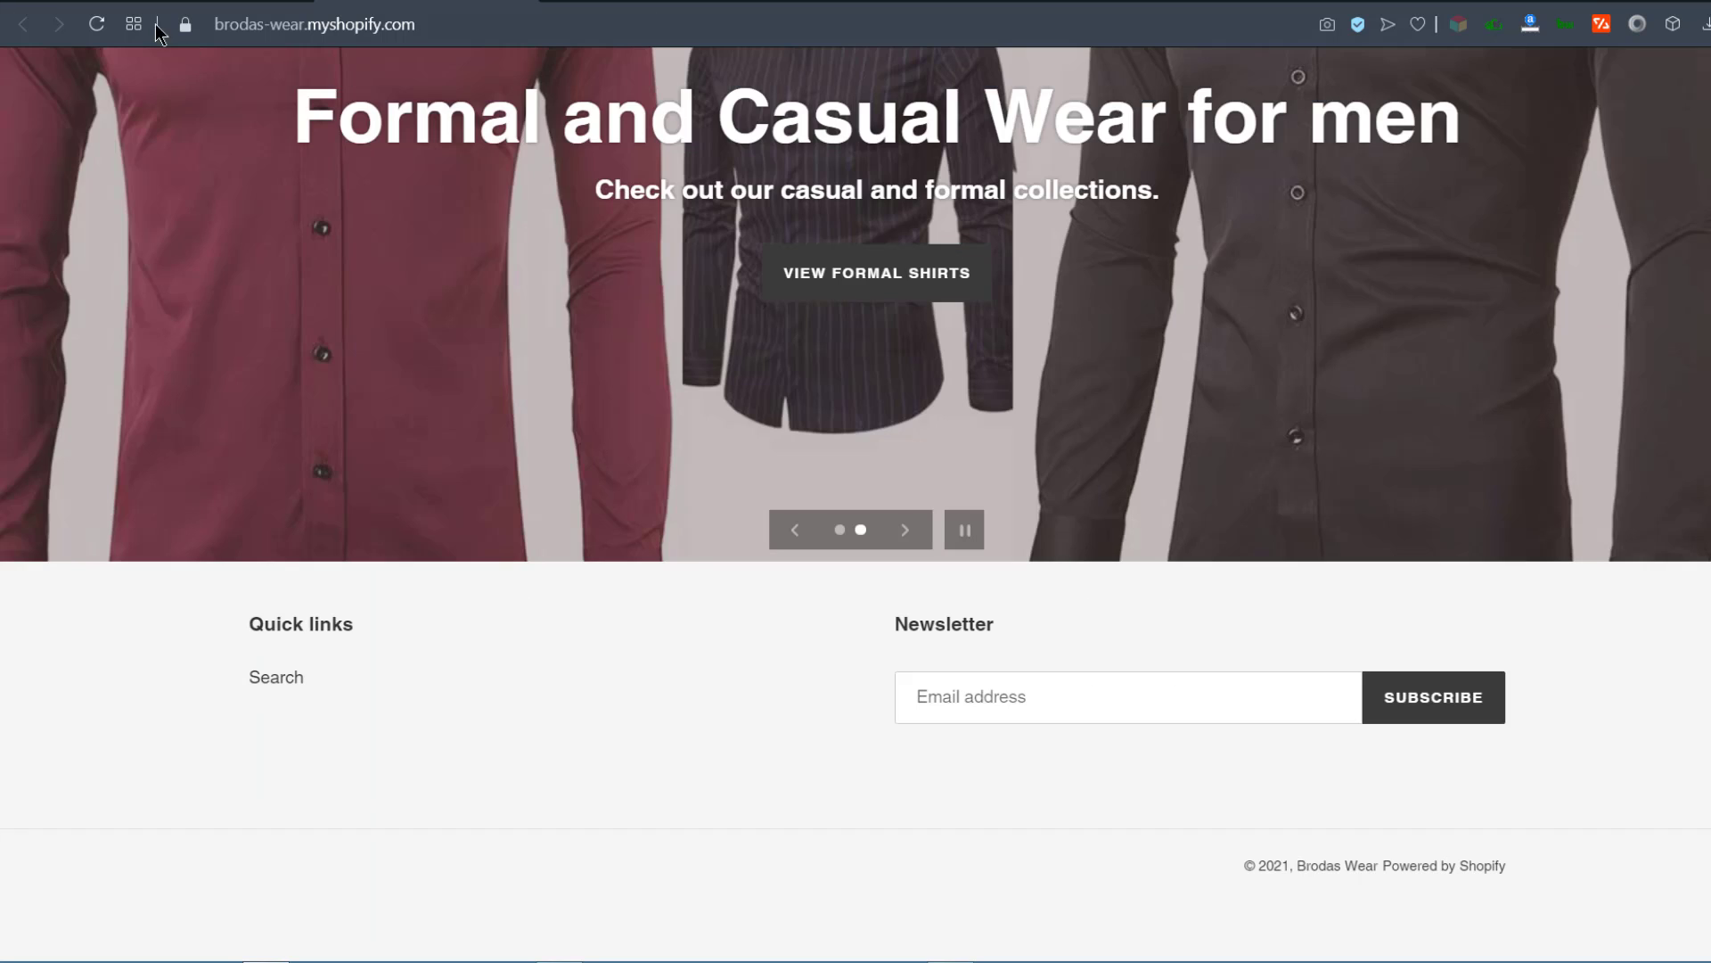
Step: Reload the live storefront and check the welcome text section below the slideshow
click(96, 24)
scroll(993, 372, down, 8)
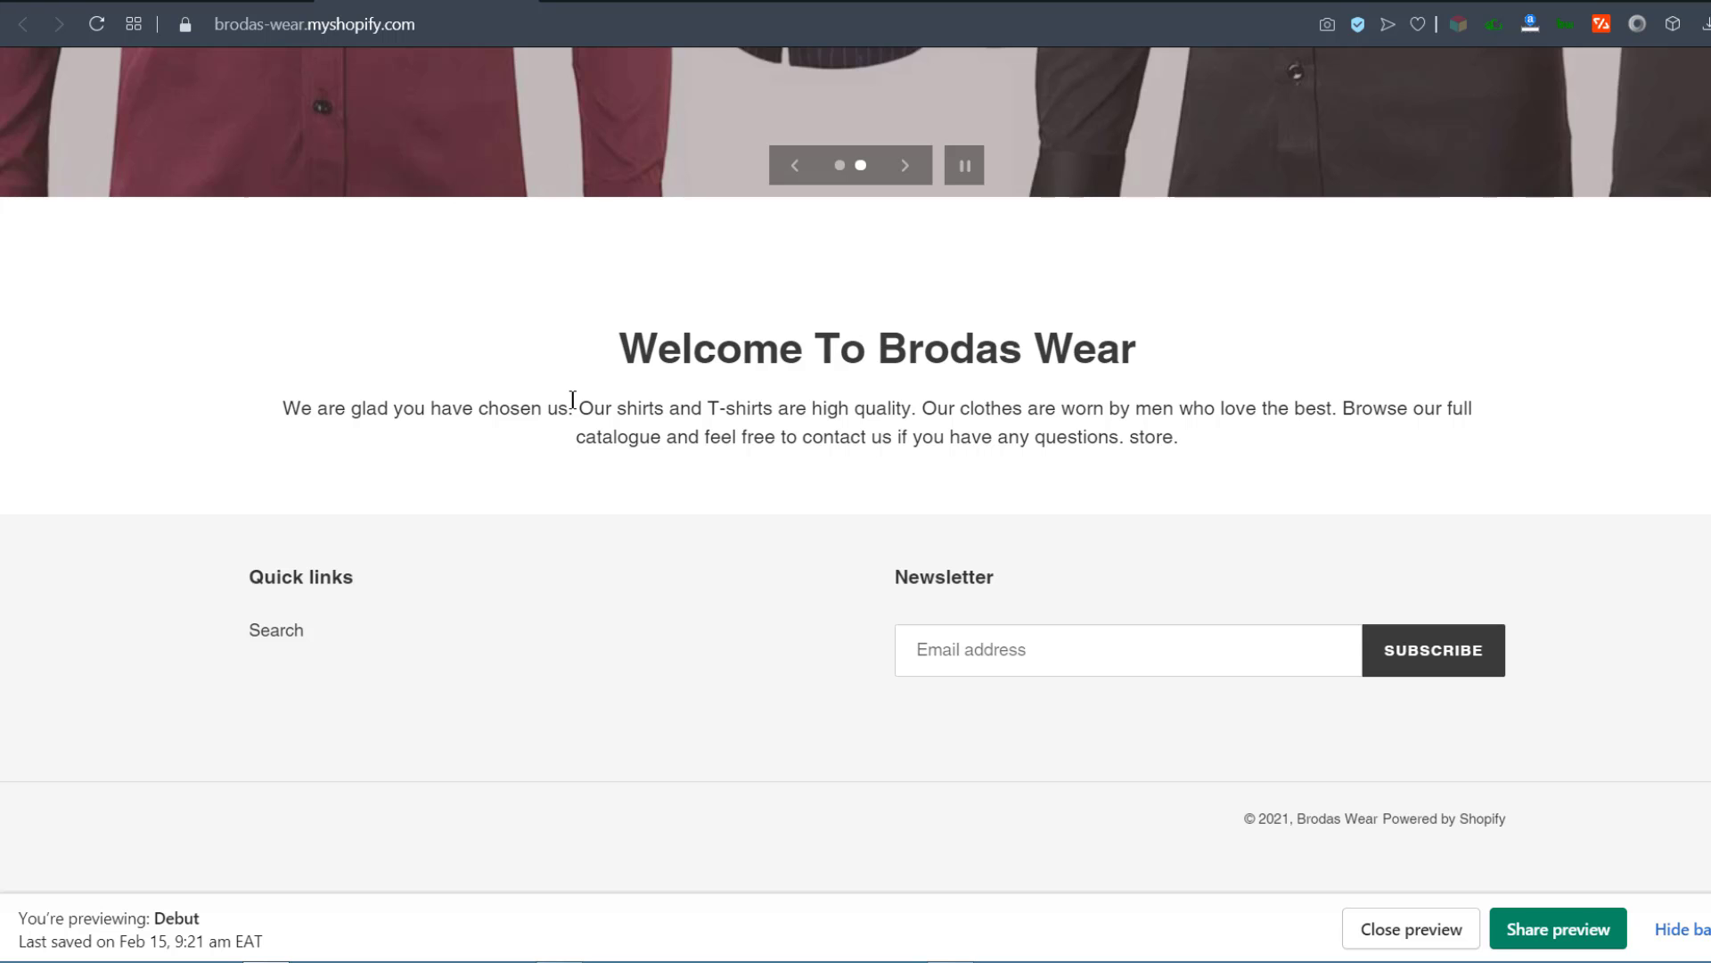
scroll(500, 399, up, 8)
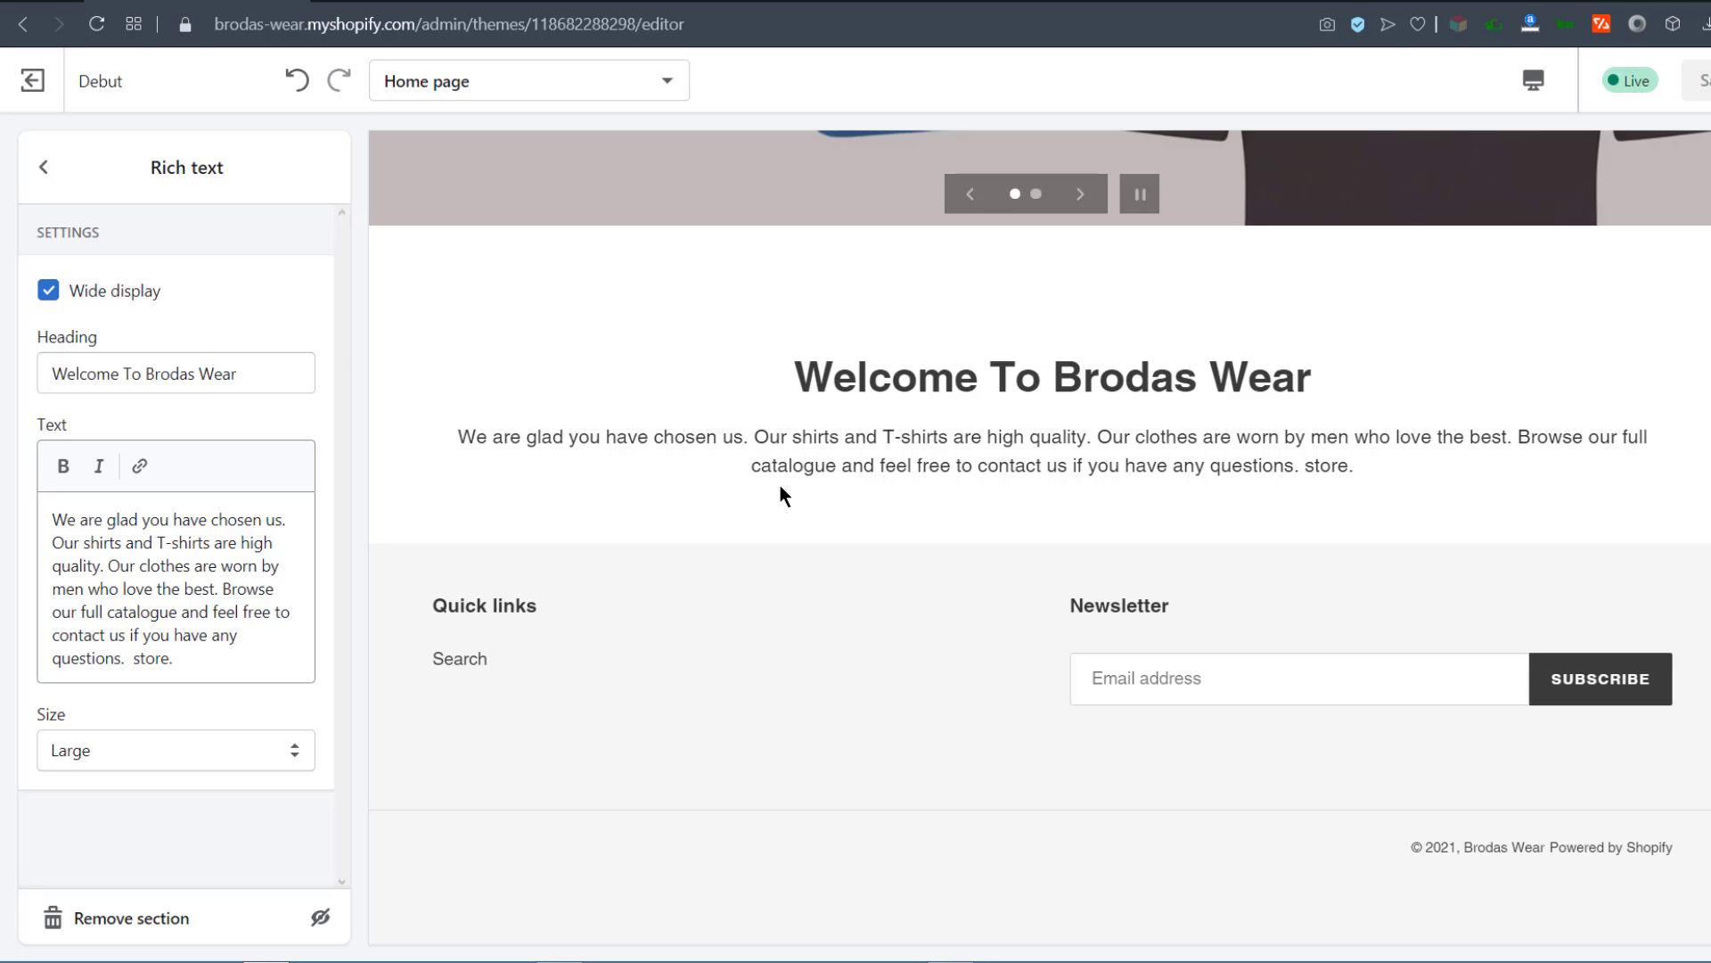
Step: Return to the home page section list and add a Featured collection section below the rich text
click(51, 171)
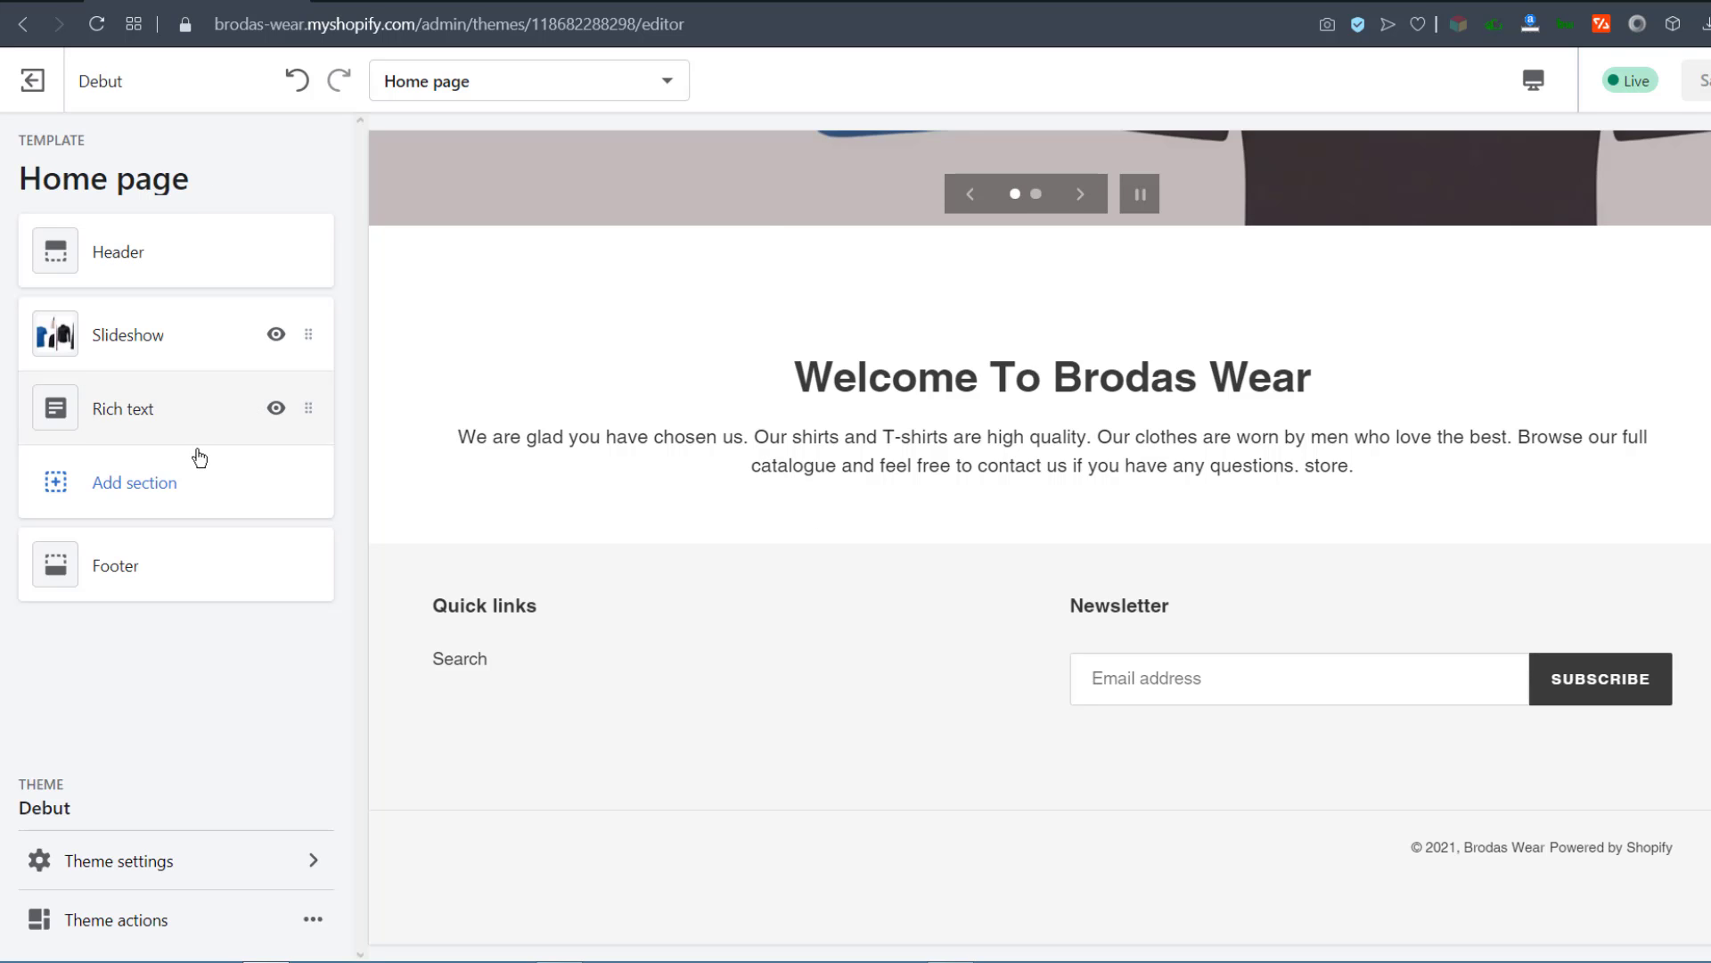
click(139, 486)
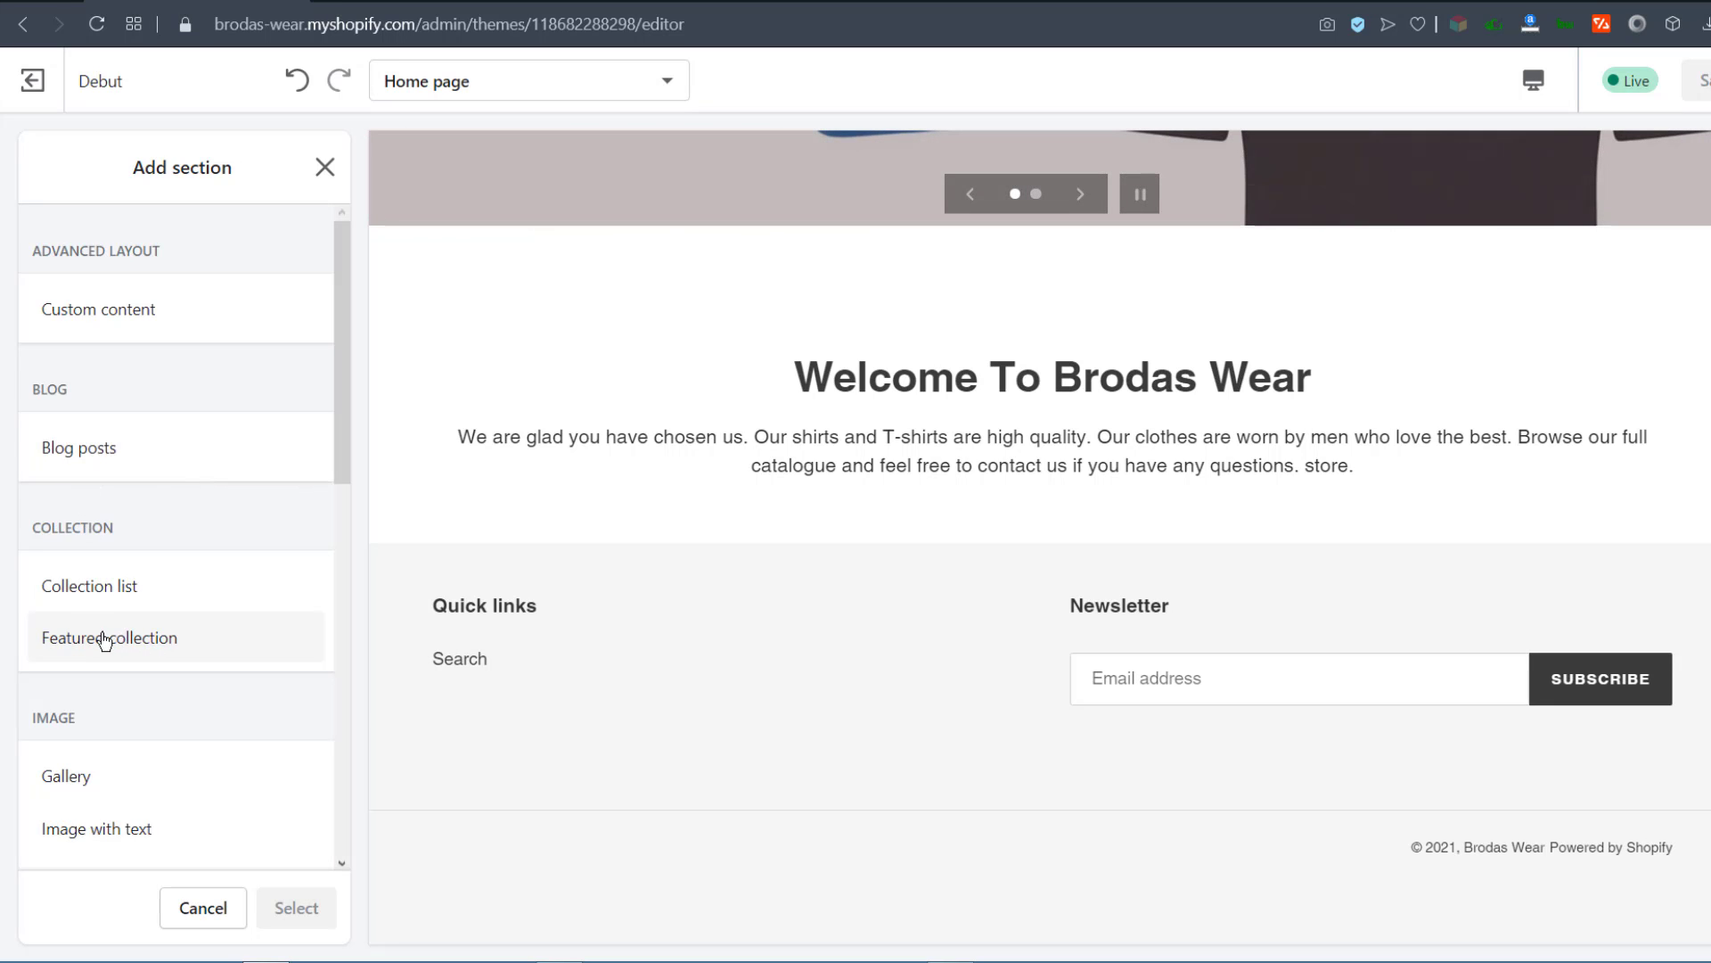
click(105, 640)
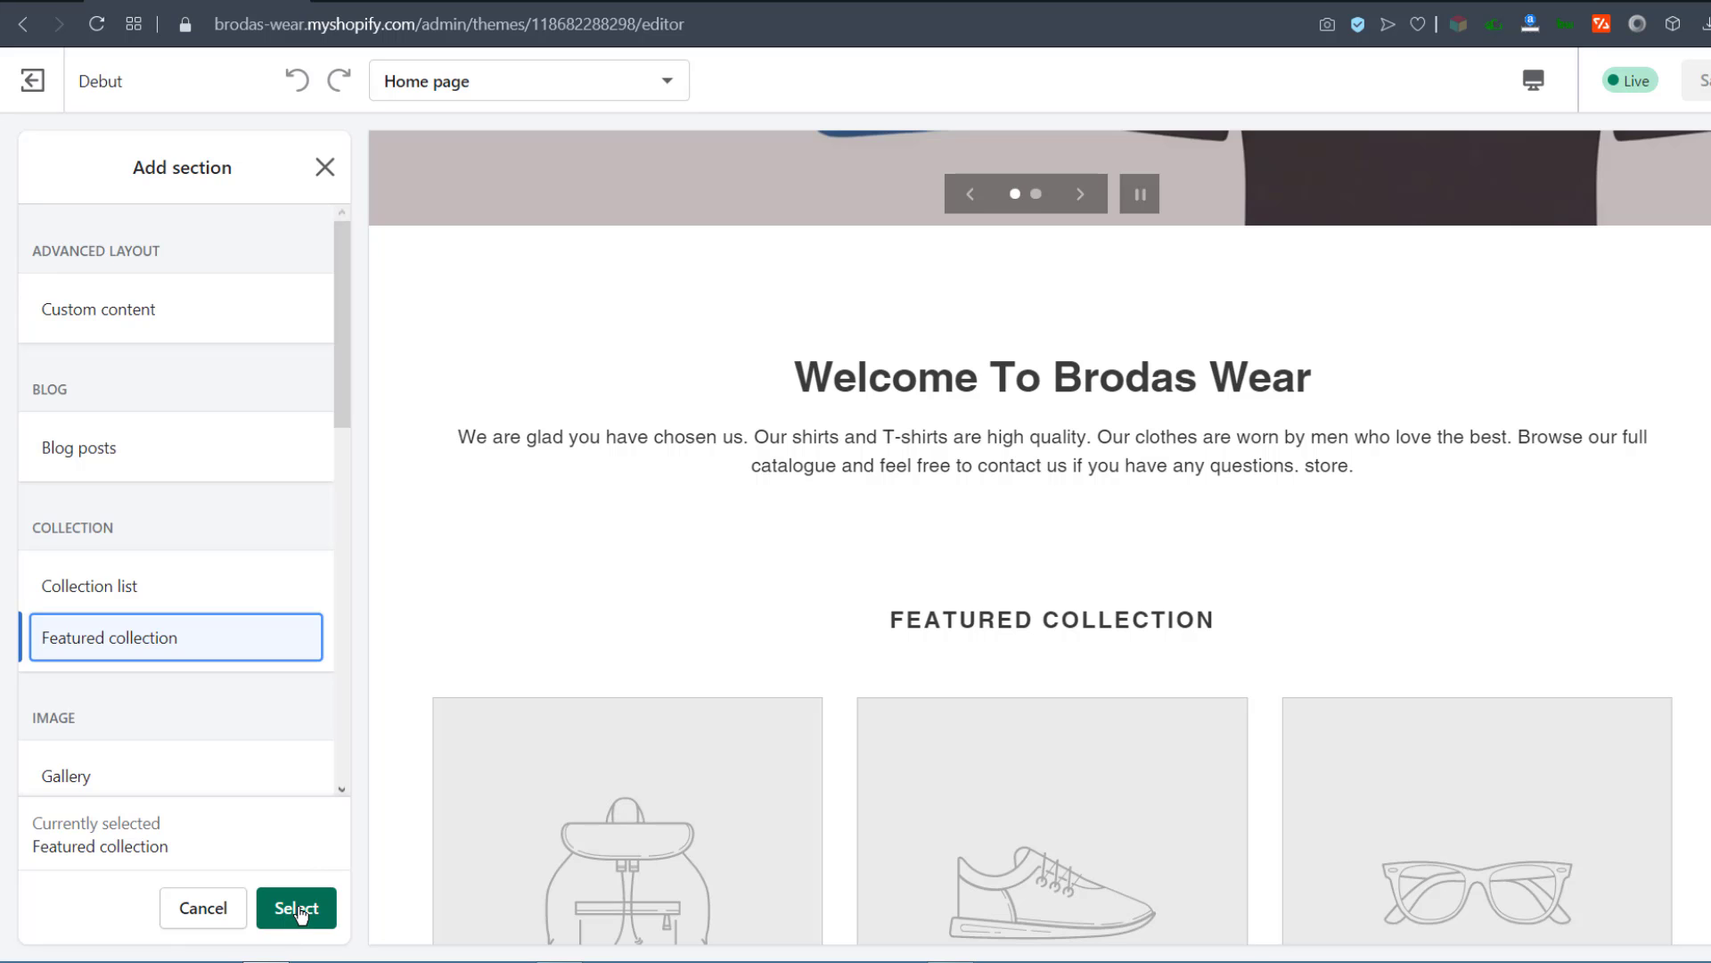
click(298, 908)
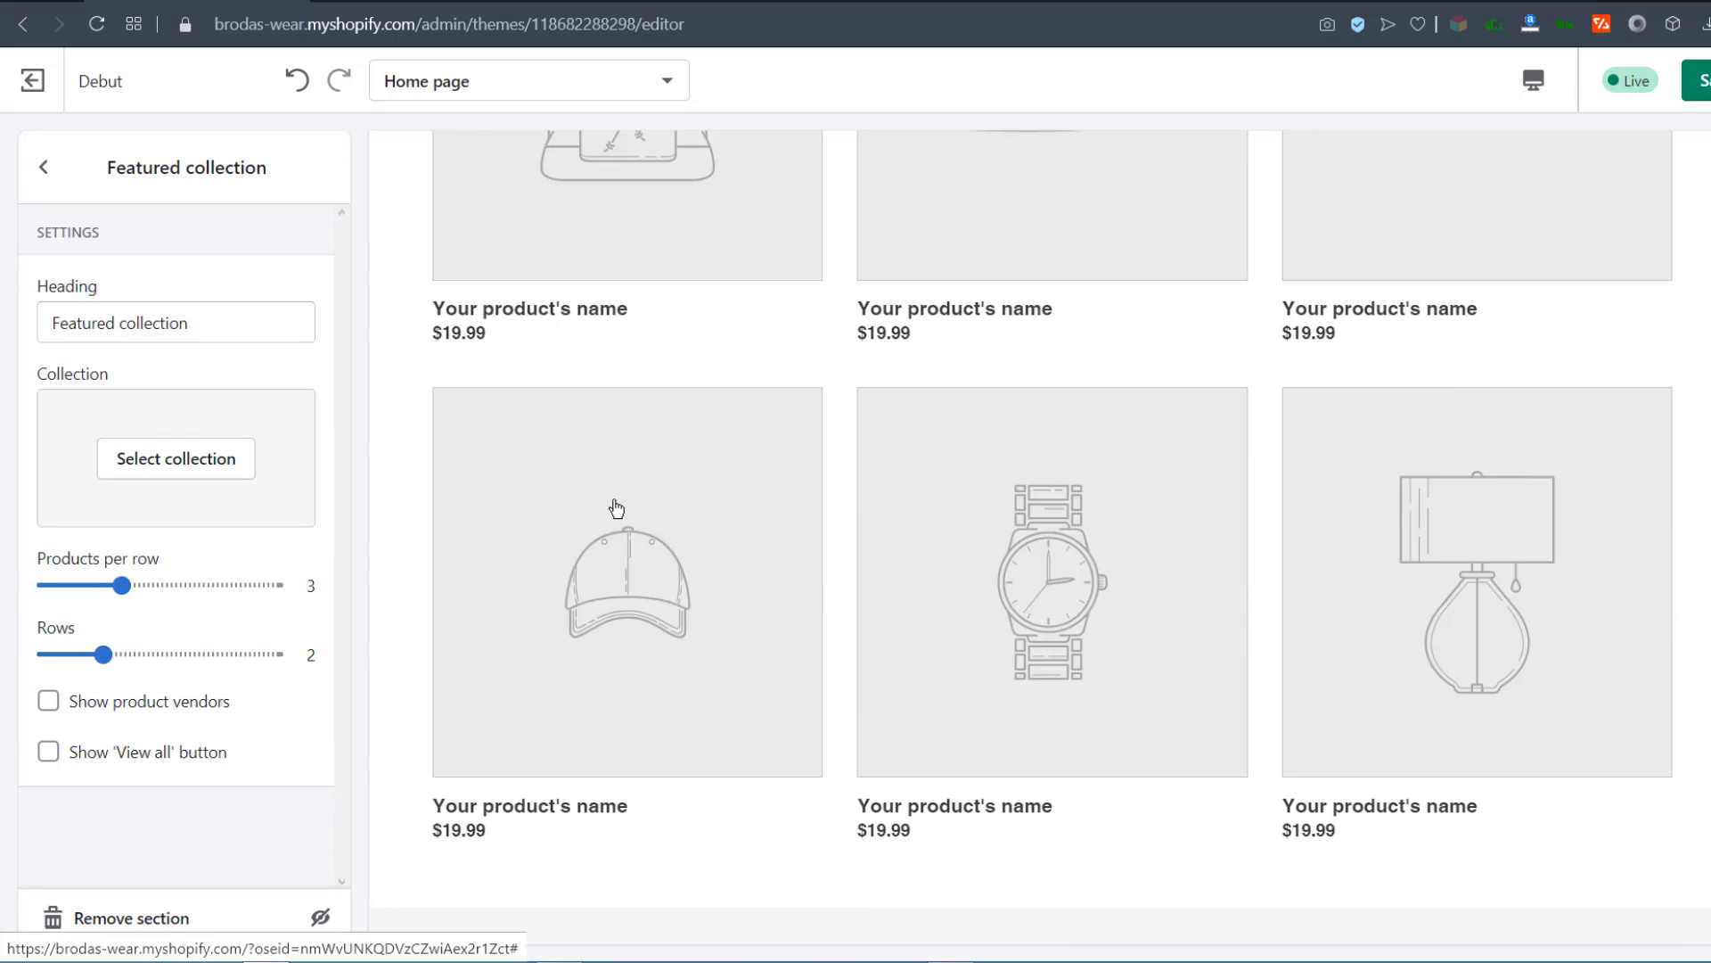
Step: Set the featured collection's heading to "recommended for every Guy" and choose Top Picks as its collection
click(218, 320)
drag(216, 321, 44, 321)
text(recommended for every Guy)
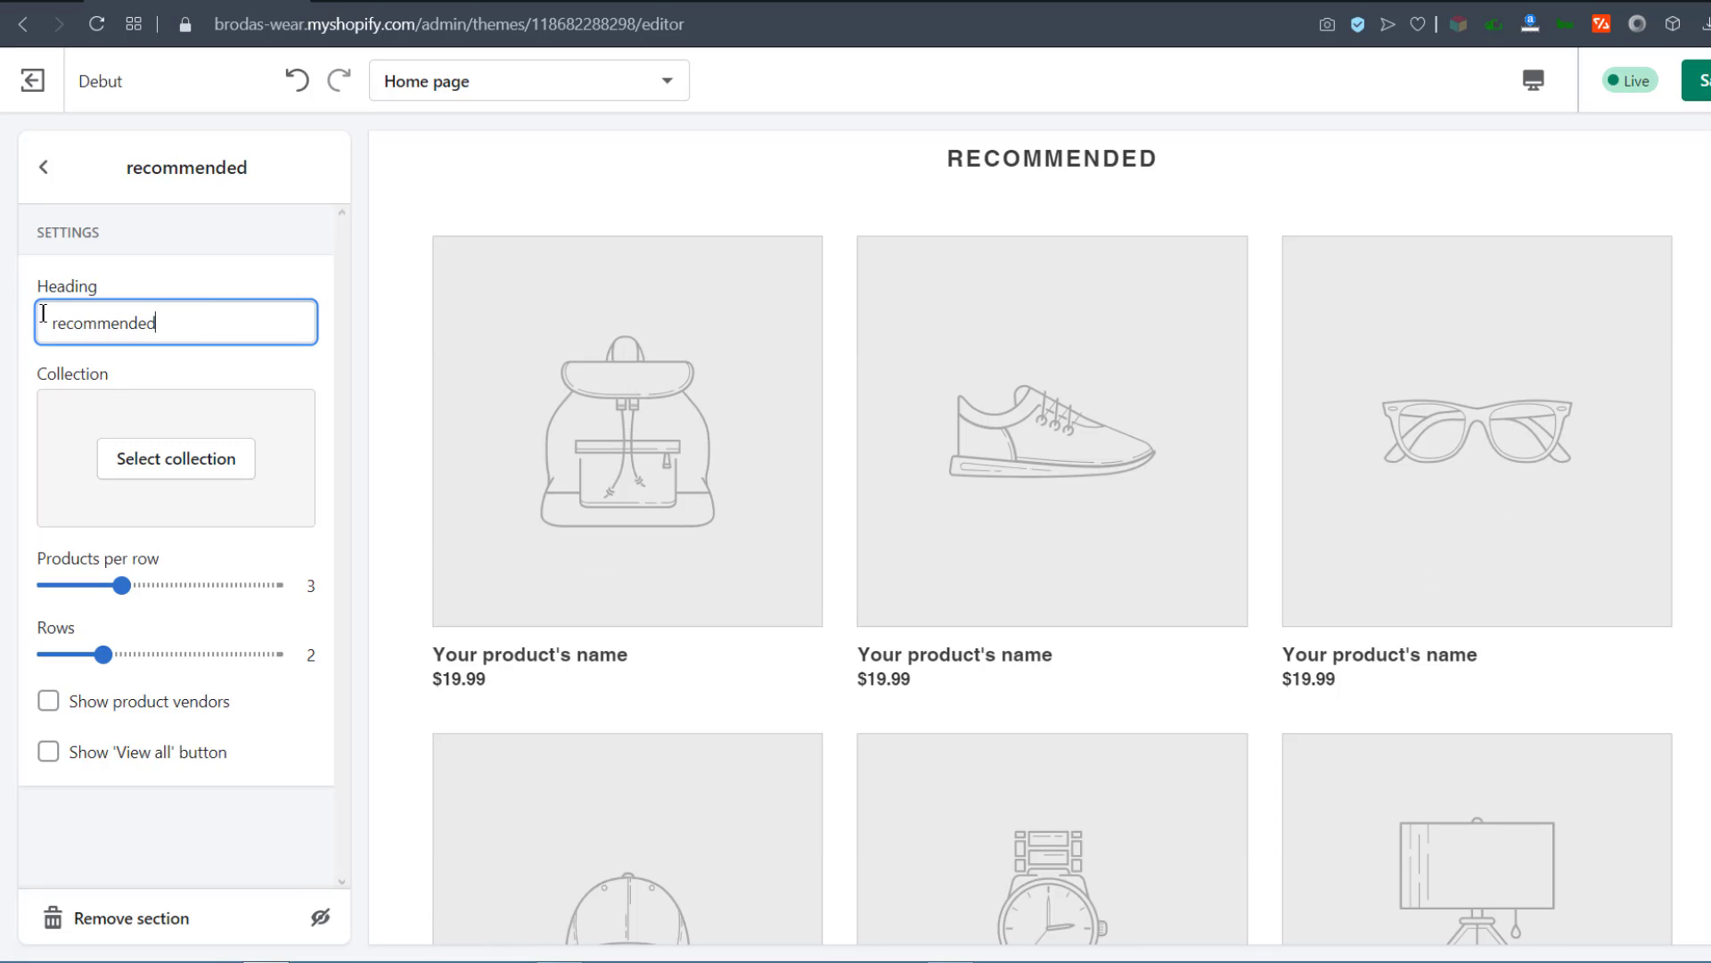
click(178, 473)
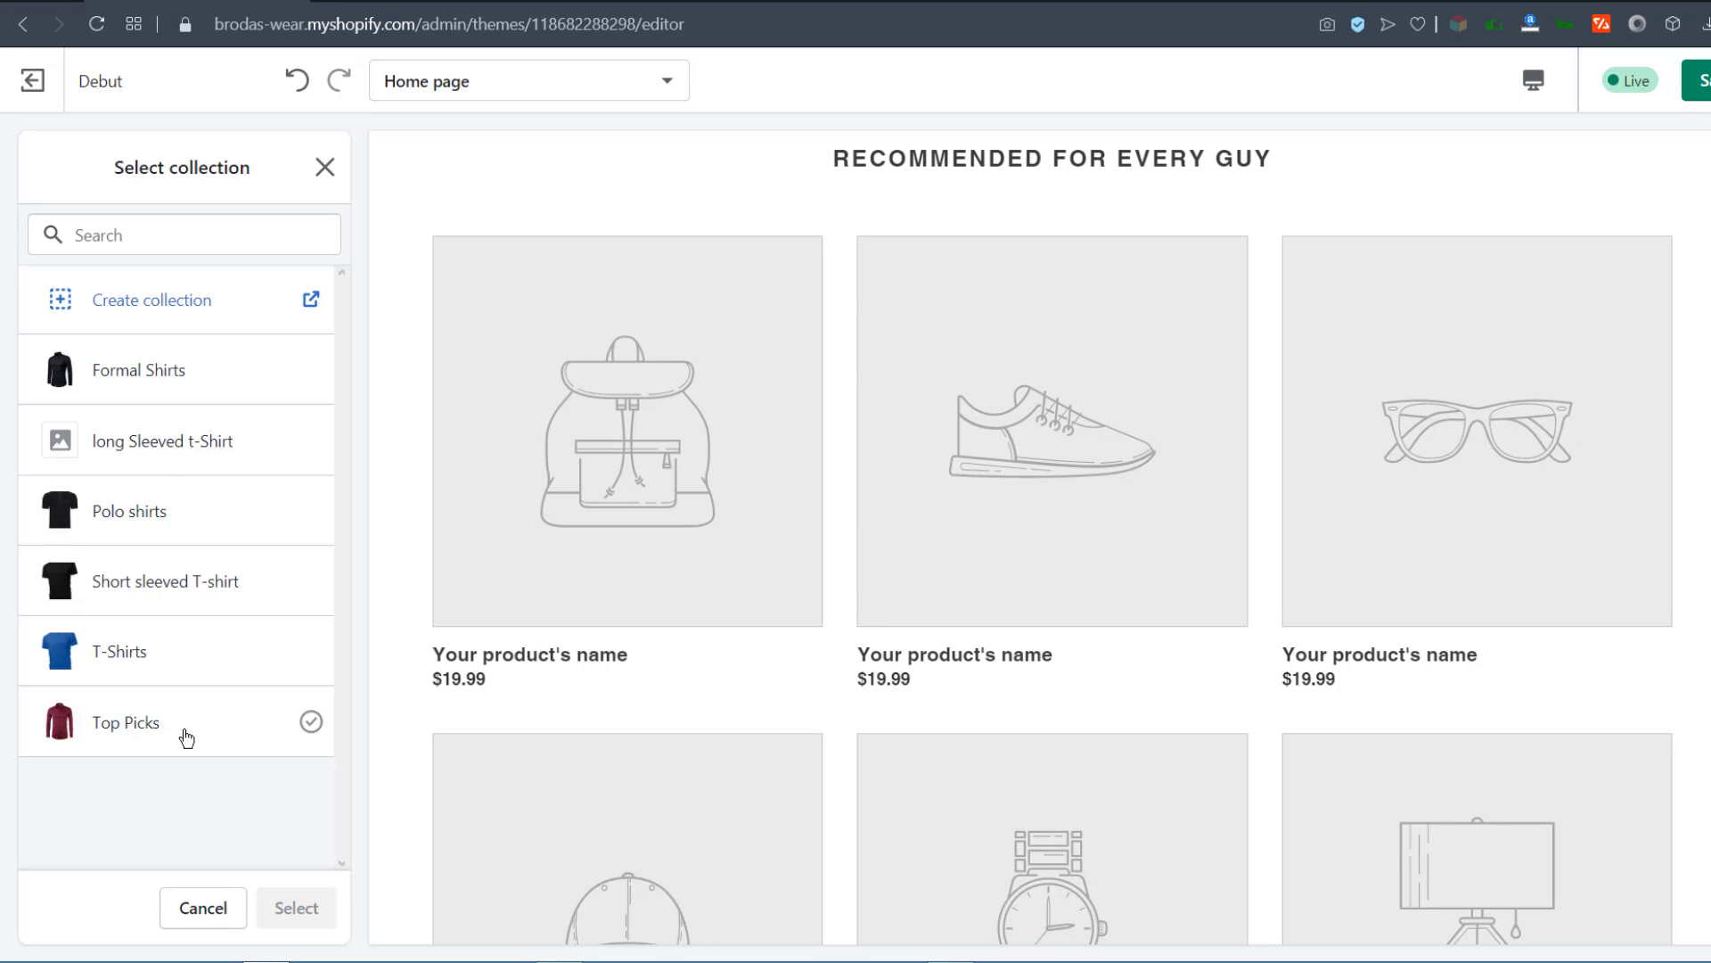
click(136, 727)
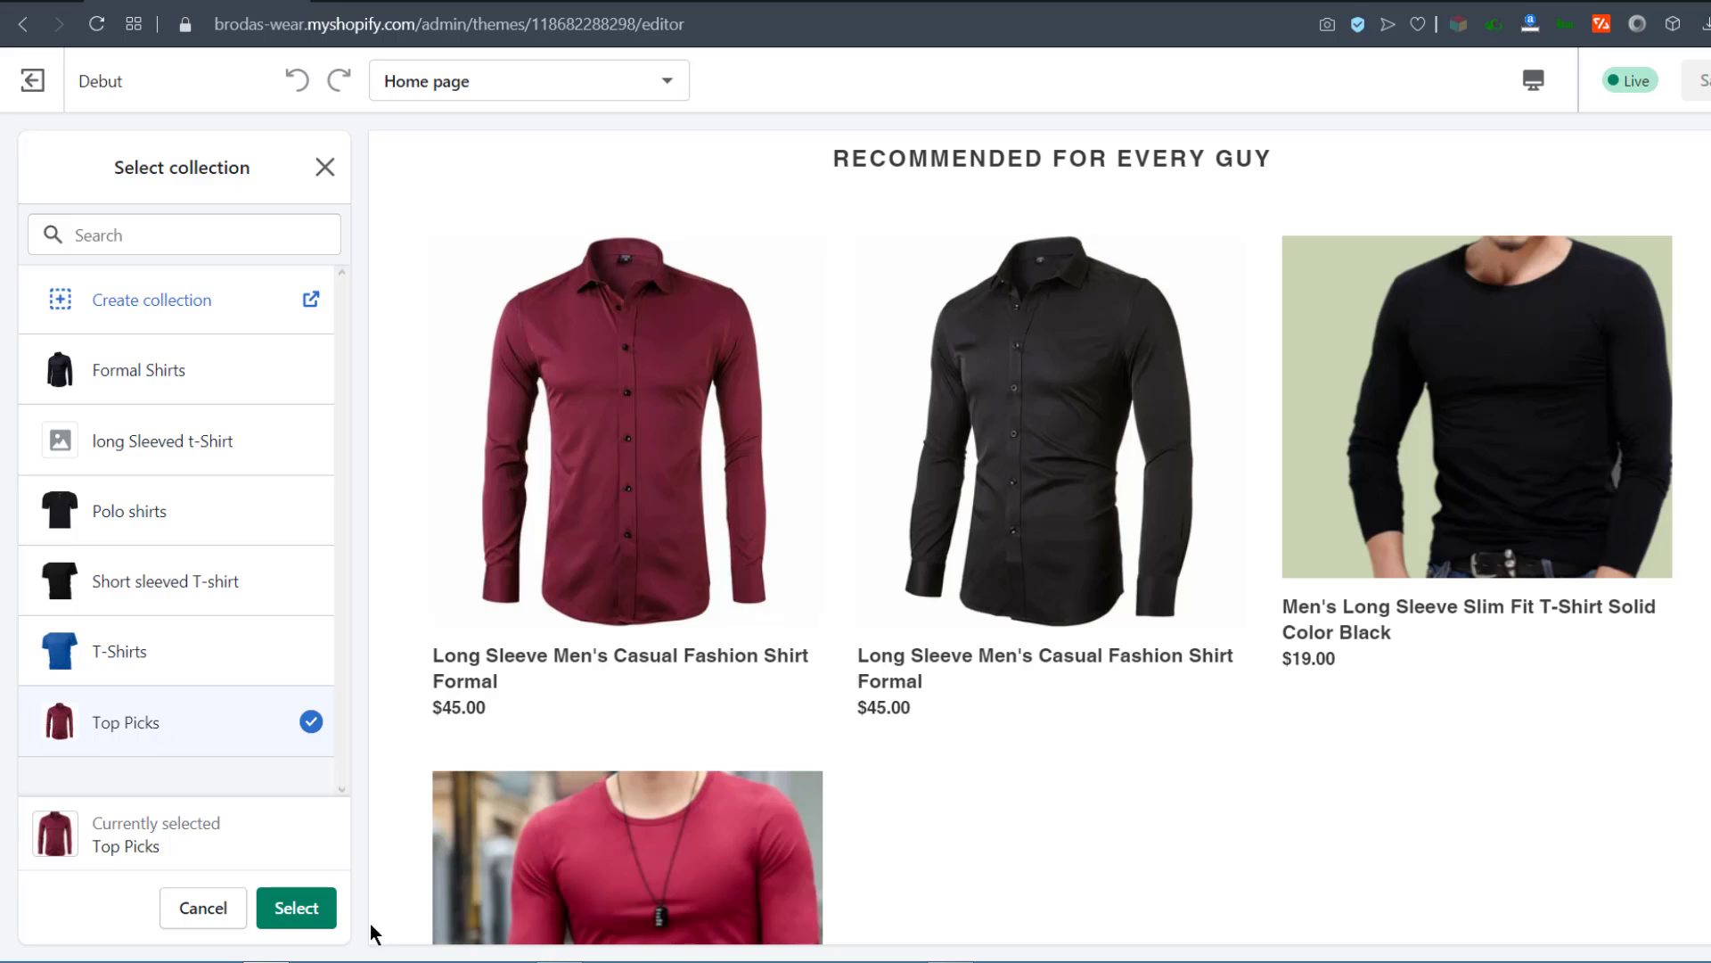
click(297, 908)
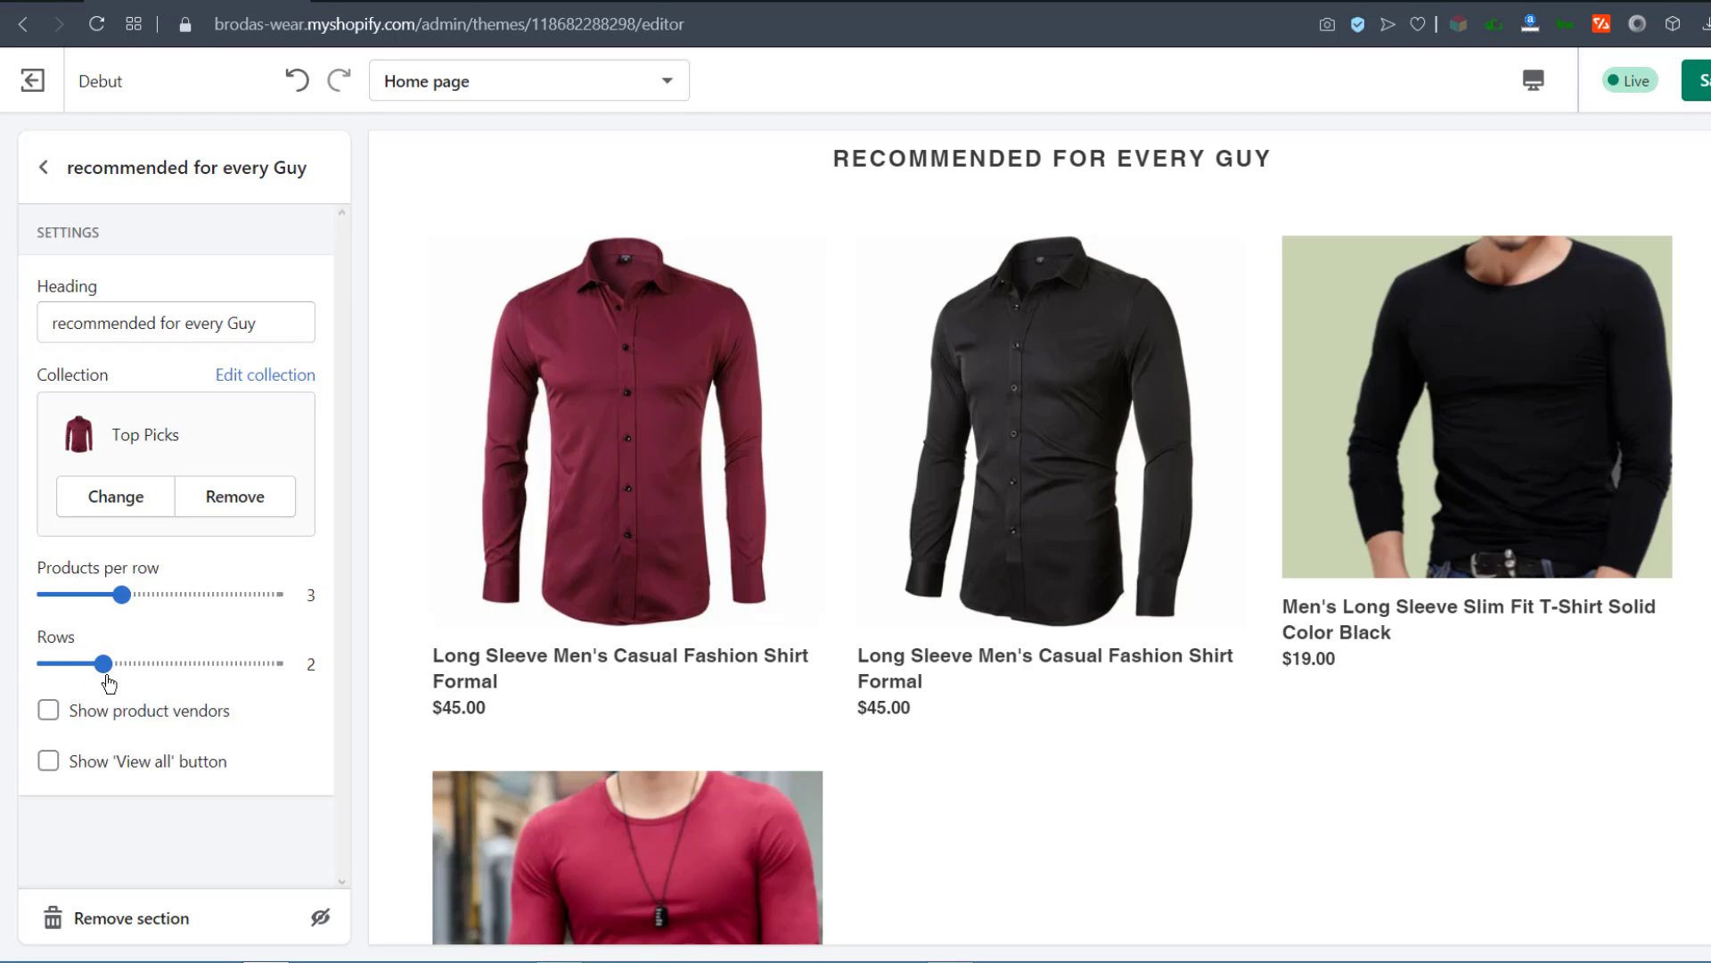
Step: Reduce the featured collection to 1 row and enable its 'View all' button
drag(107, 676, 44, 676)
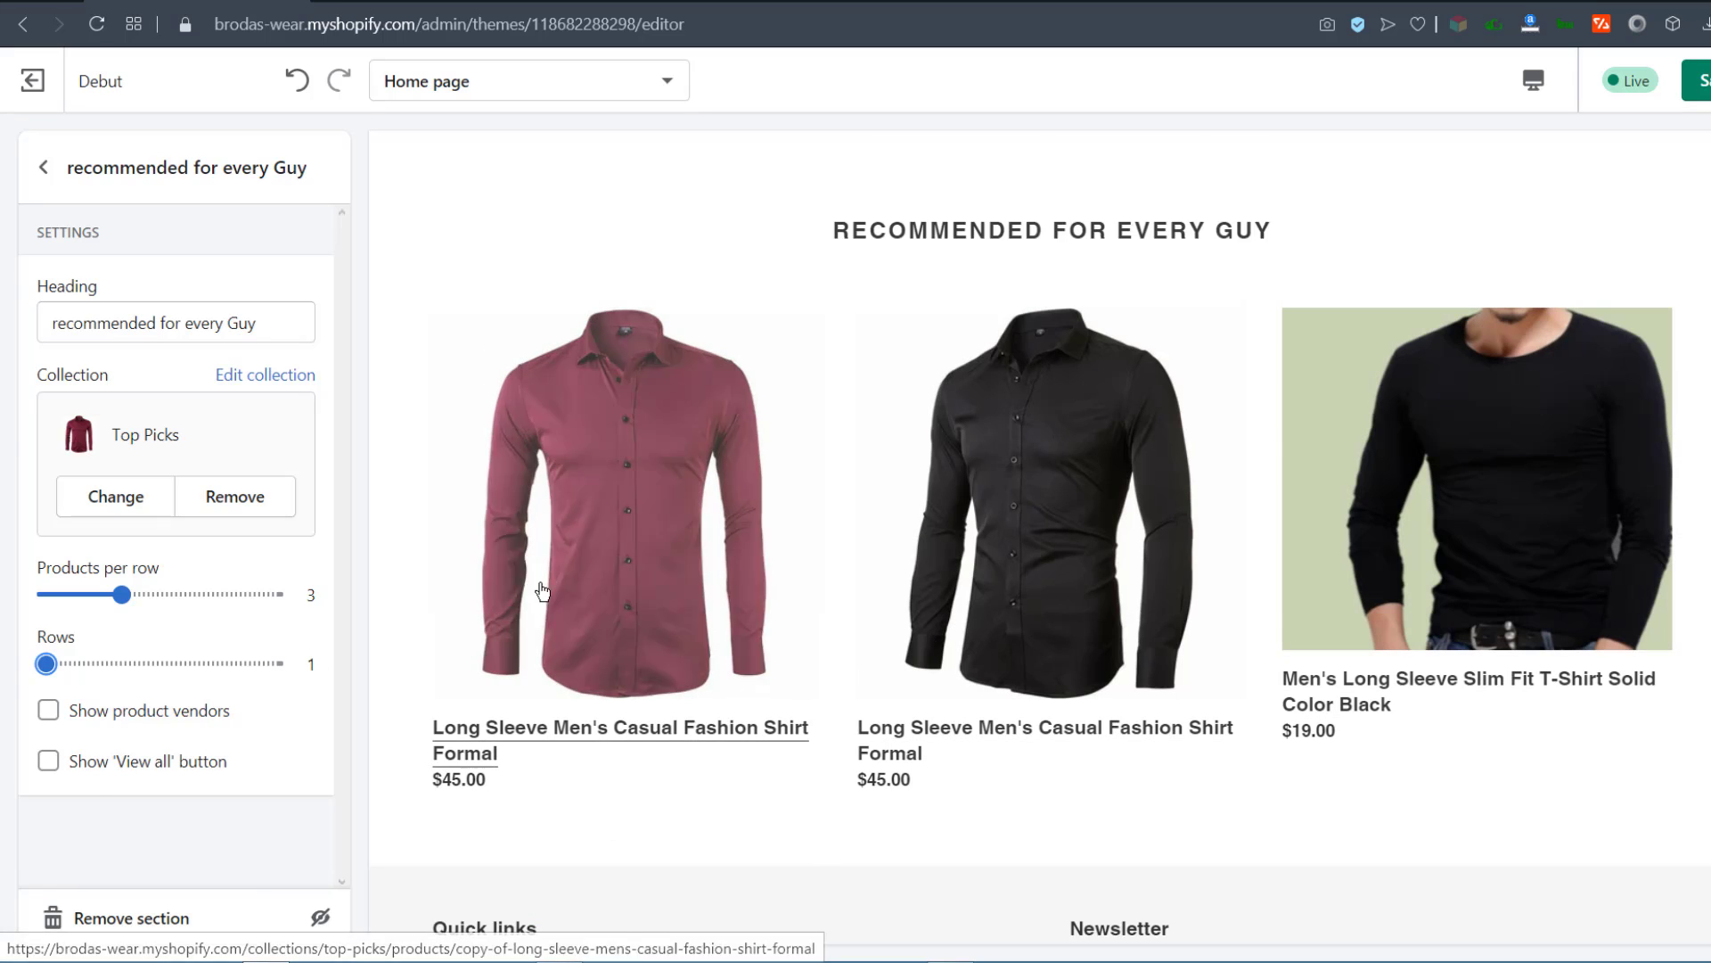
click(49, 761)
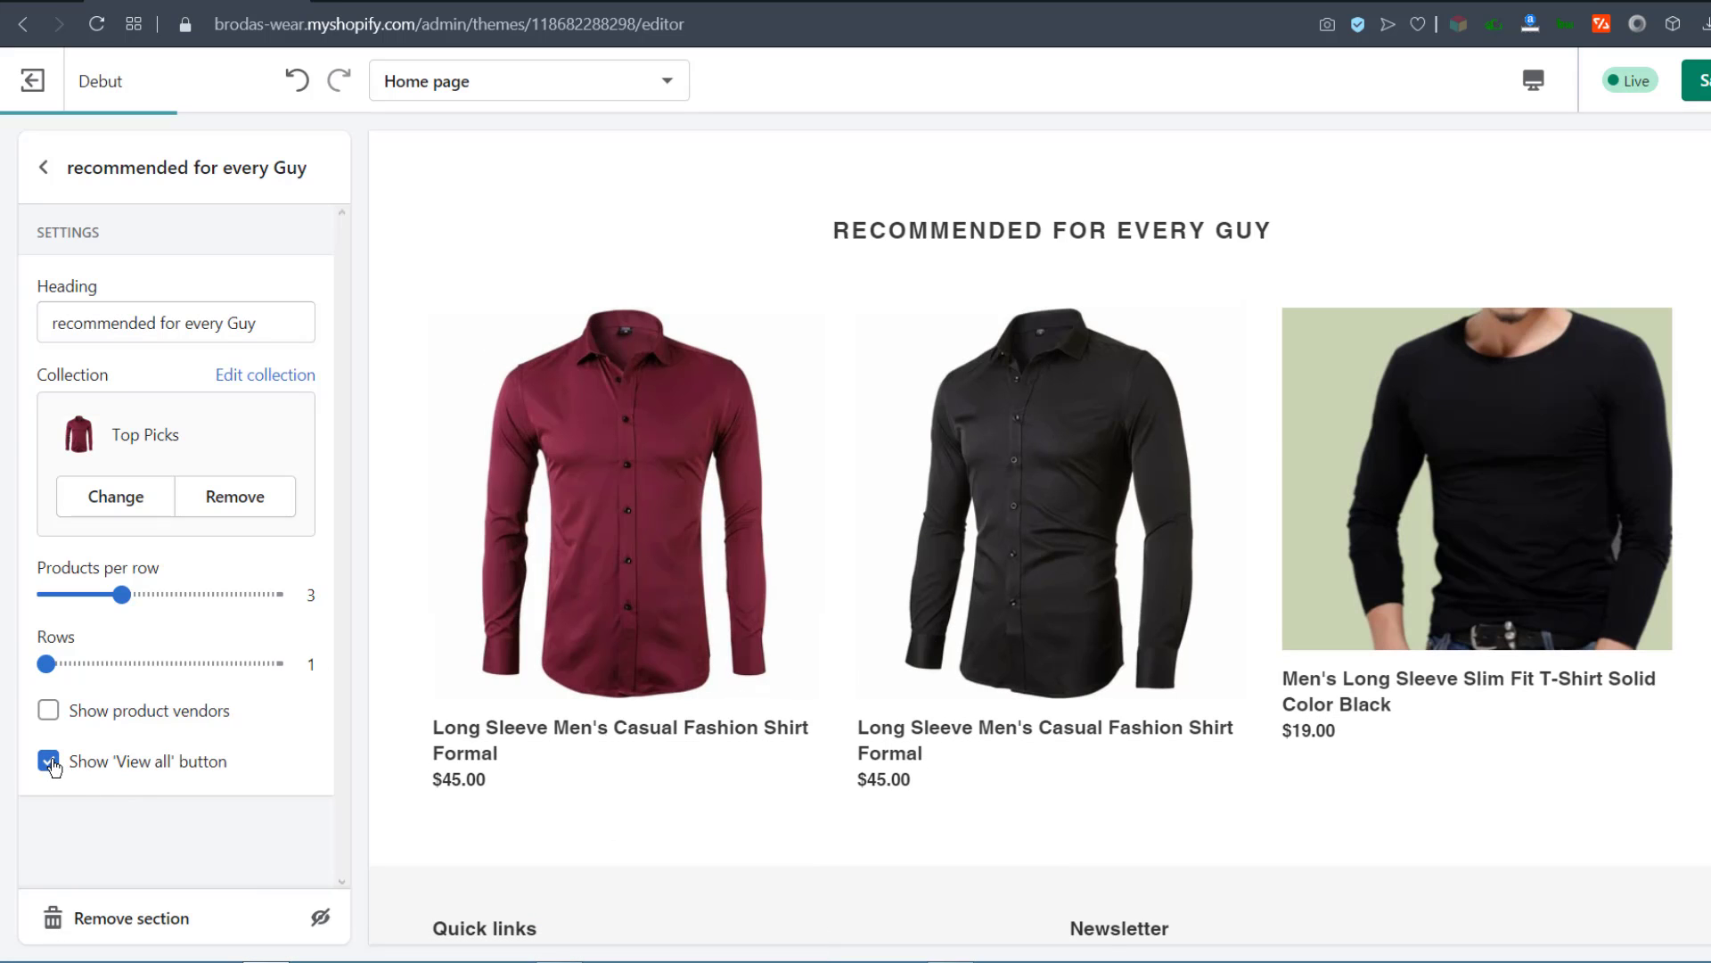
scroll(675, 723, down, 5)
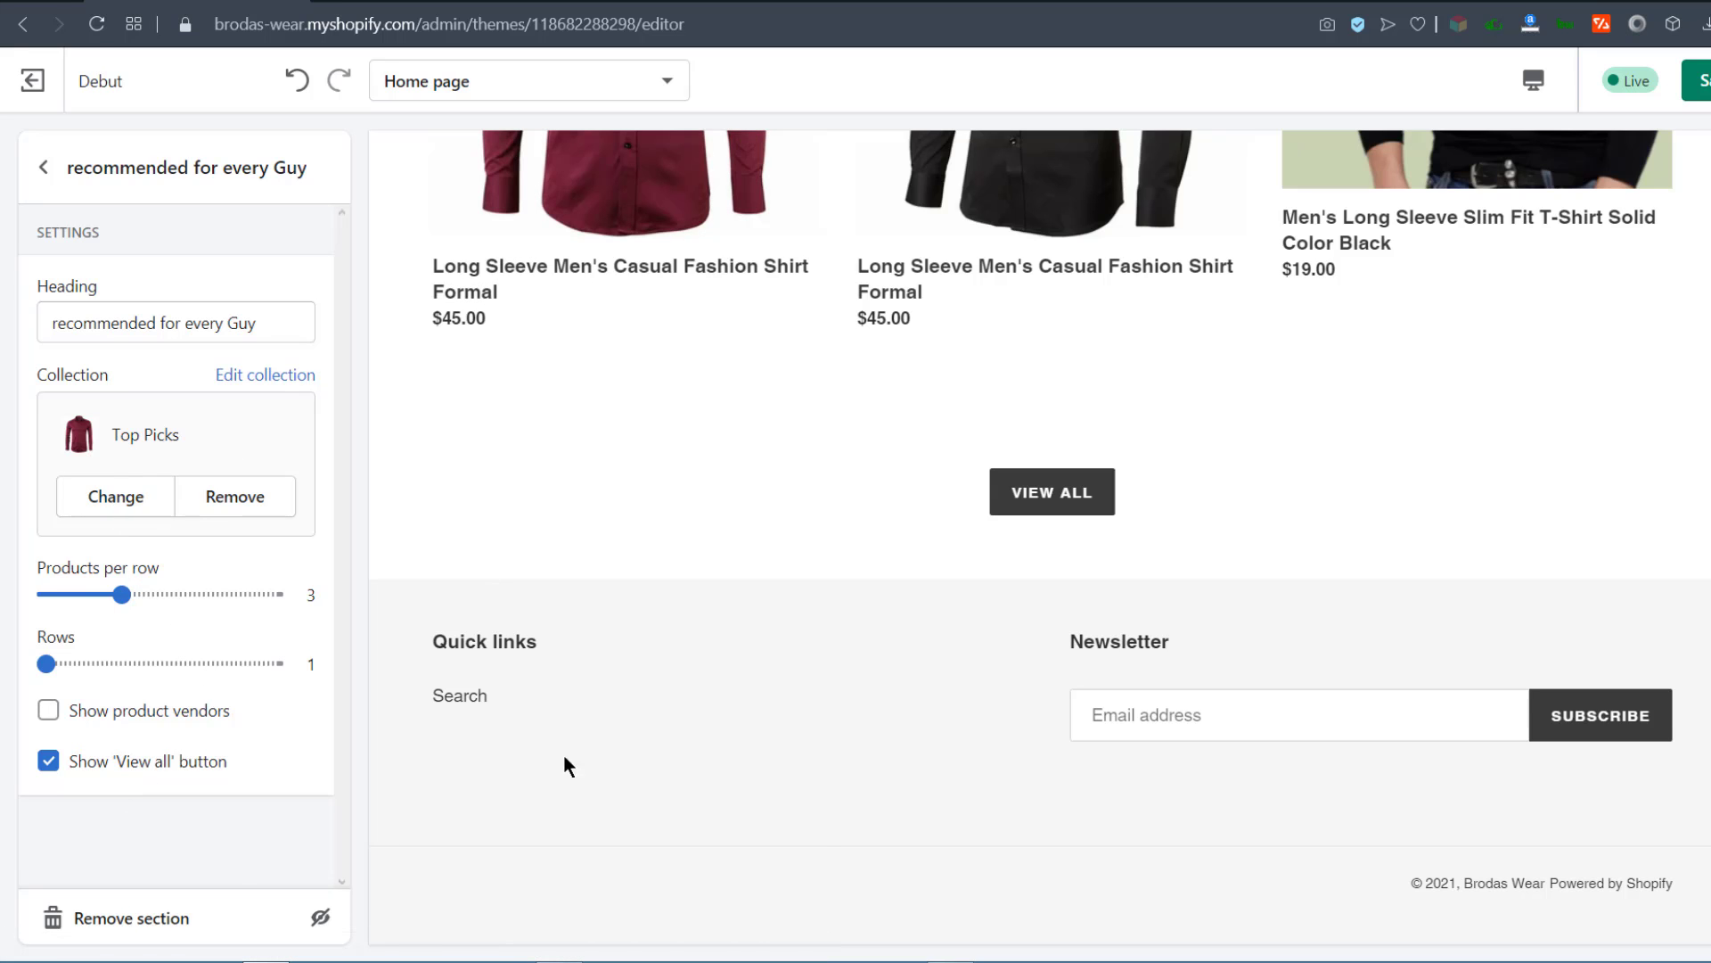
scroll(570, 740, up, 5)
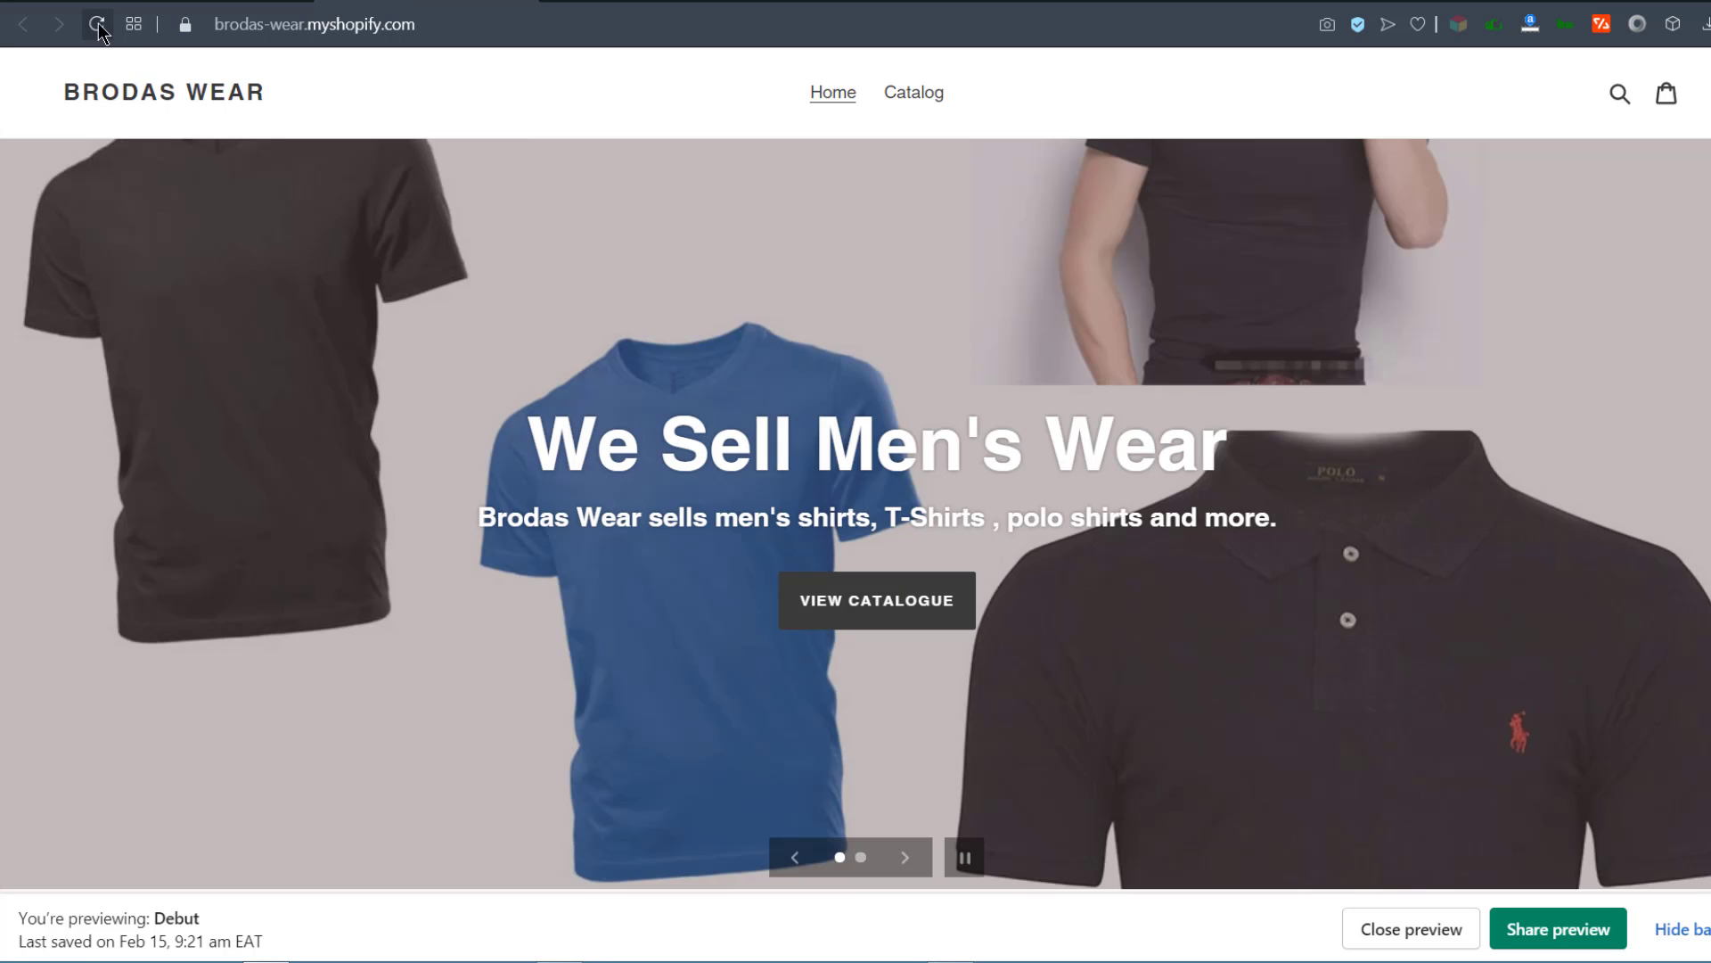
Step: Reload the live storefront and review the recommended products section under the welcome text
click(98, 27)
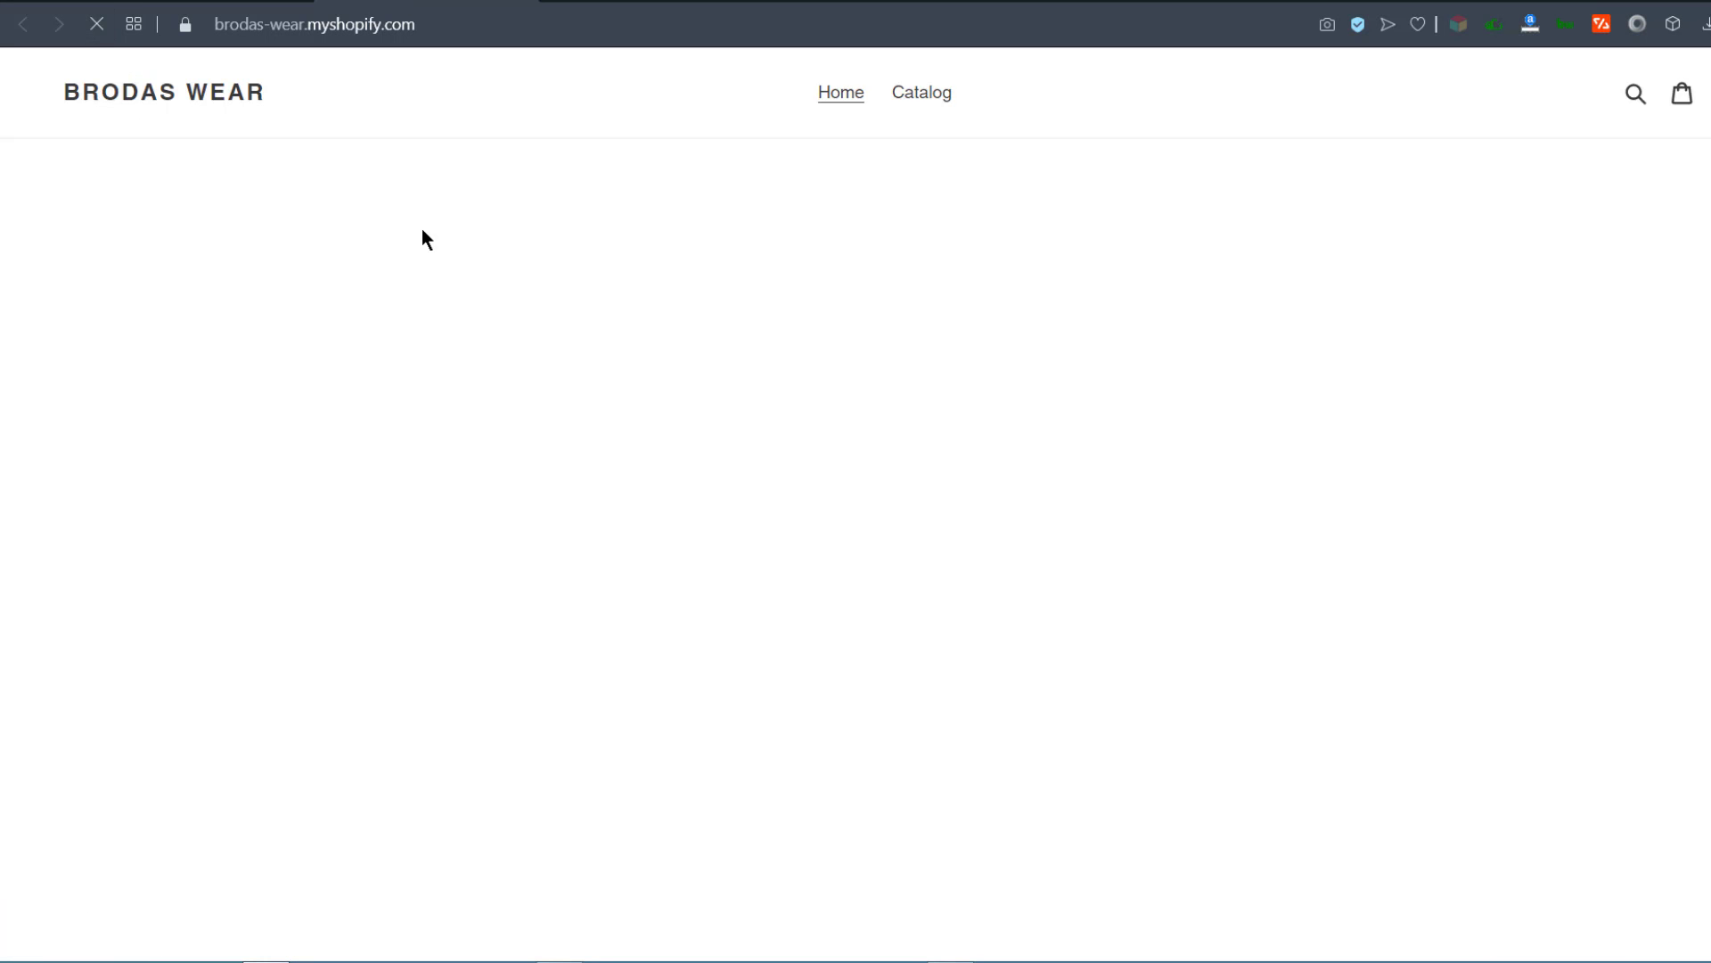
scroll(788, 548, down, 6)
scroll(788, 548, down, 2)
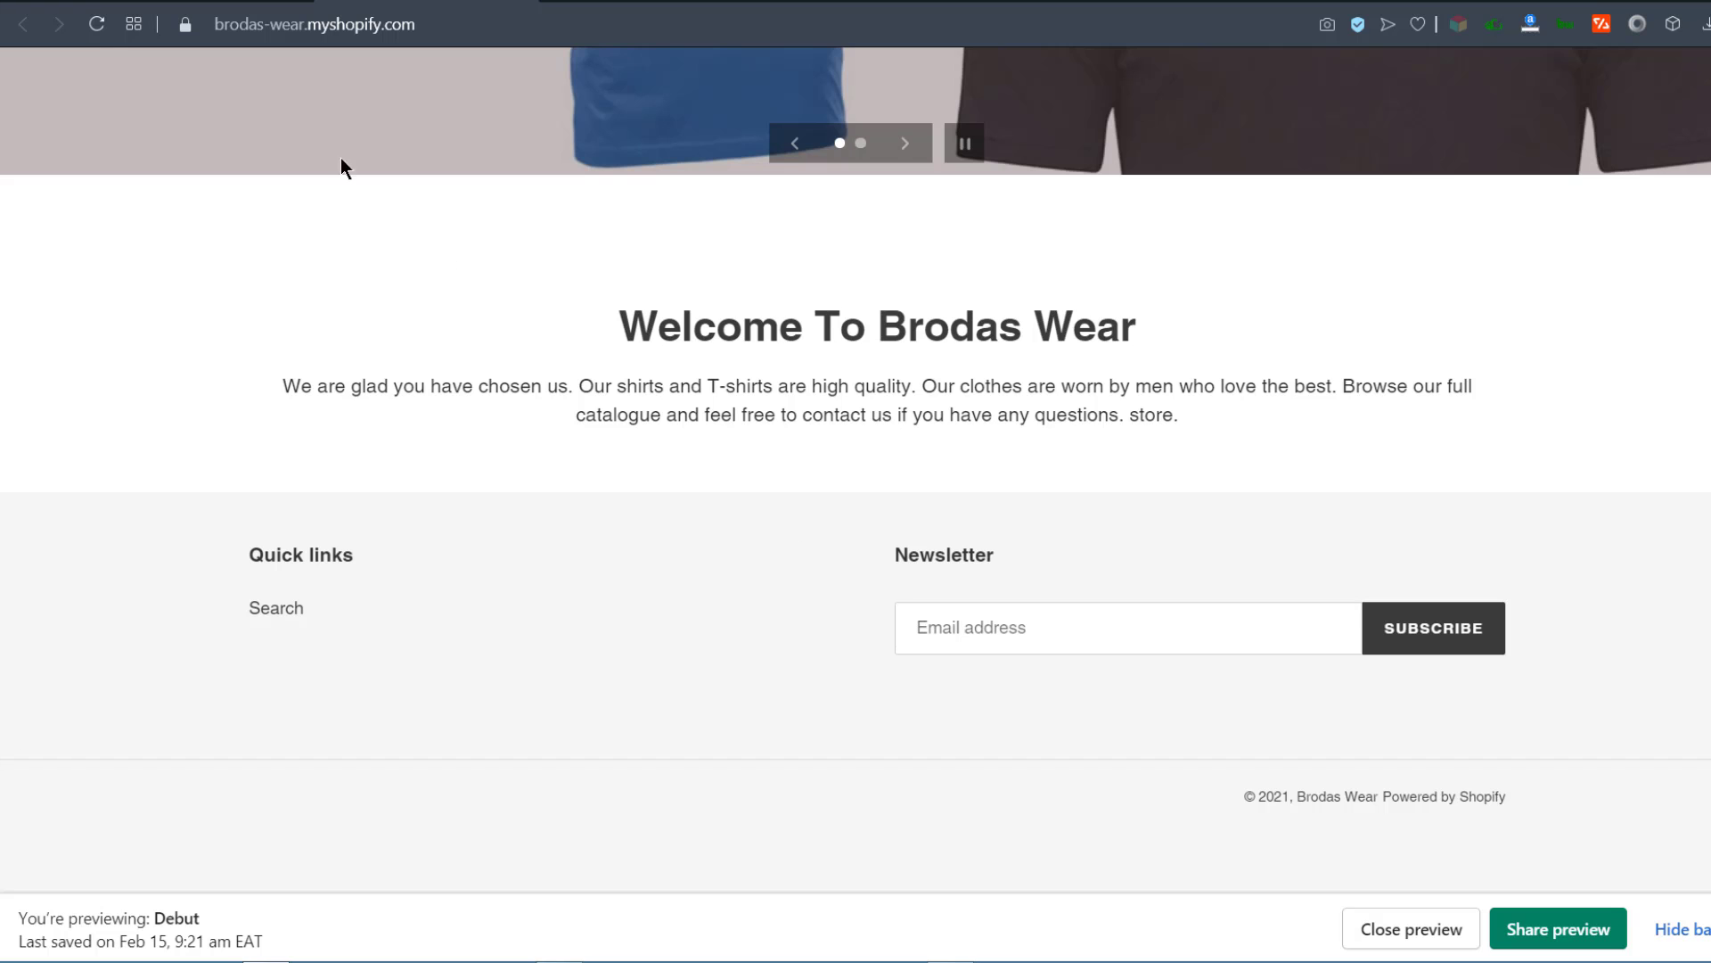
click(96, 24)
scroll(1245, 716, down, 3)
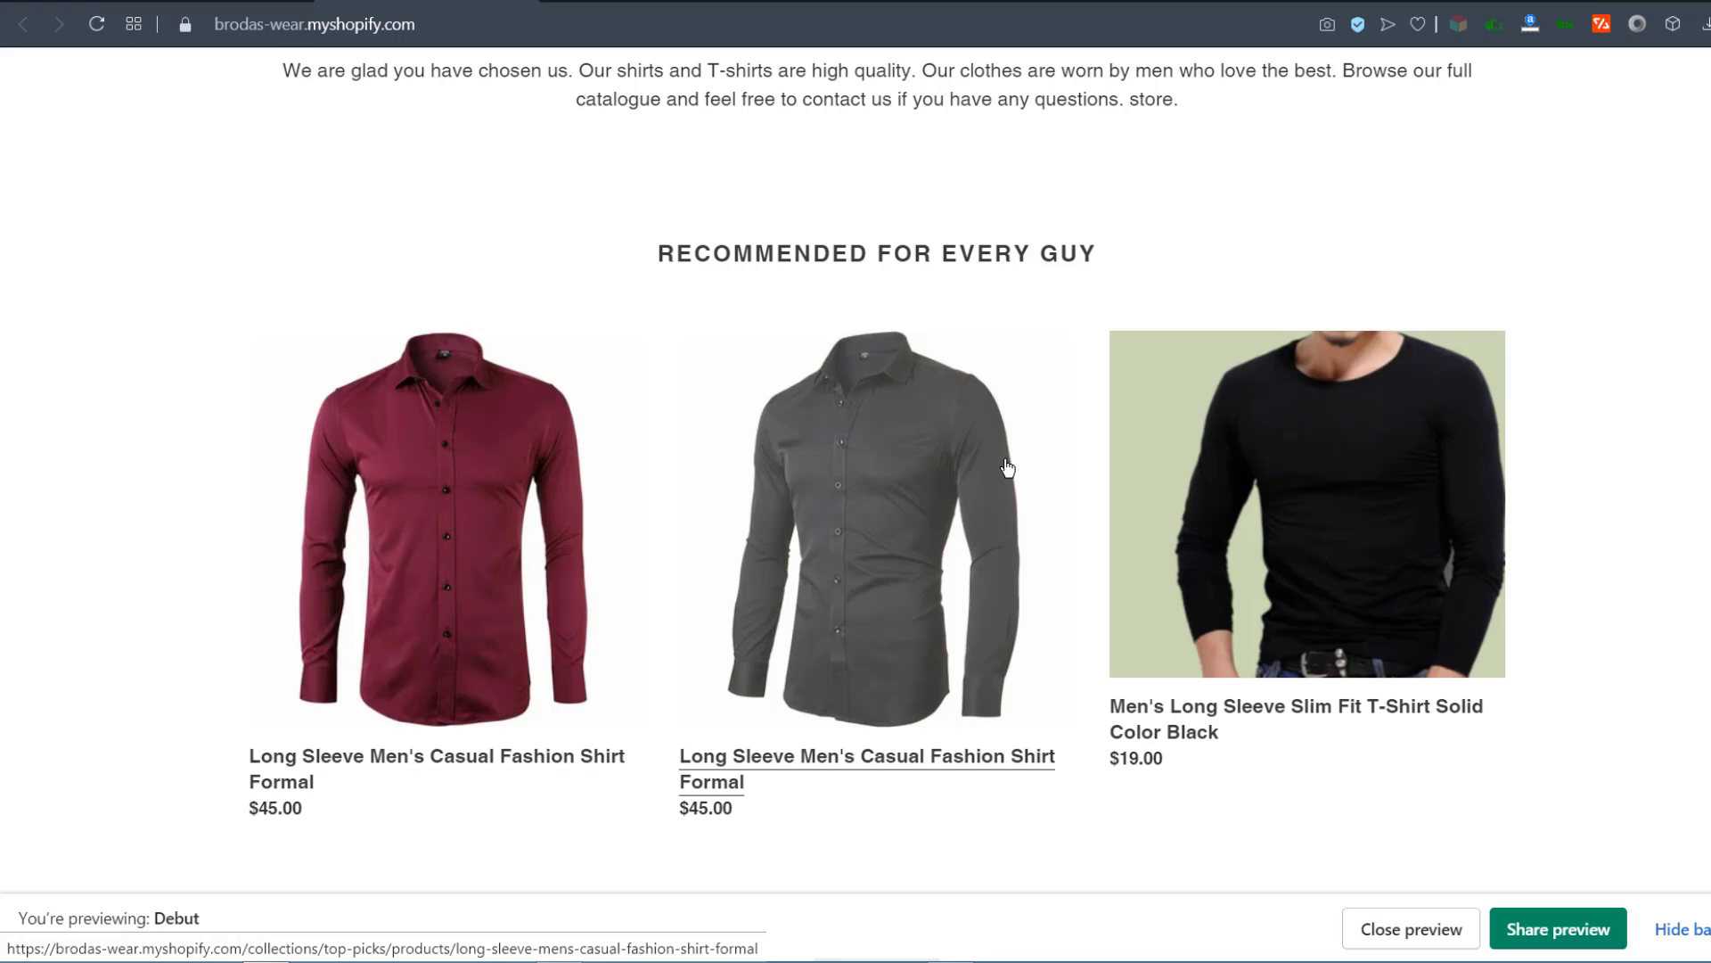
scroll(397, 506, up, 10)
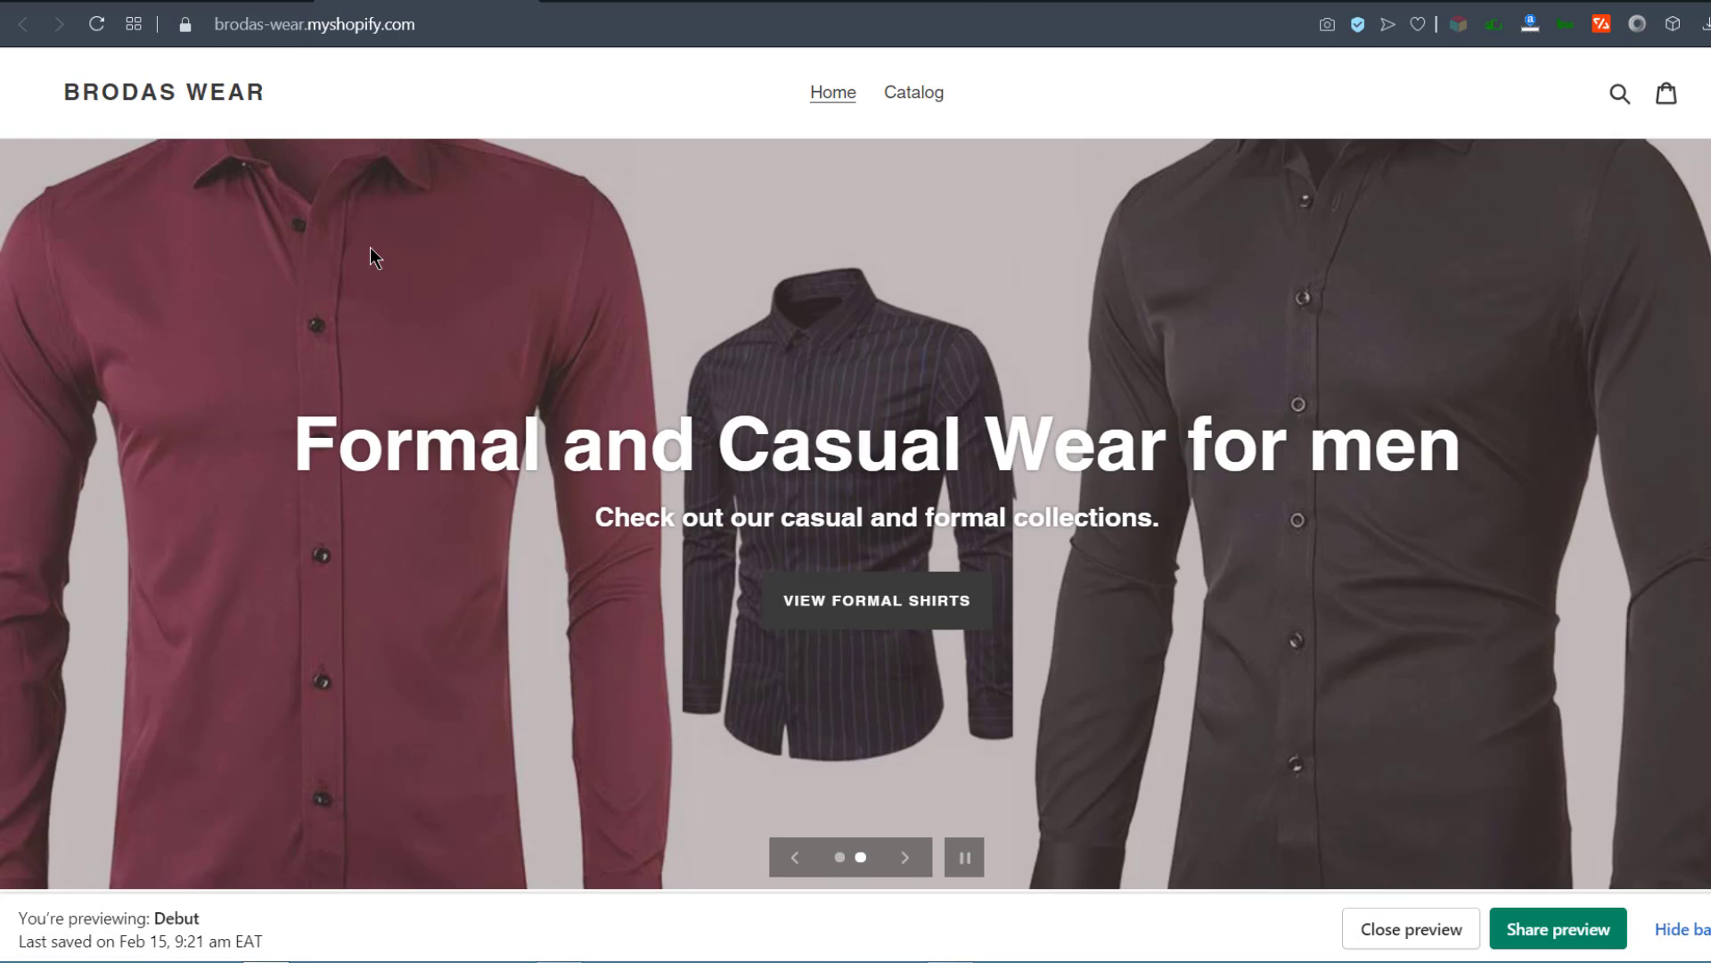
Step: Return to the theme editor and add an Image with text overlay section below the recommended products
scroll(371, 248, down, 8)
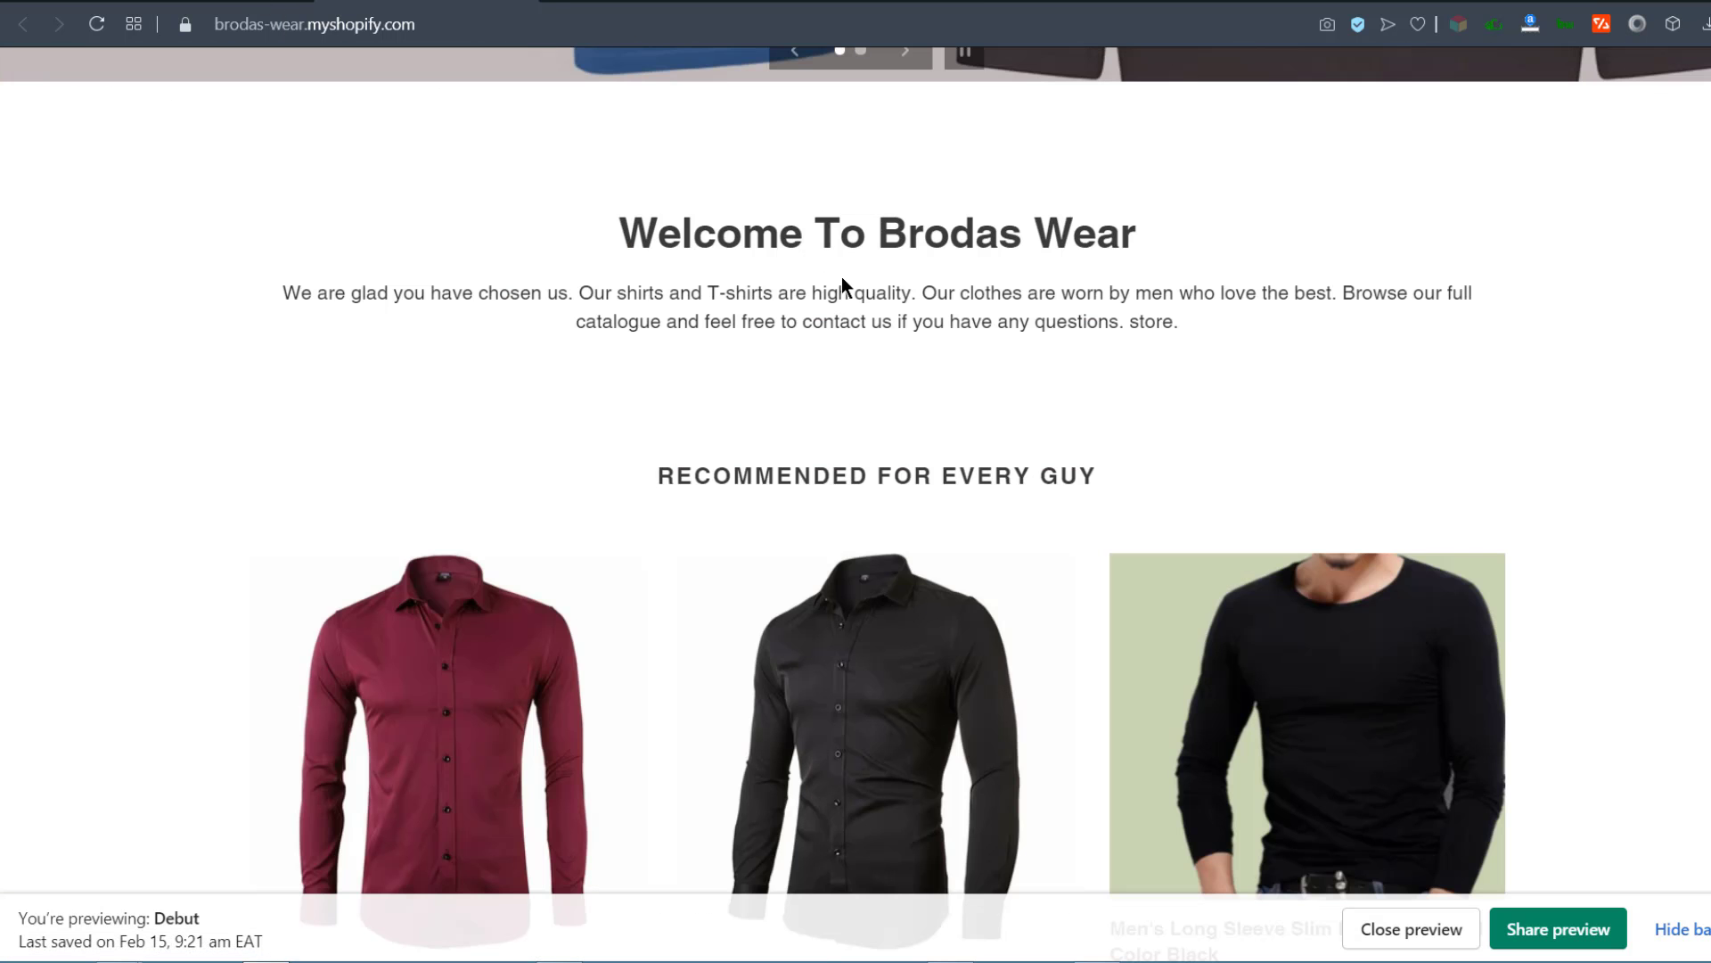
click(160, 3)
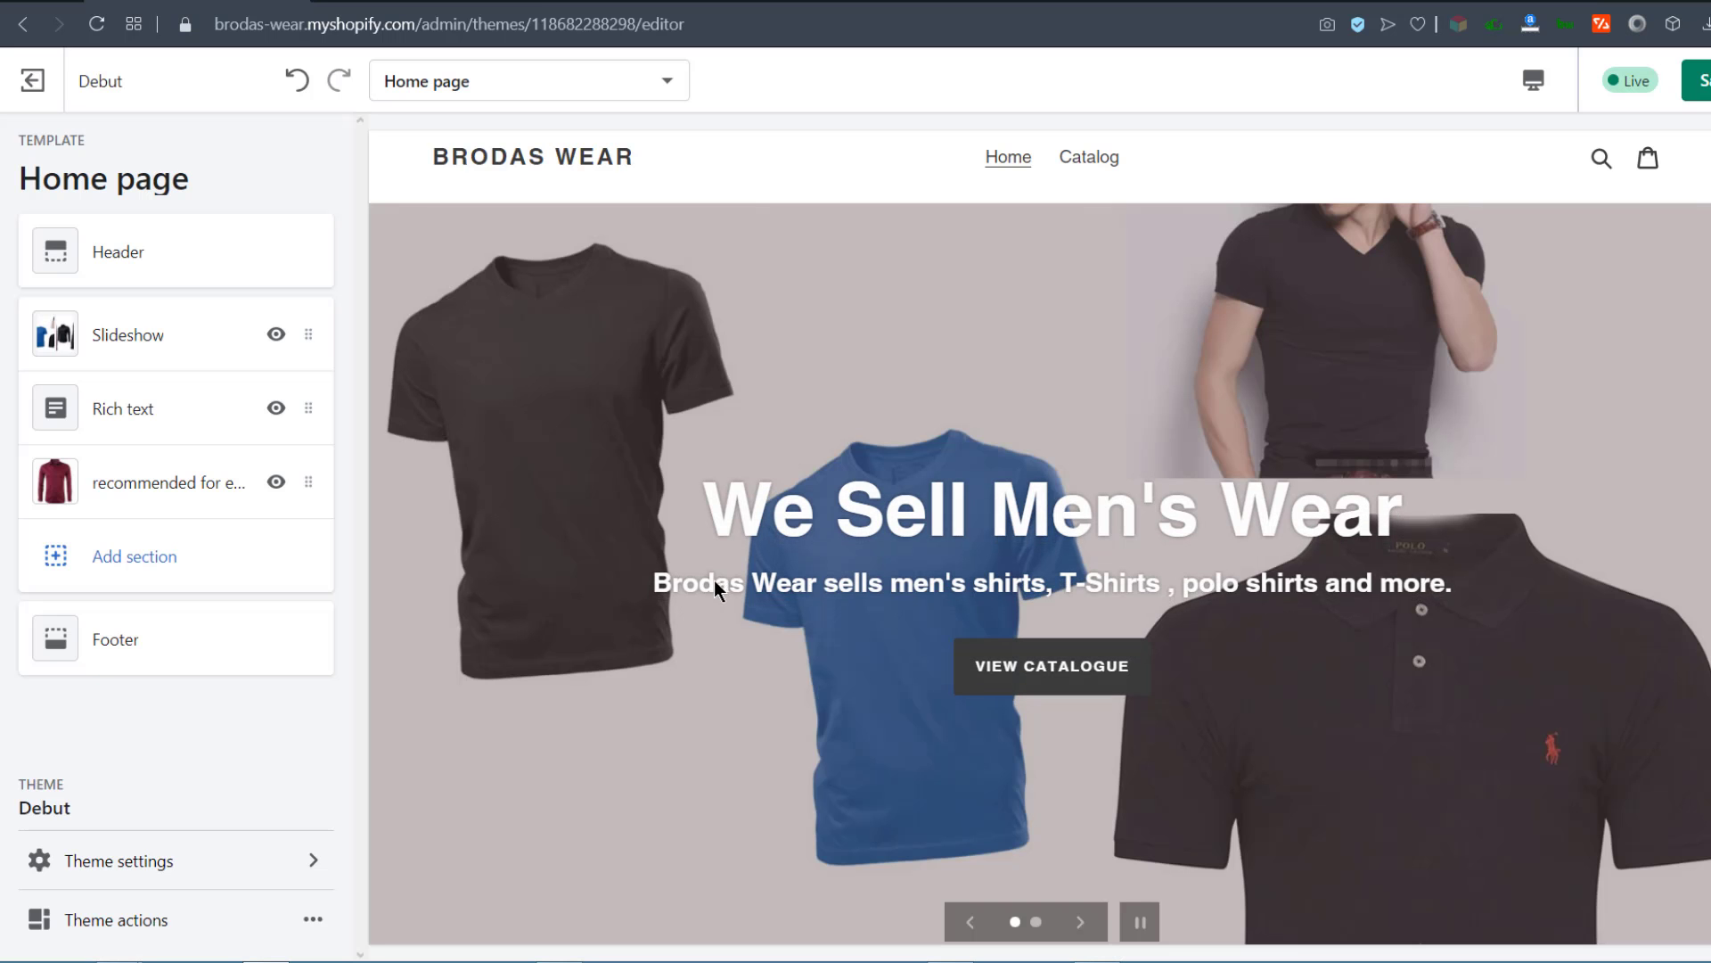
scroll(1205, 670, down, 5)
scroll(1005, 764, down, 1)
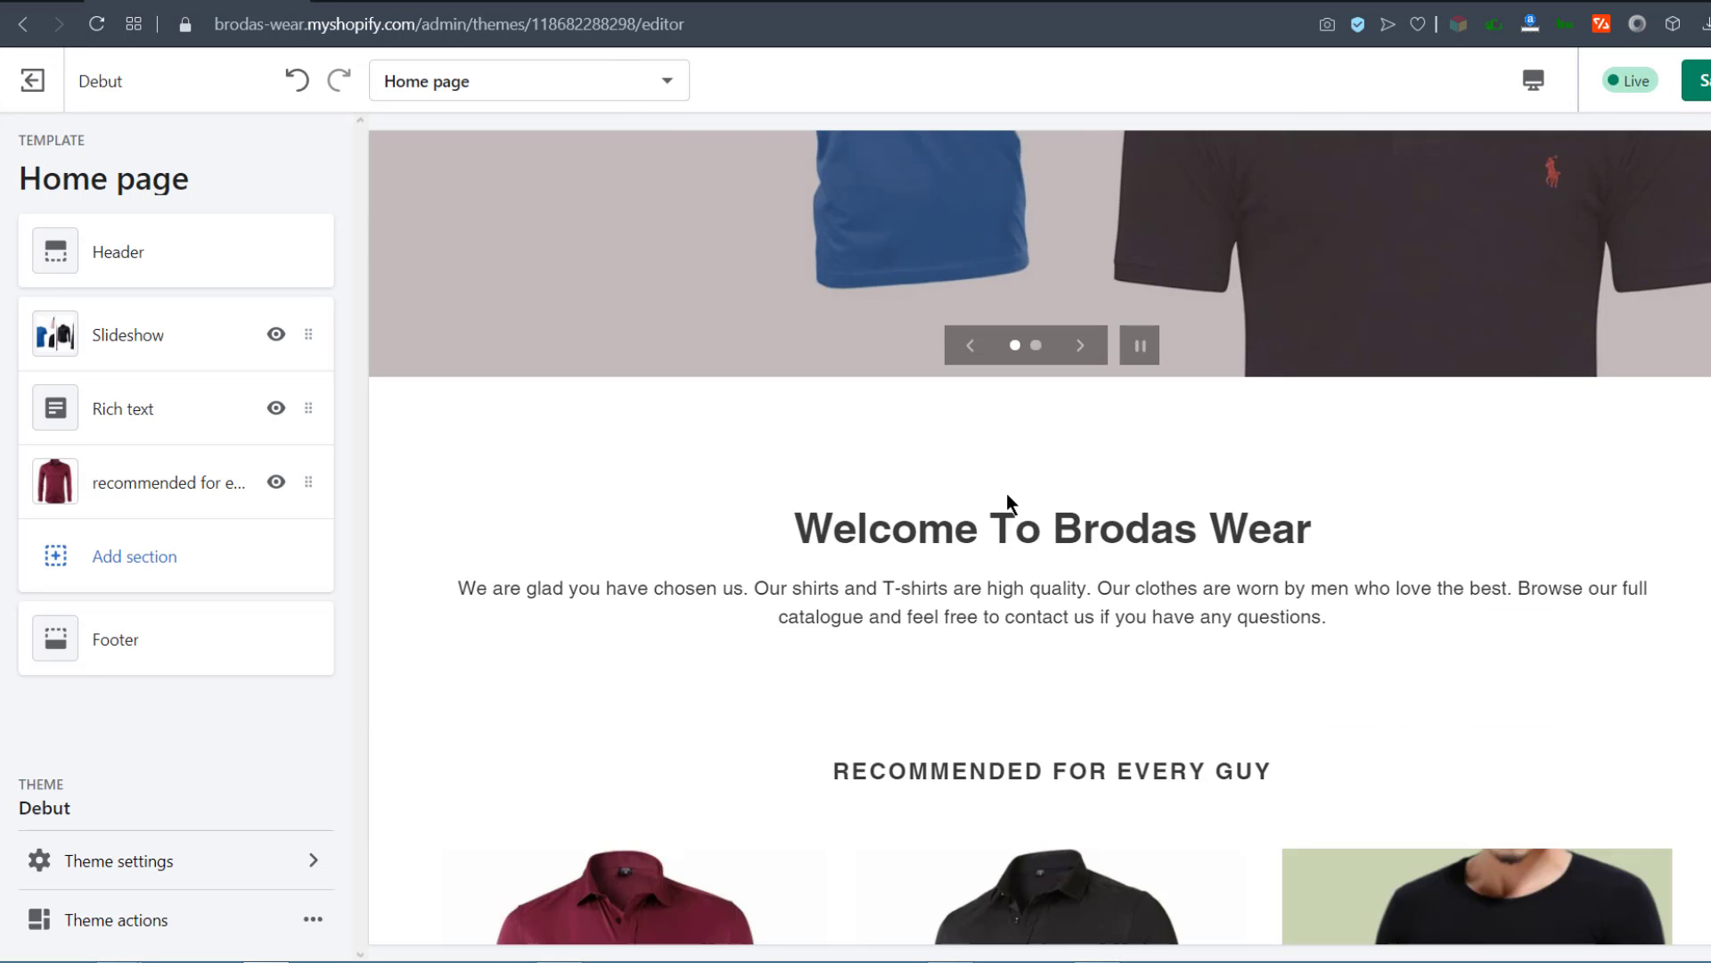
scroll(1014, 785, down, 3)
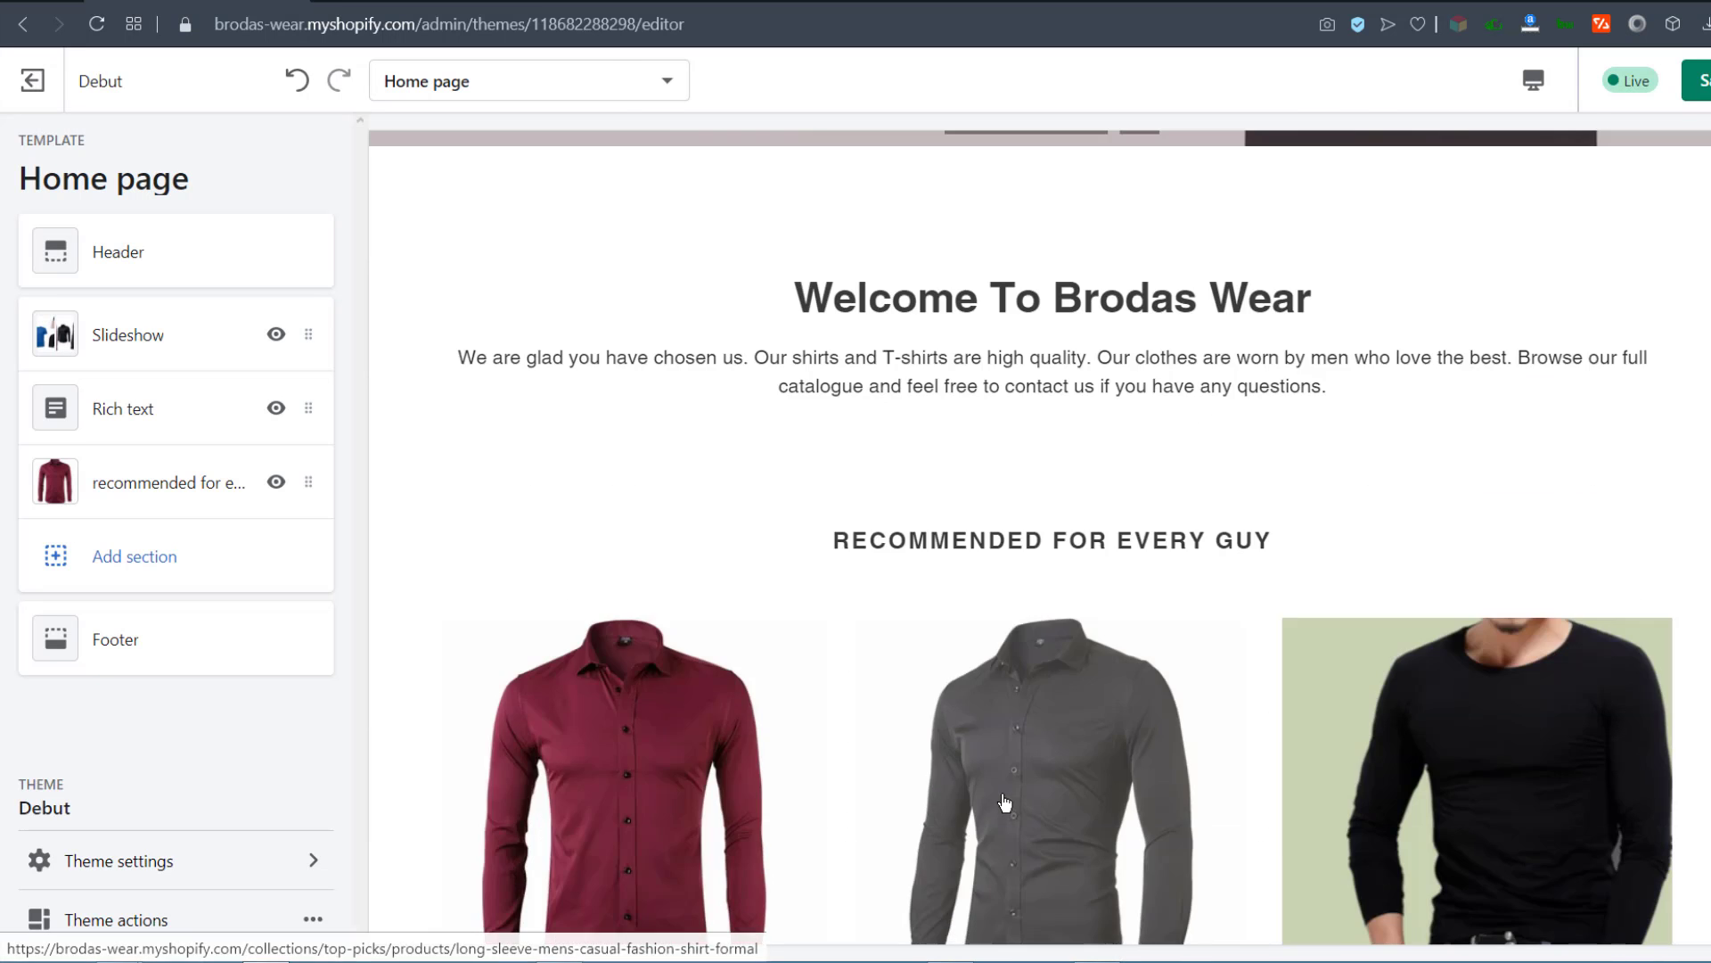
click(141, 554)
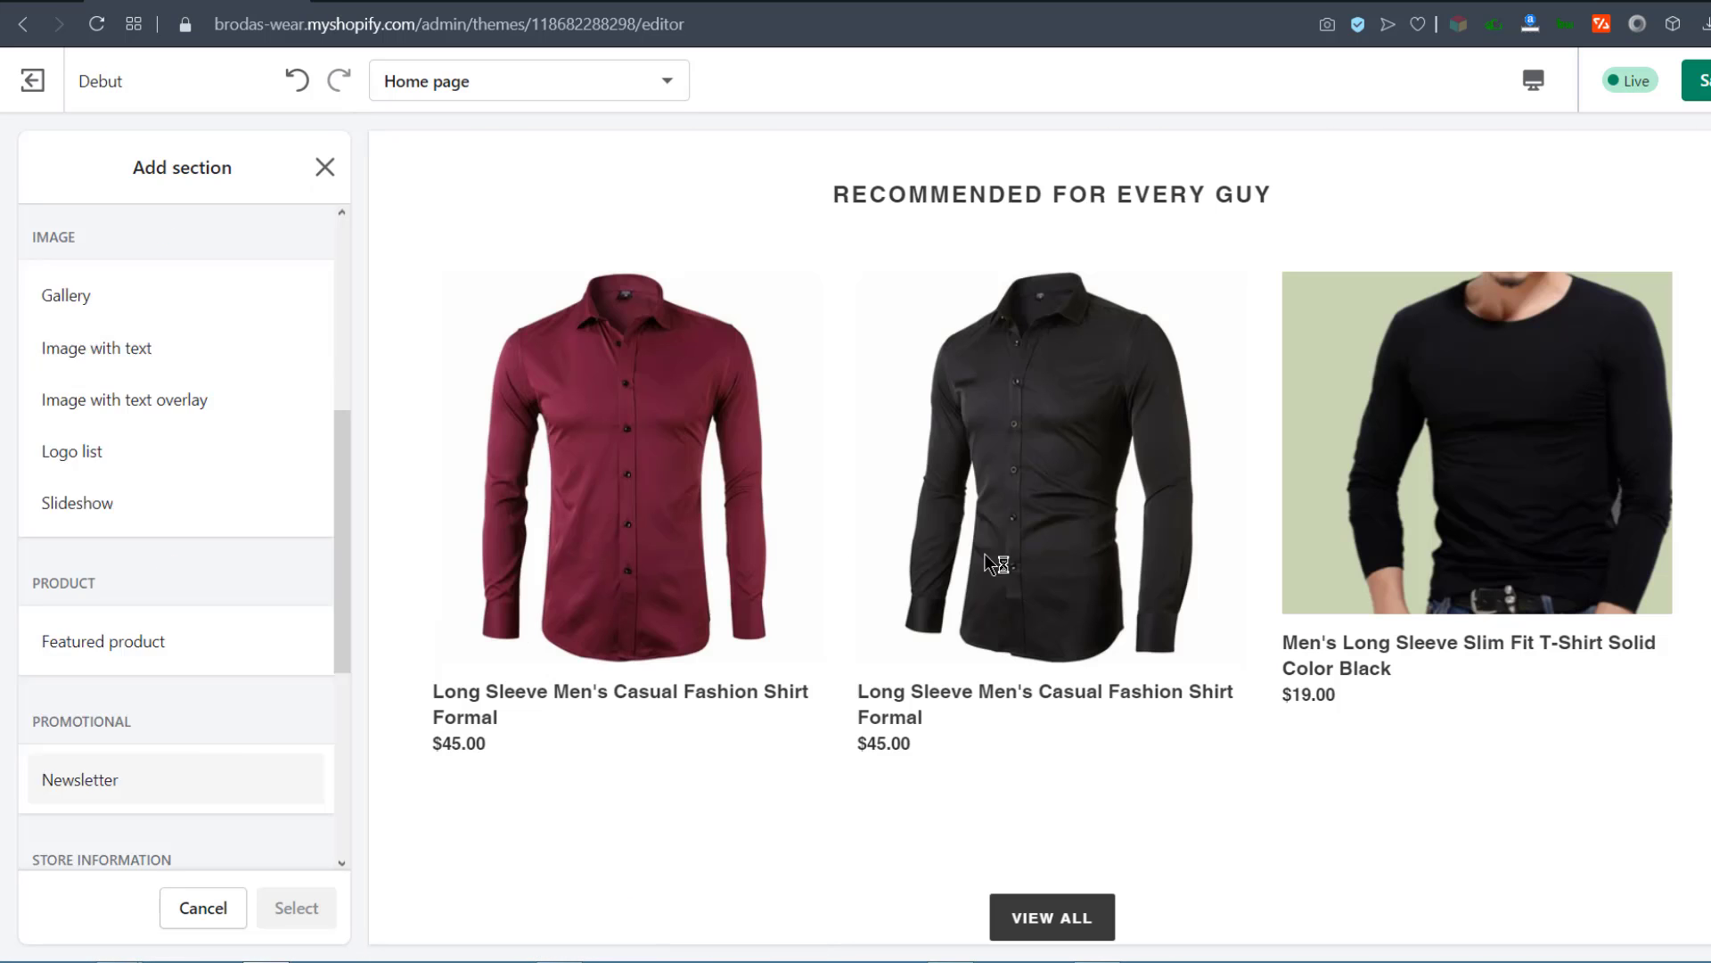
click(106, 630)
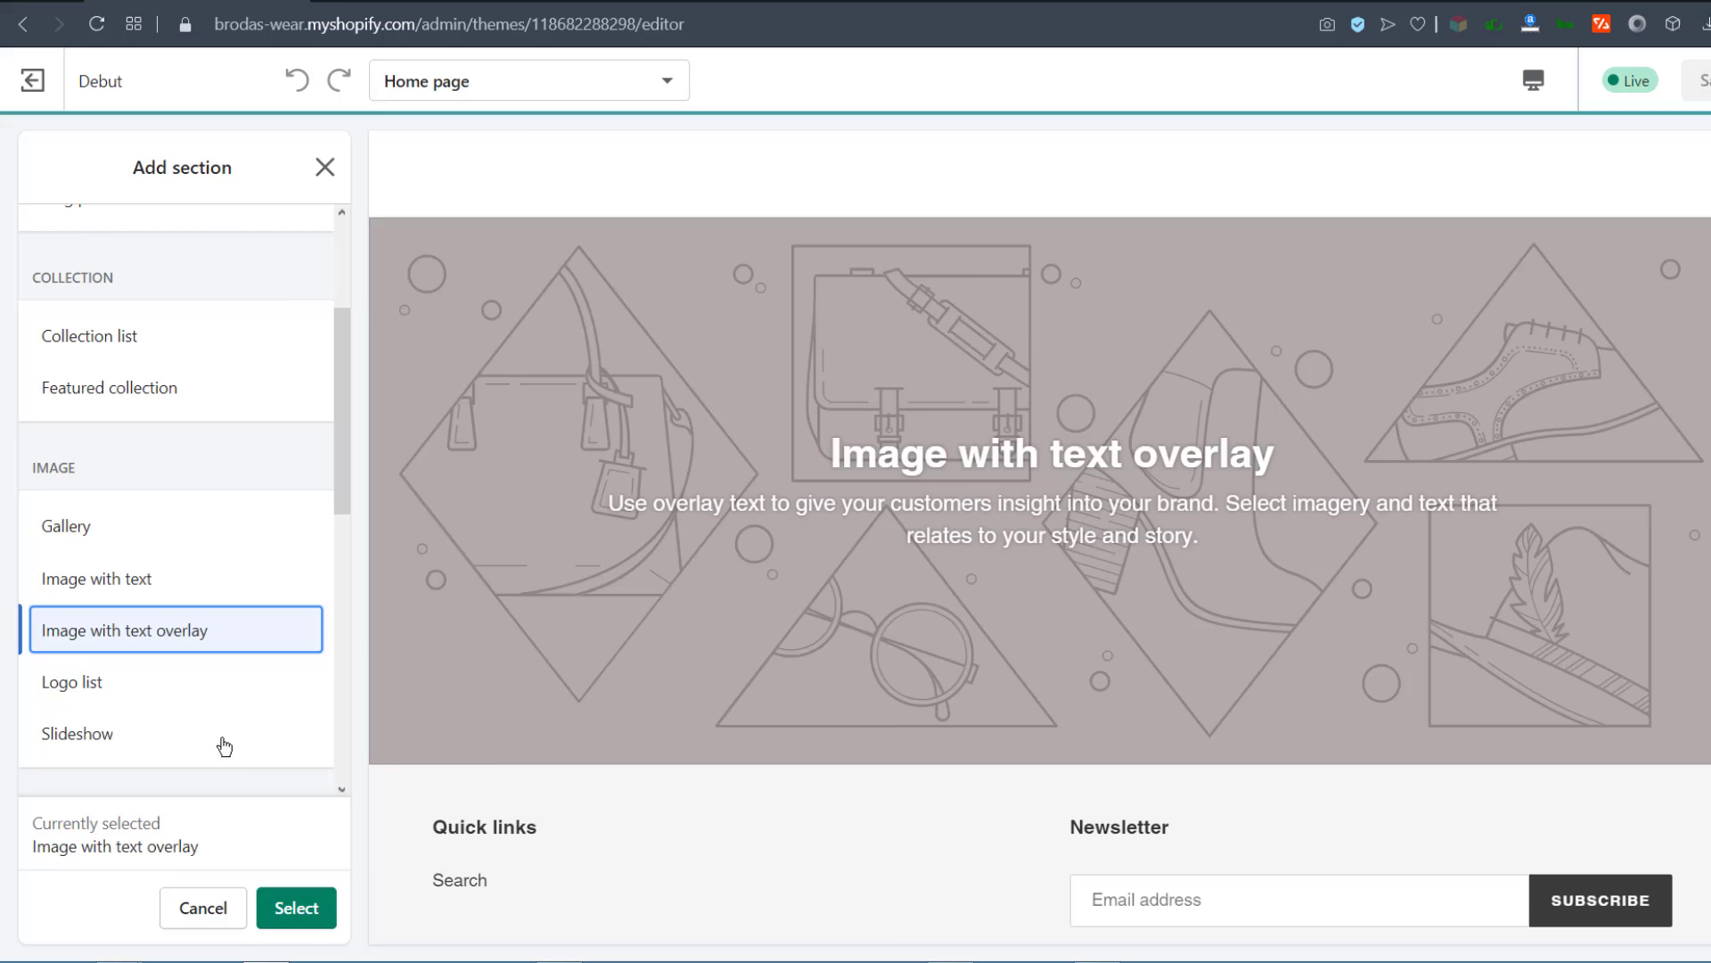
click(296, 907)
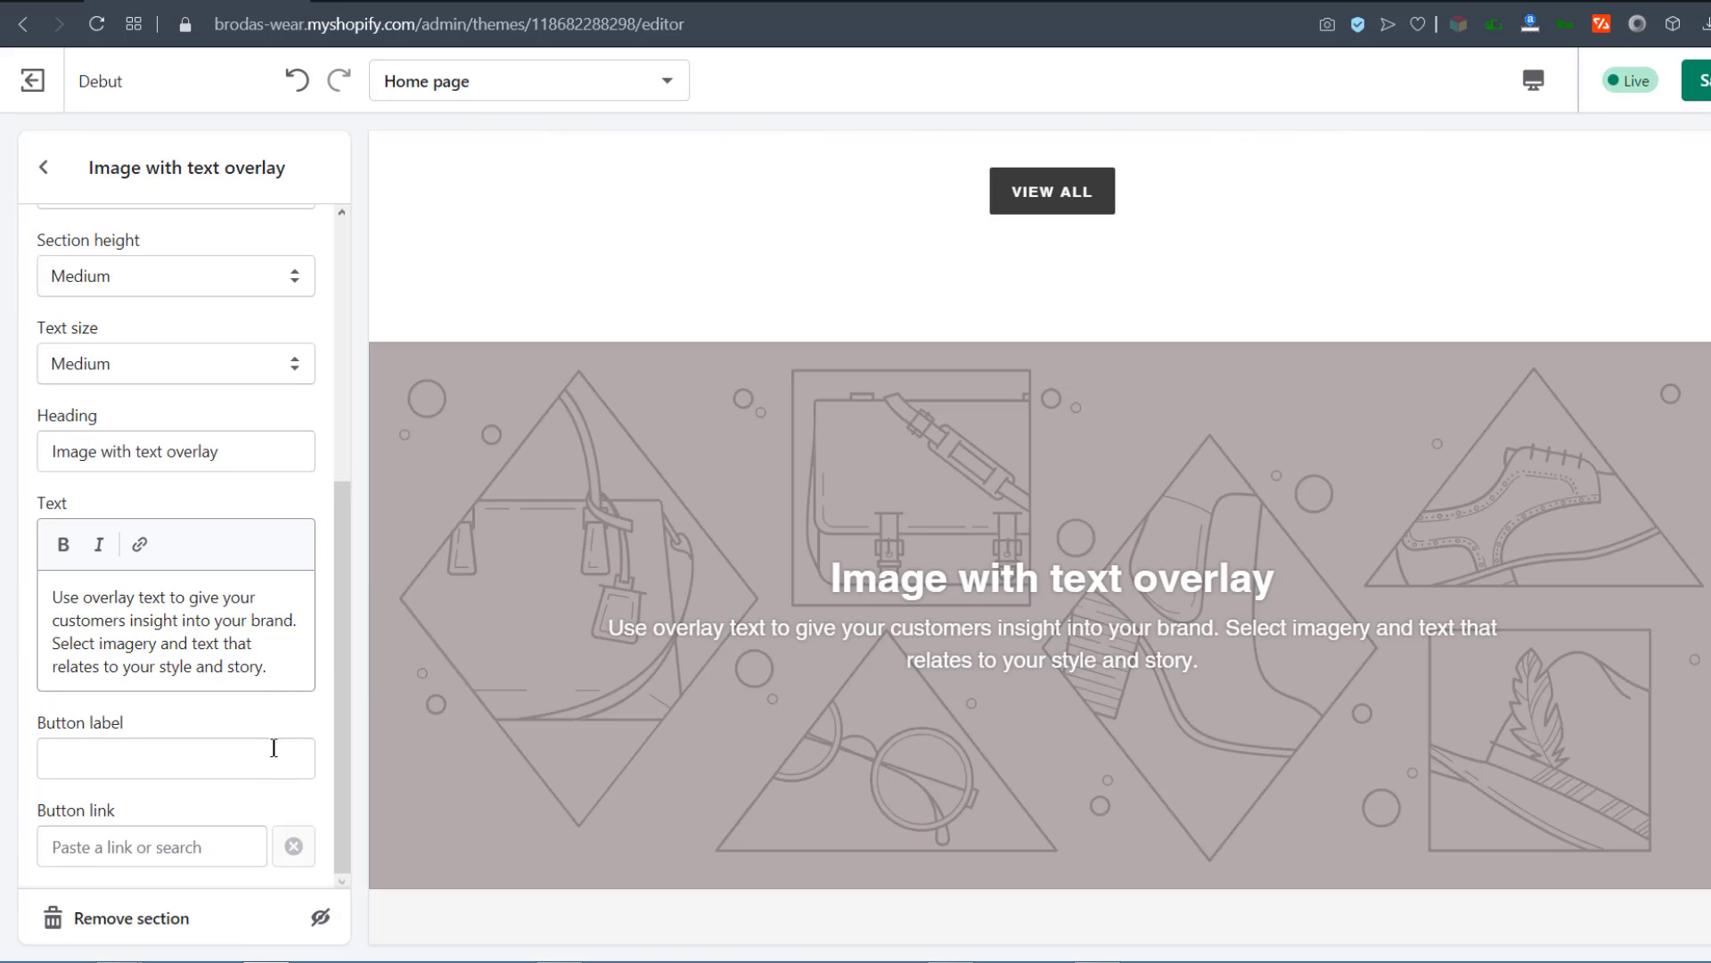
Step: Upload the headset question mark picture and apply it as the overlay section's image
scroll(265, 704, up, 5)
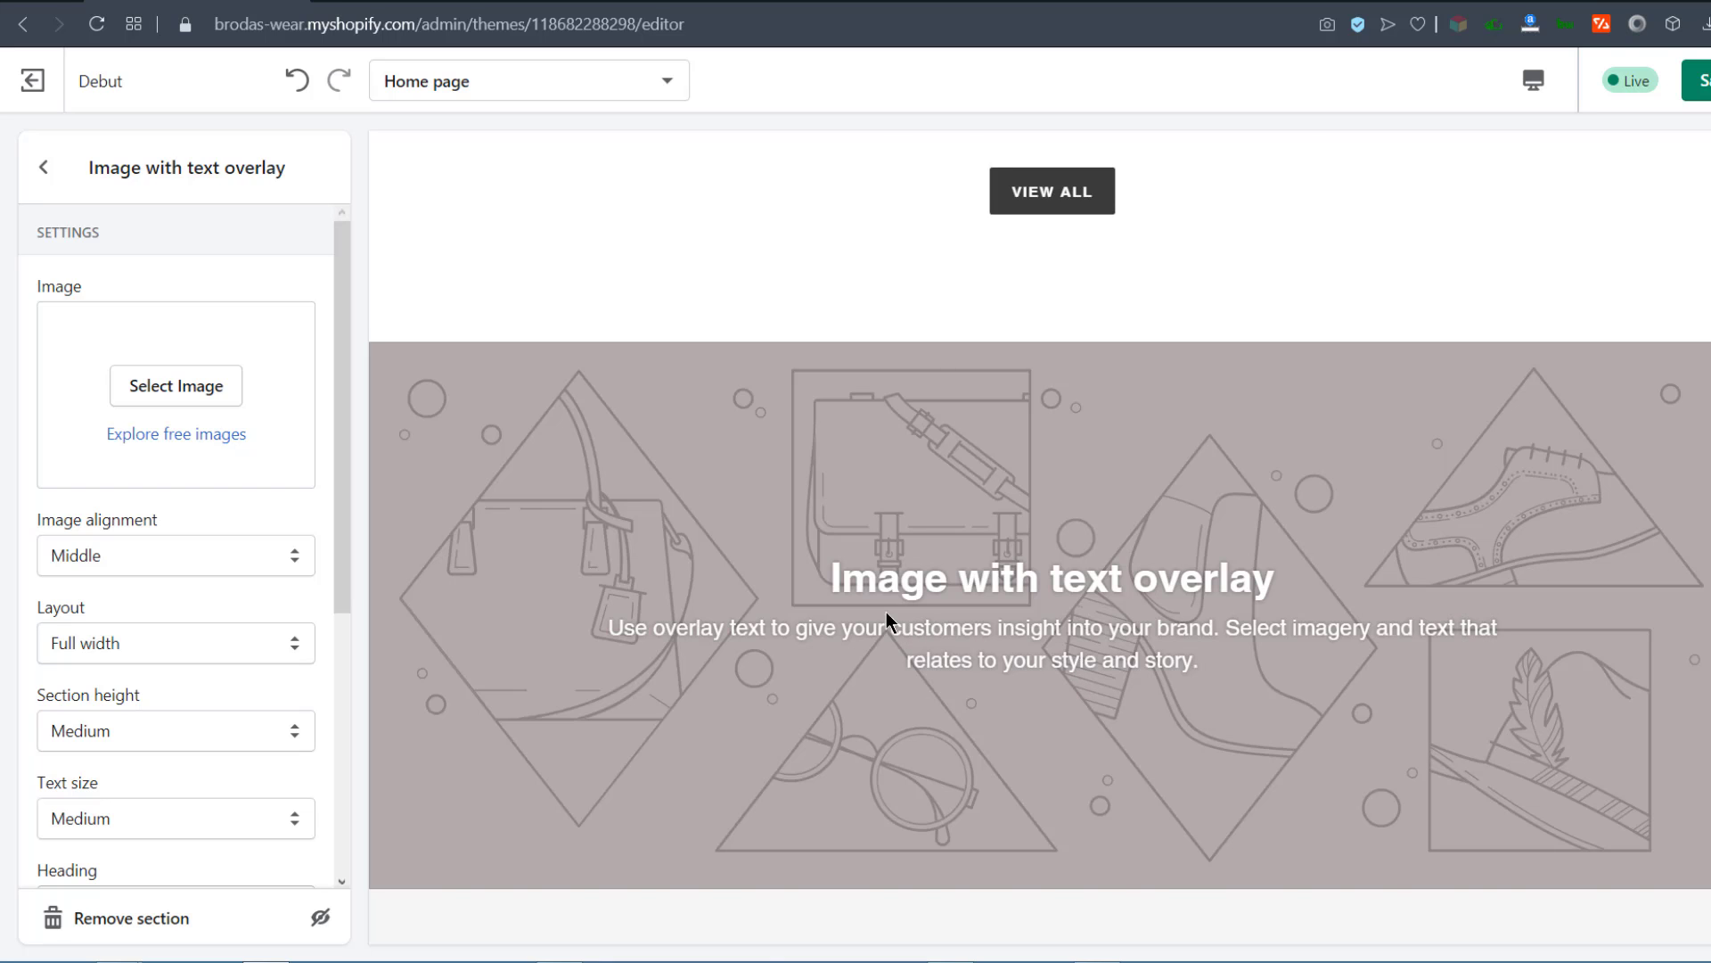
scroll(941, 333, up, 8)
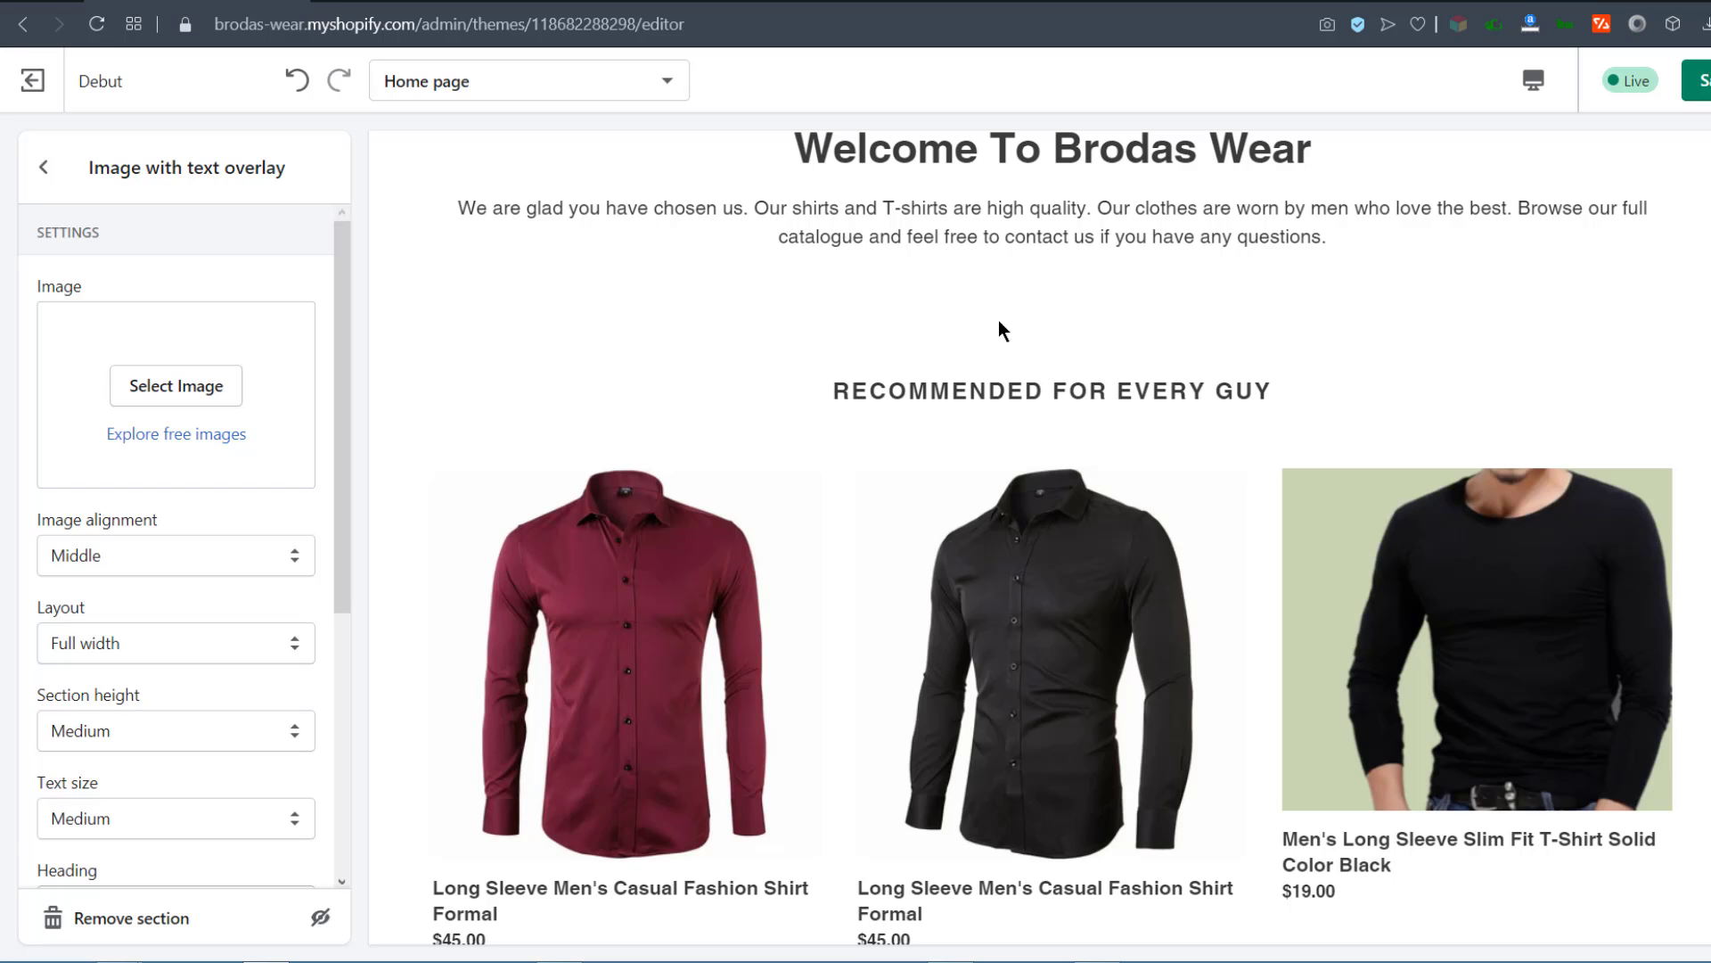
scroll(967, 437, down, 10)
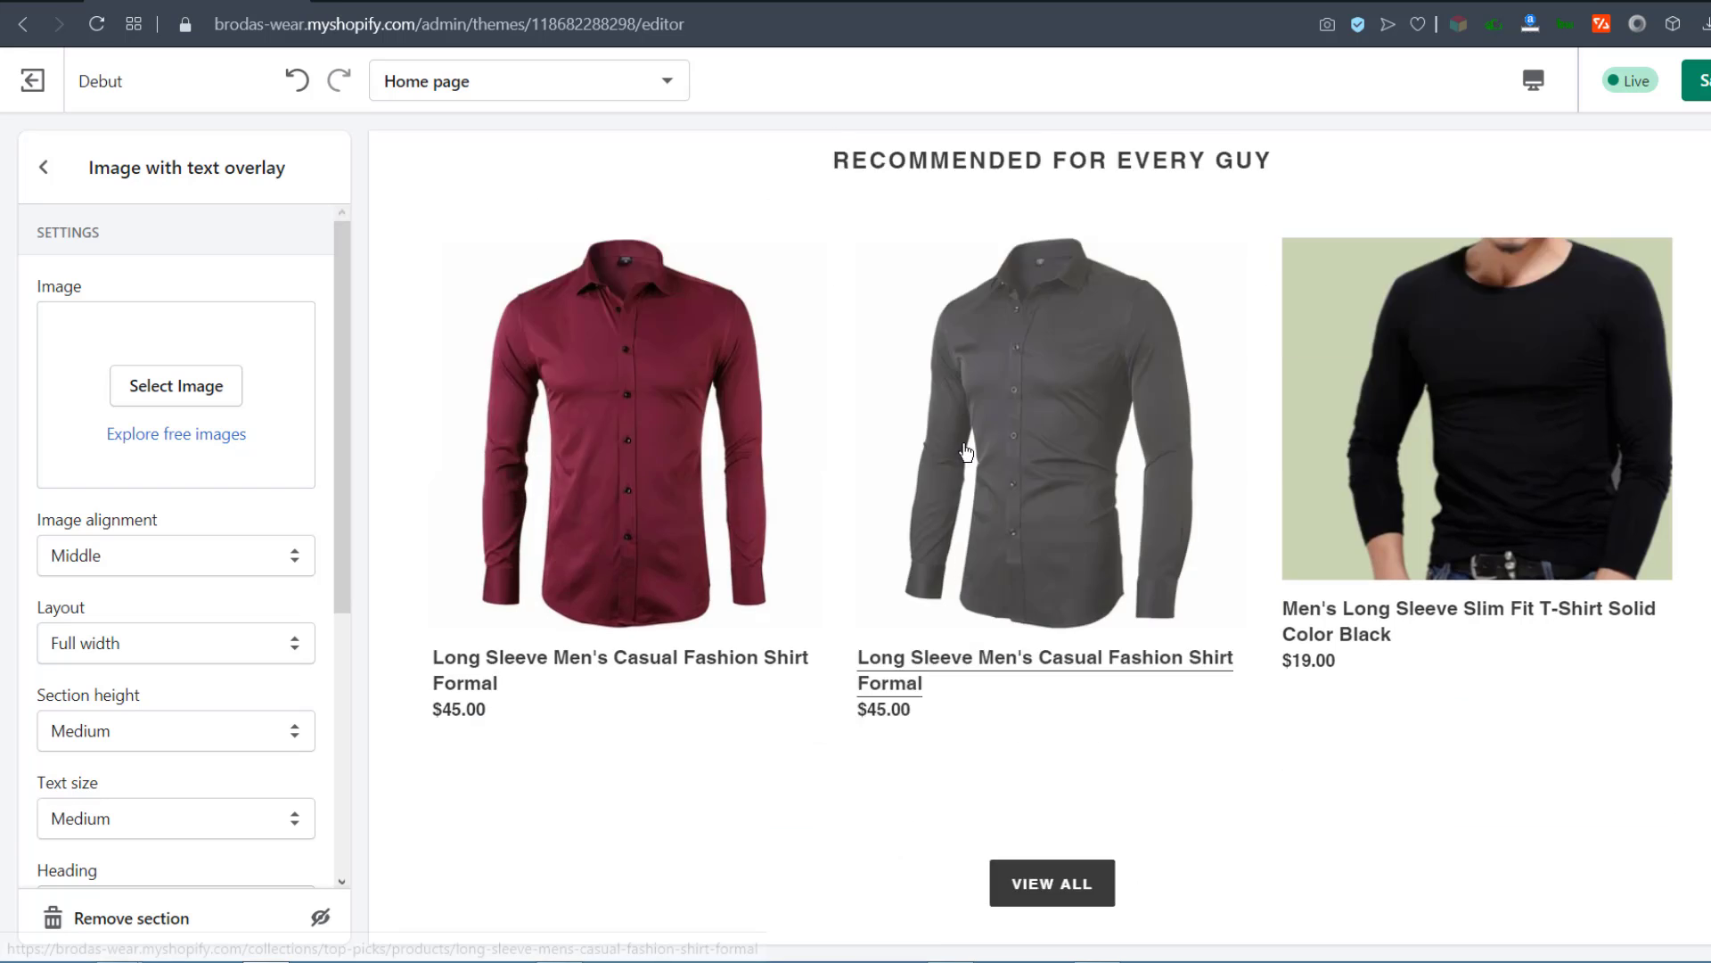
scroll(966, 433, up, 12)
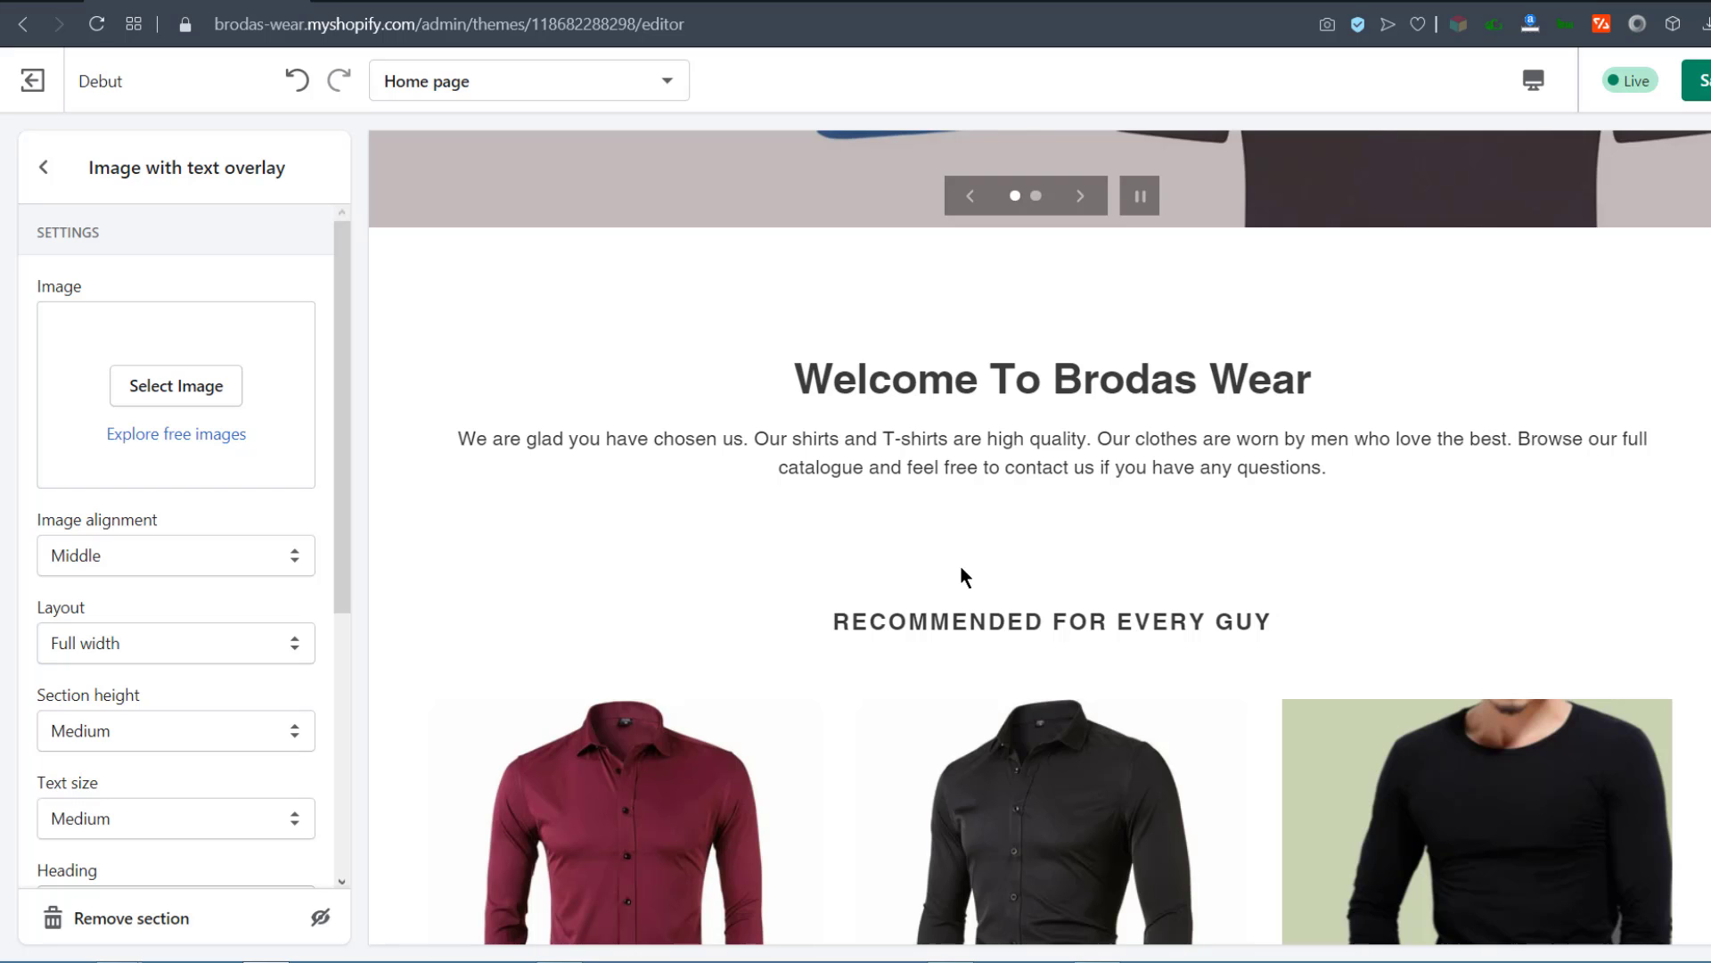
scroll(993, 581, down, 10)
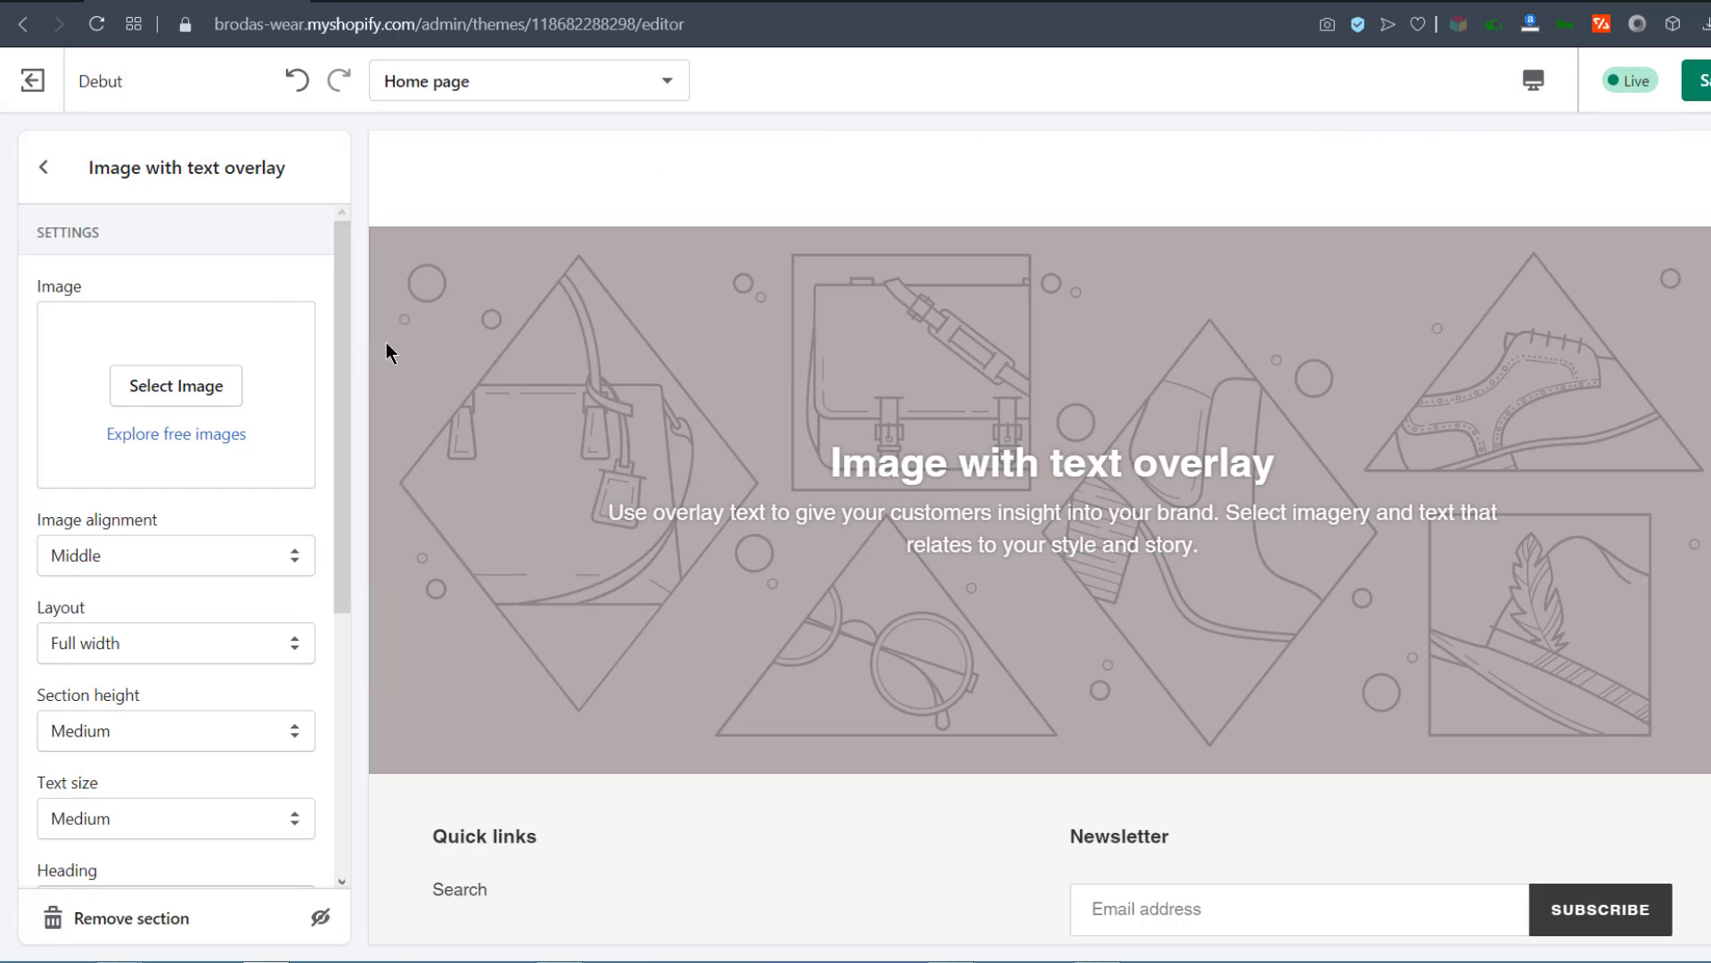
click(153, 392)
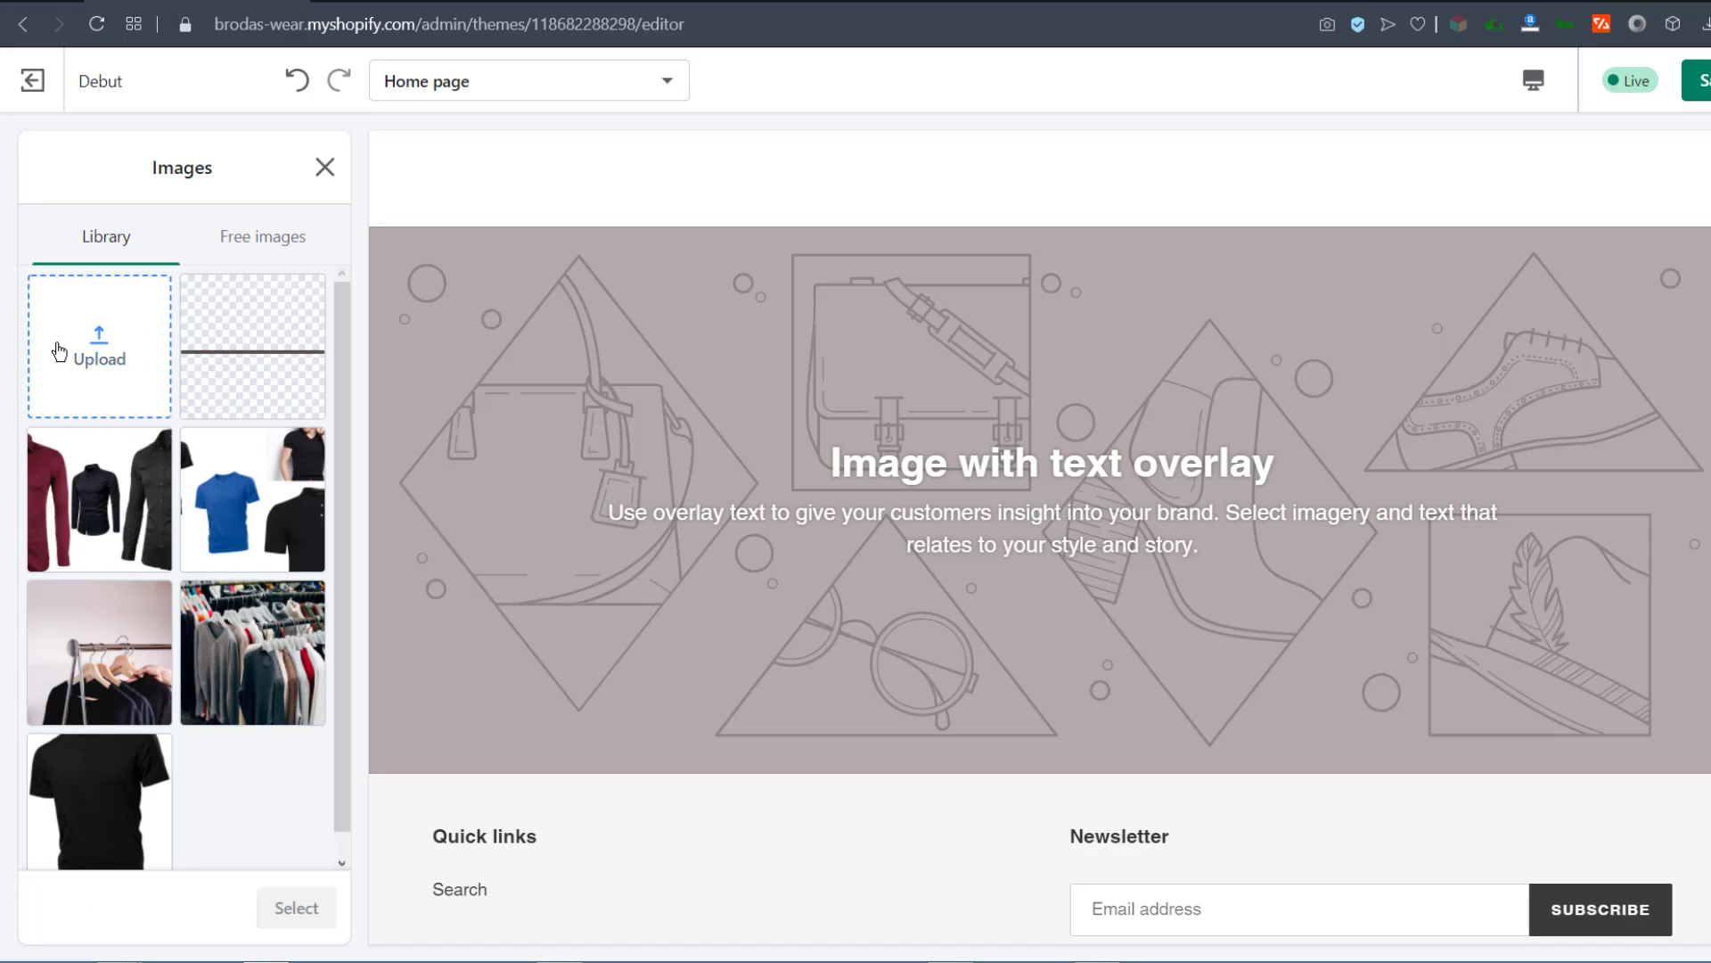
click(137, 343)
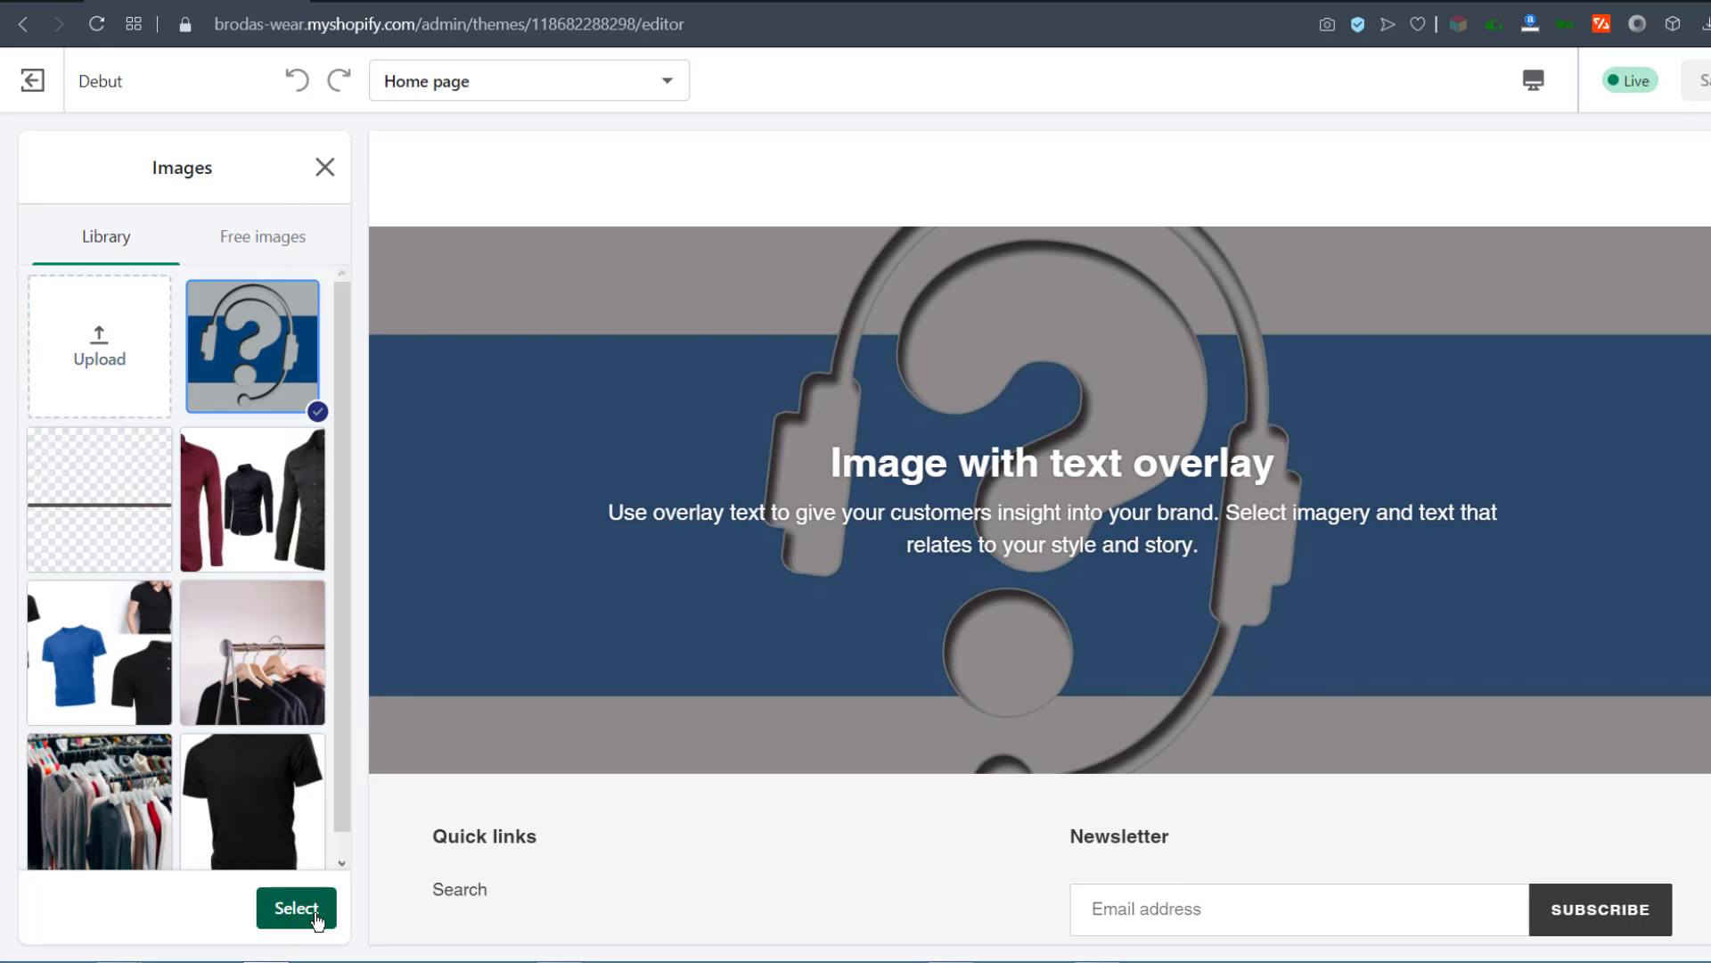
click(296, 908)
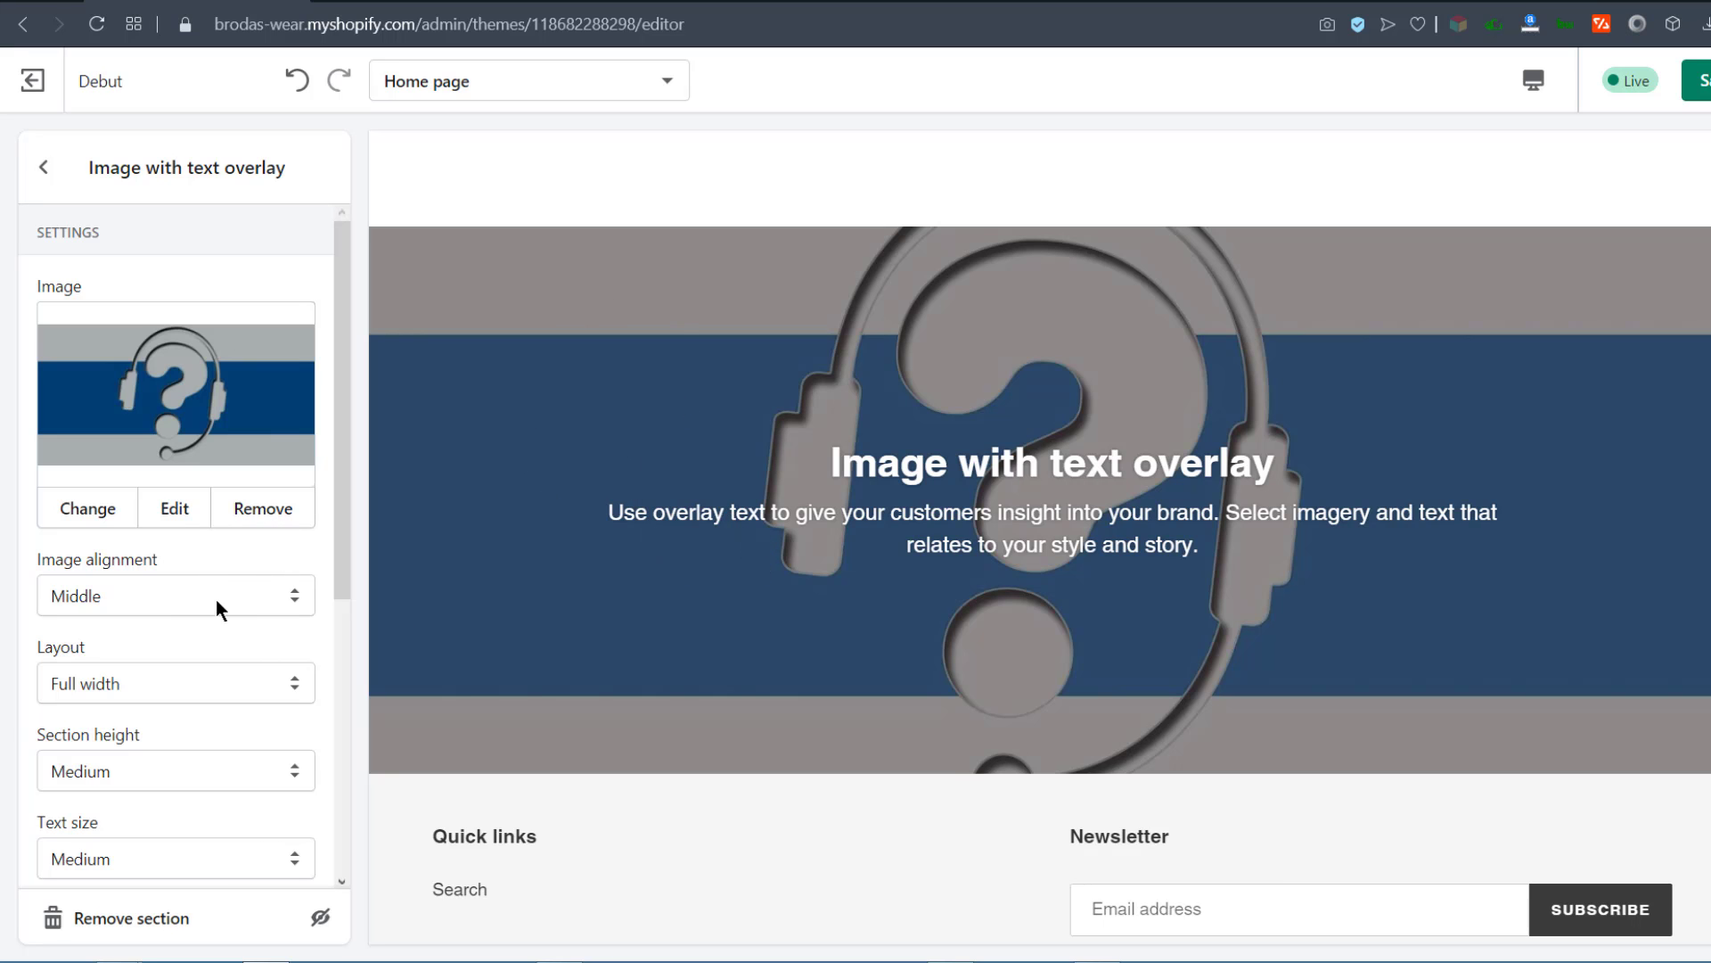
click(175, 508)
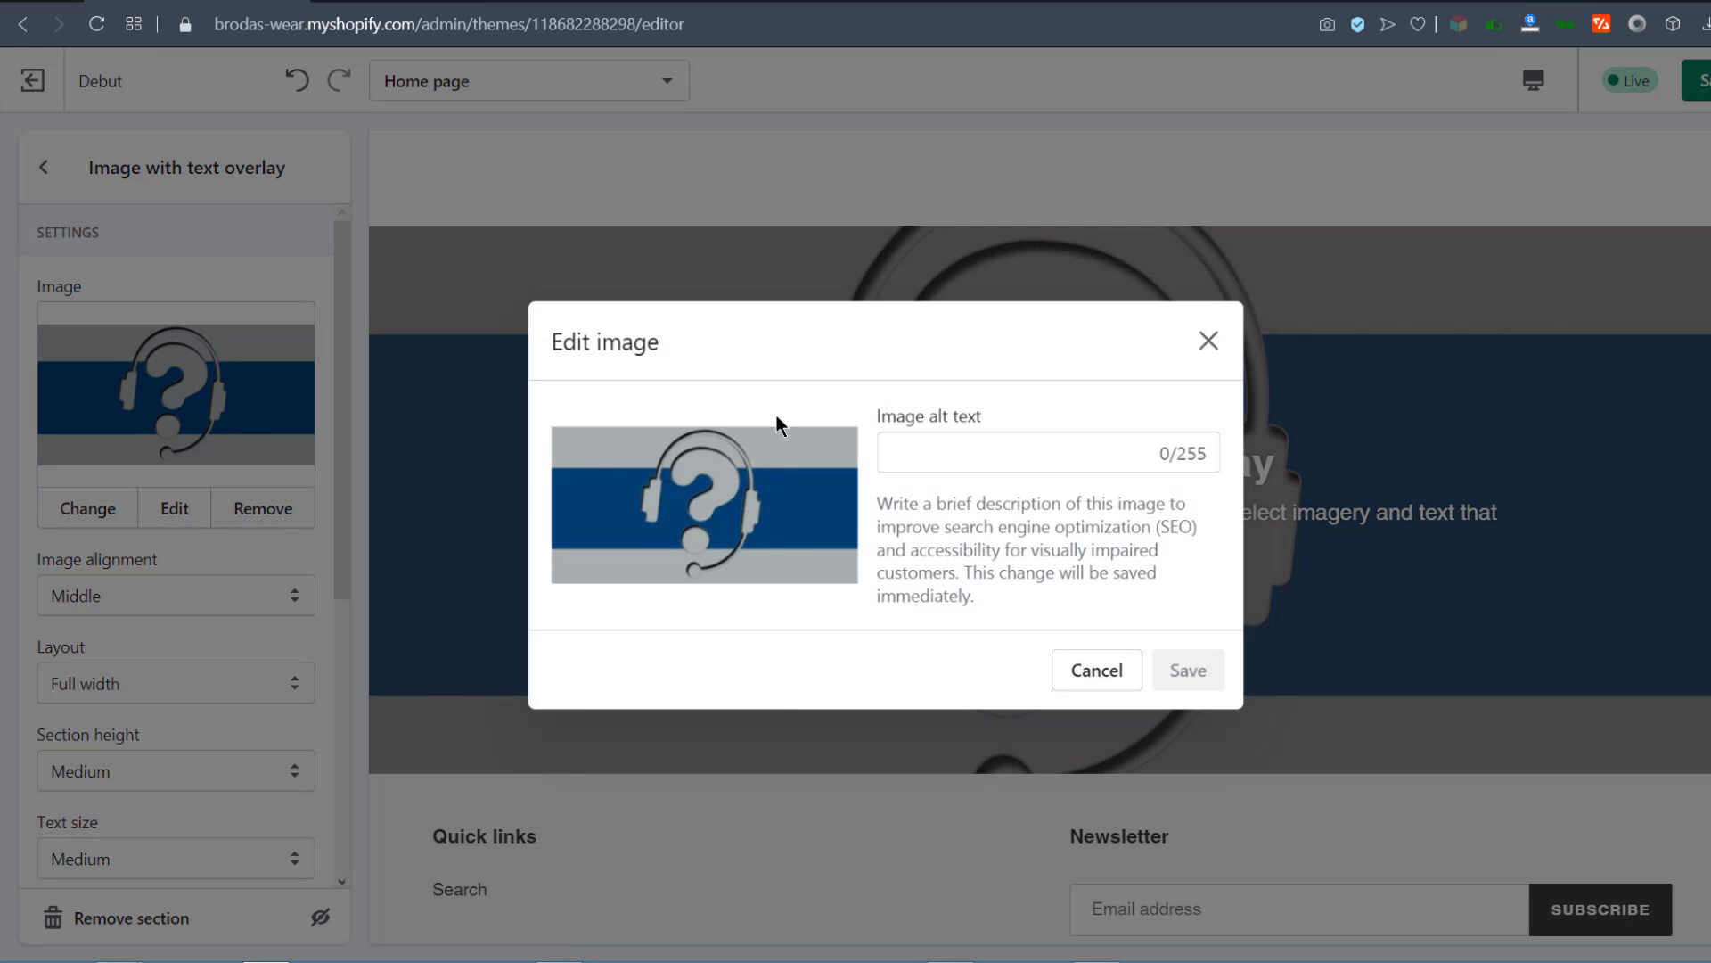
click(909, 450)
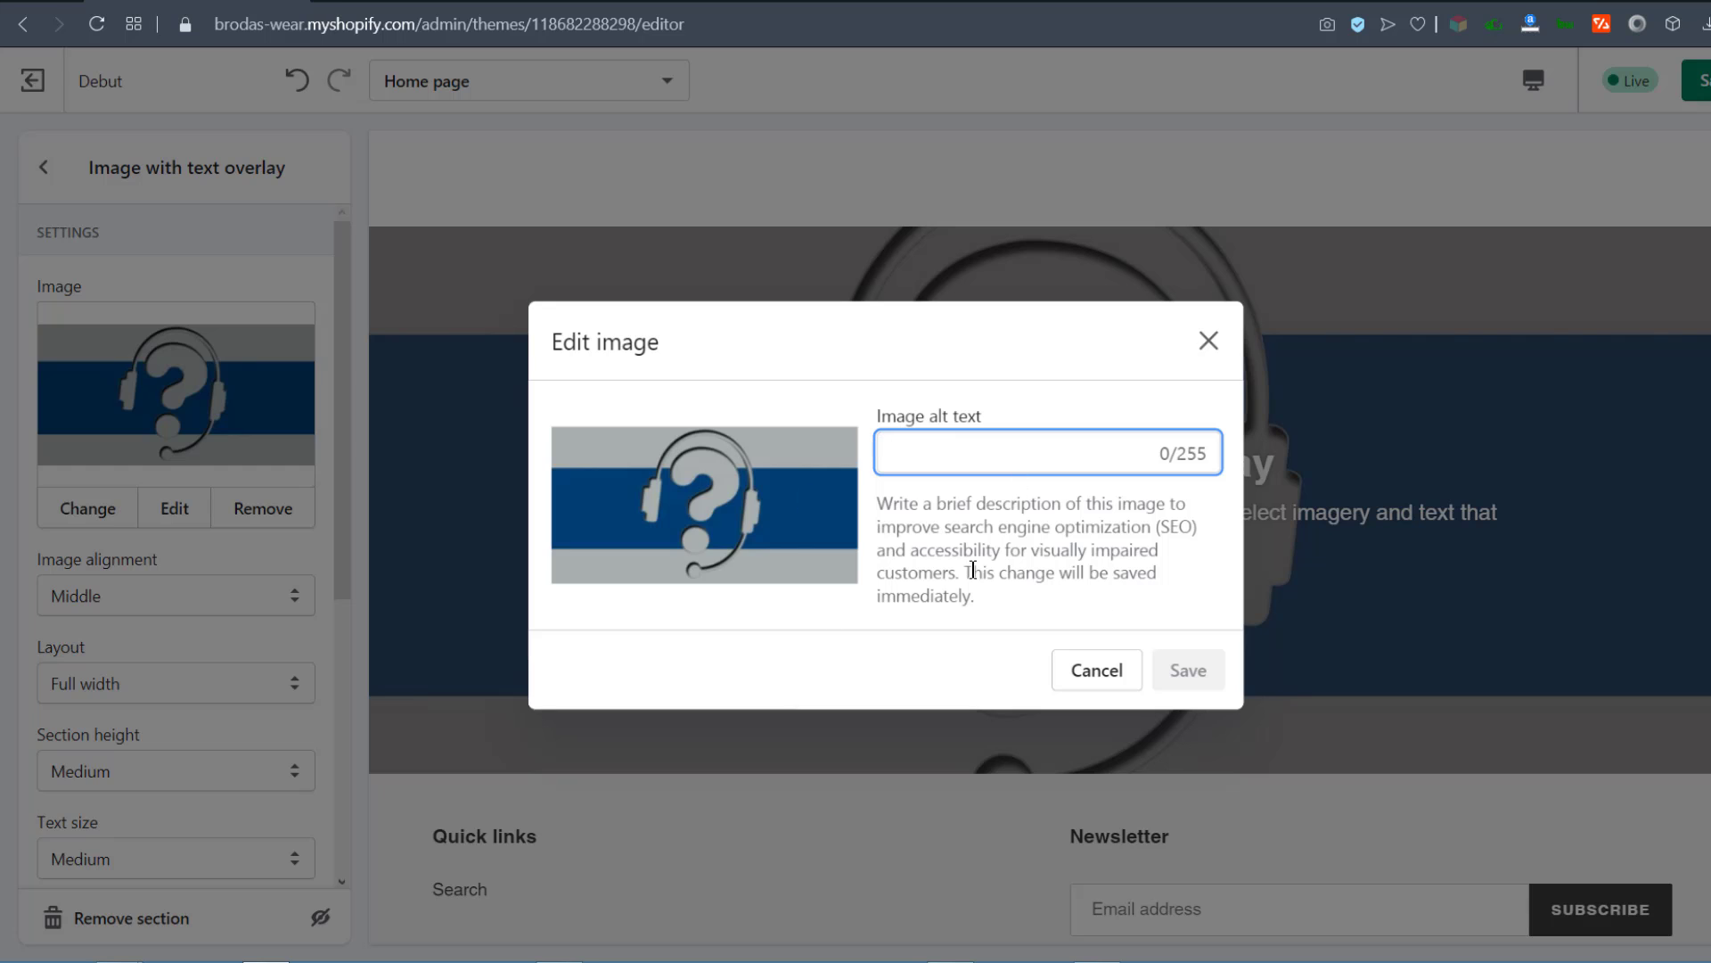
click(1208, 342)
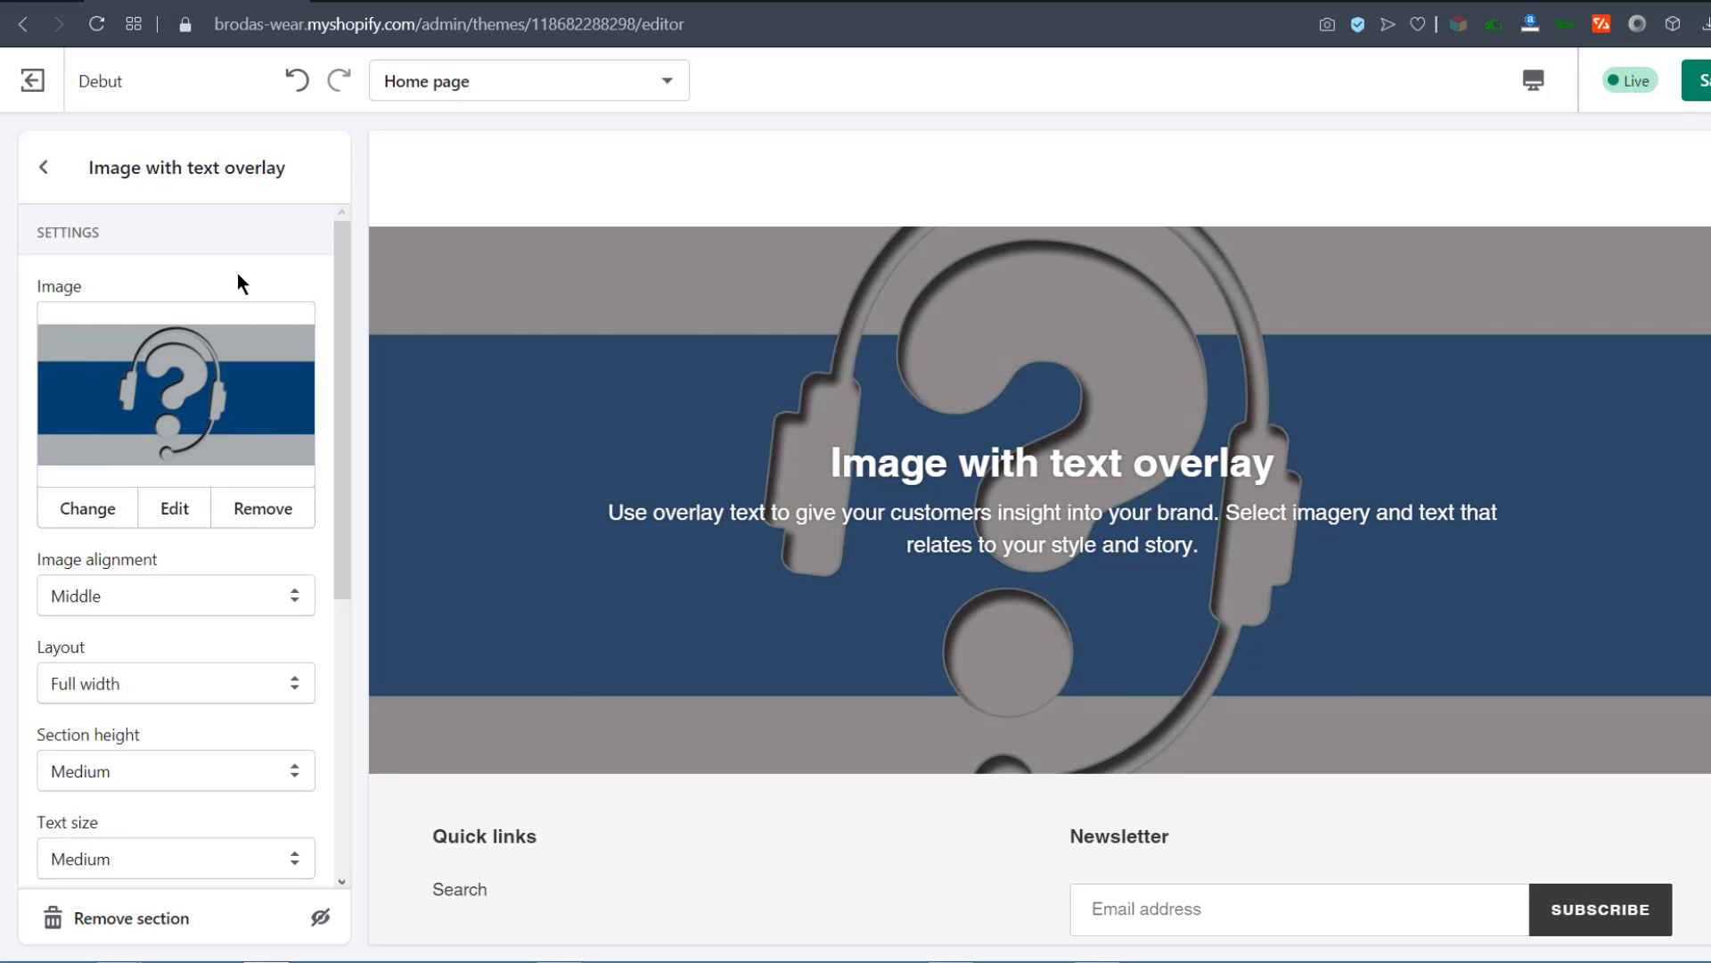
Step: Clear the placeholder text and heading of the image with text overlay section
scroll(157, 596, down, 5)
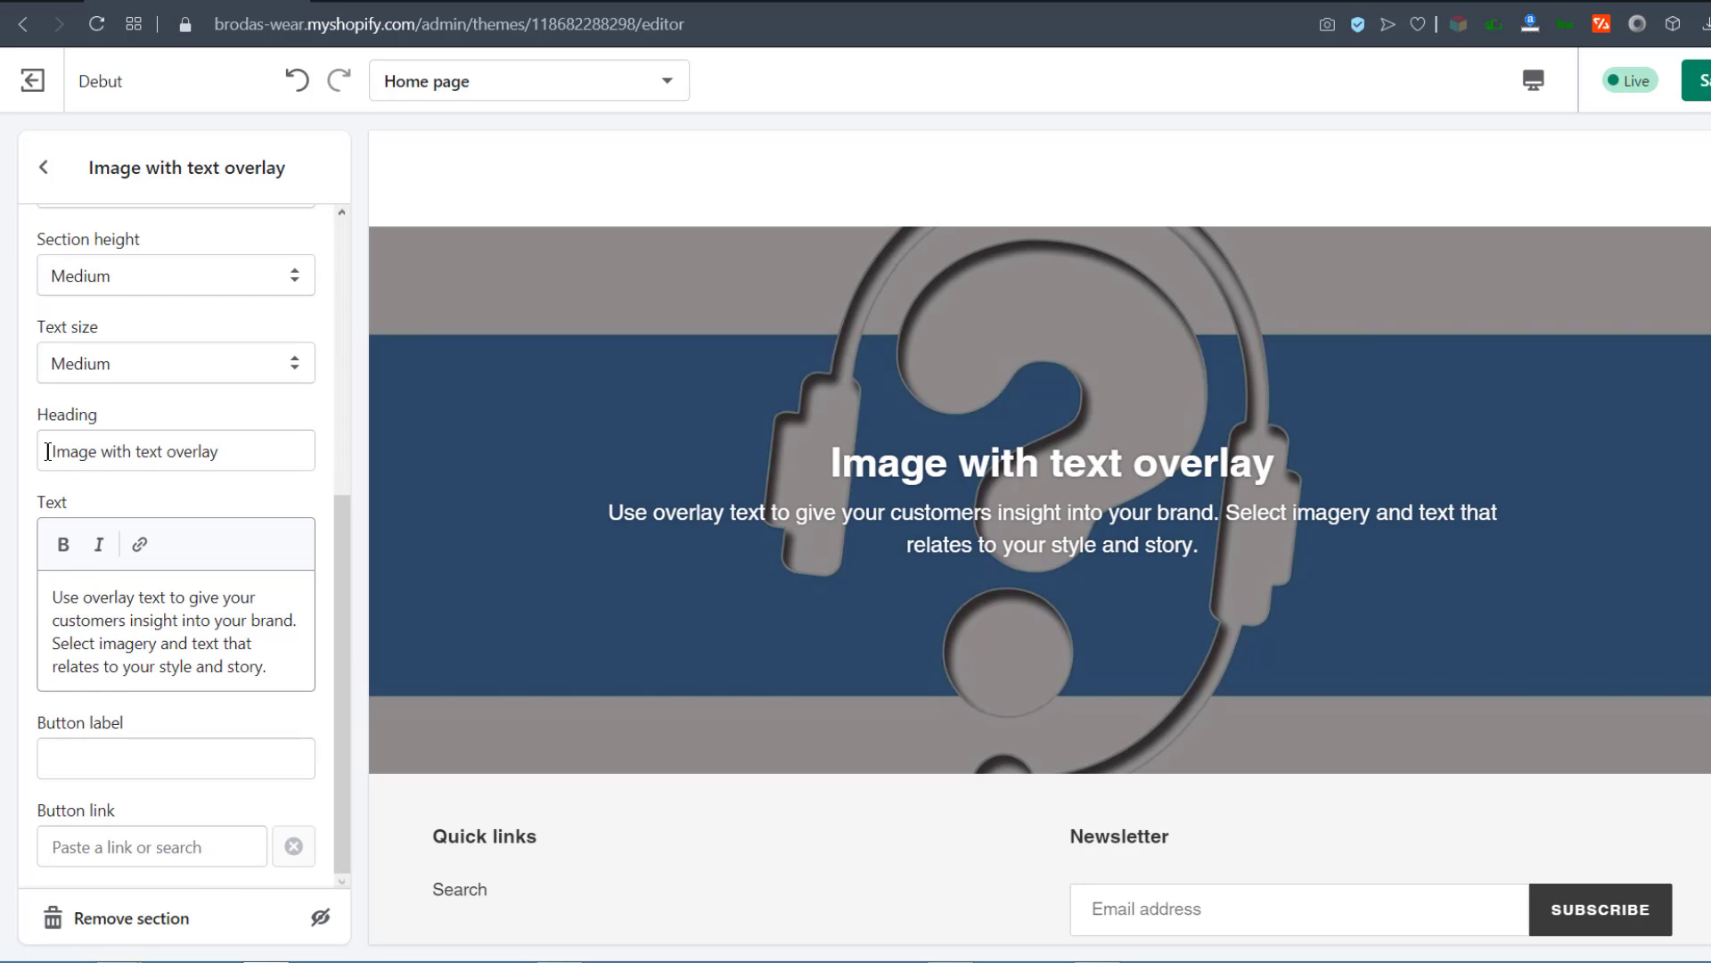
drag(52, 596, 286, 685)
key(BackSpace)
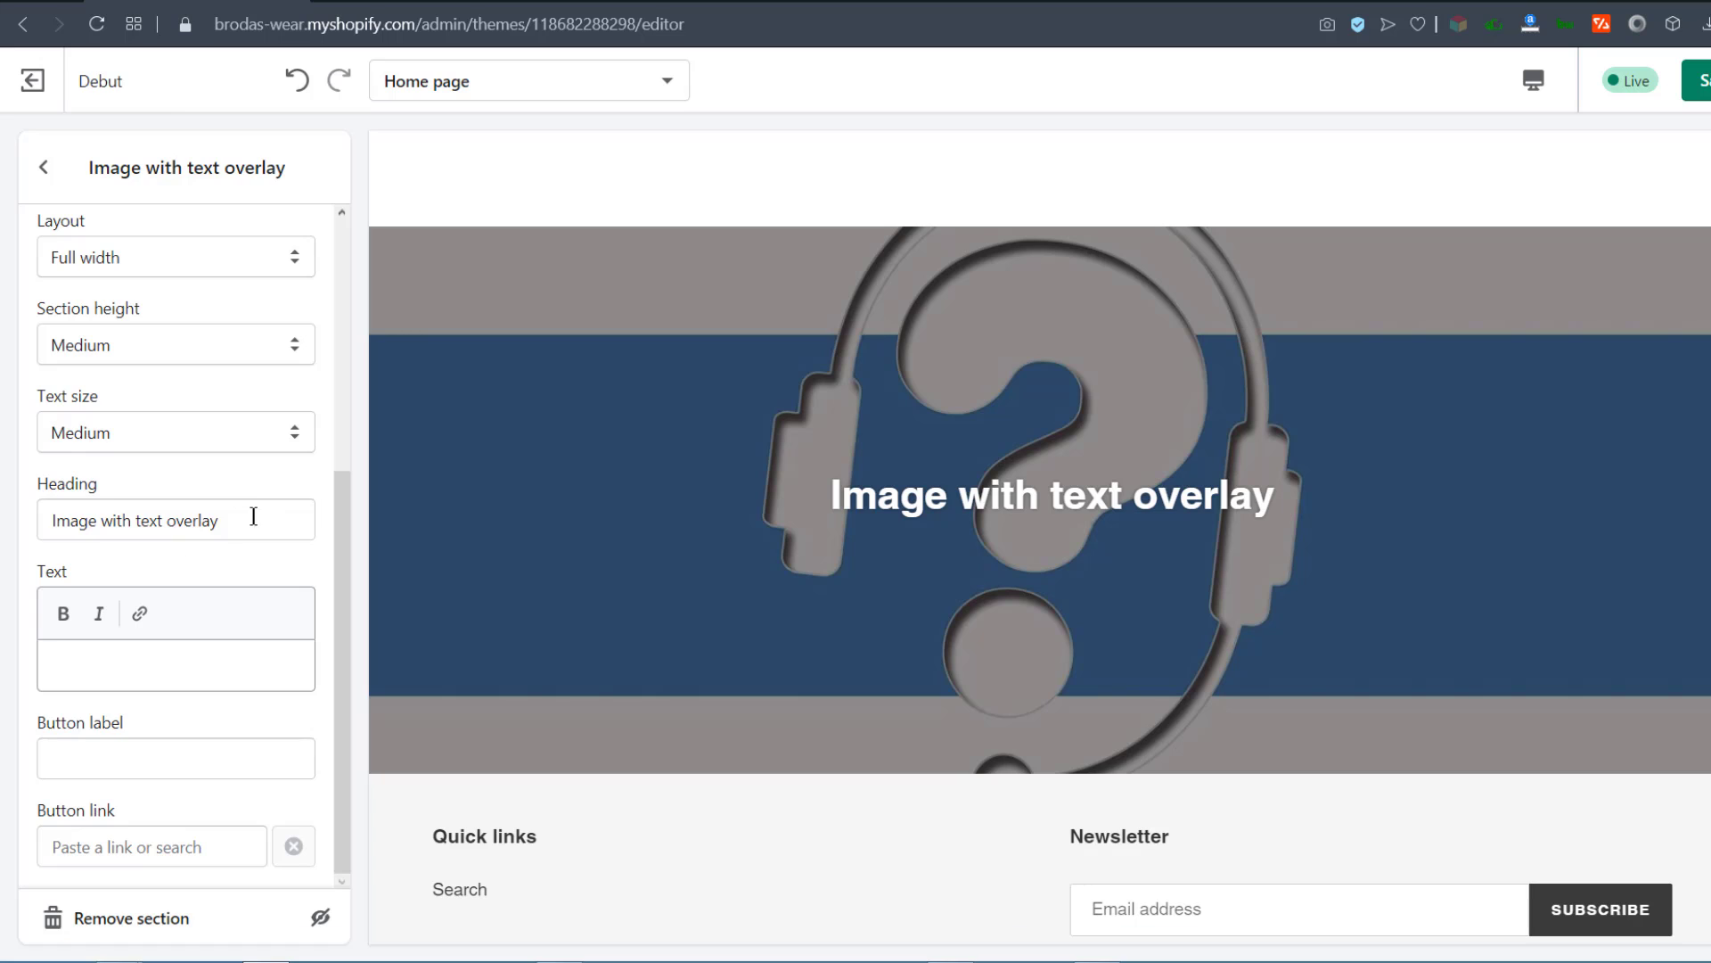
drag(255, 519, 0, 532)
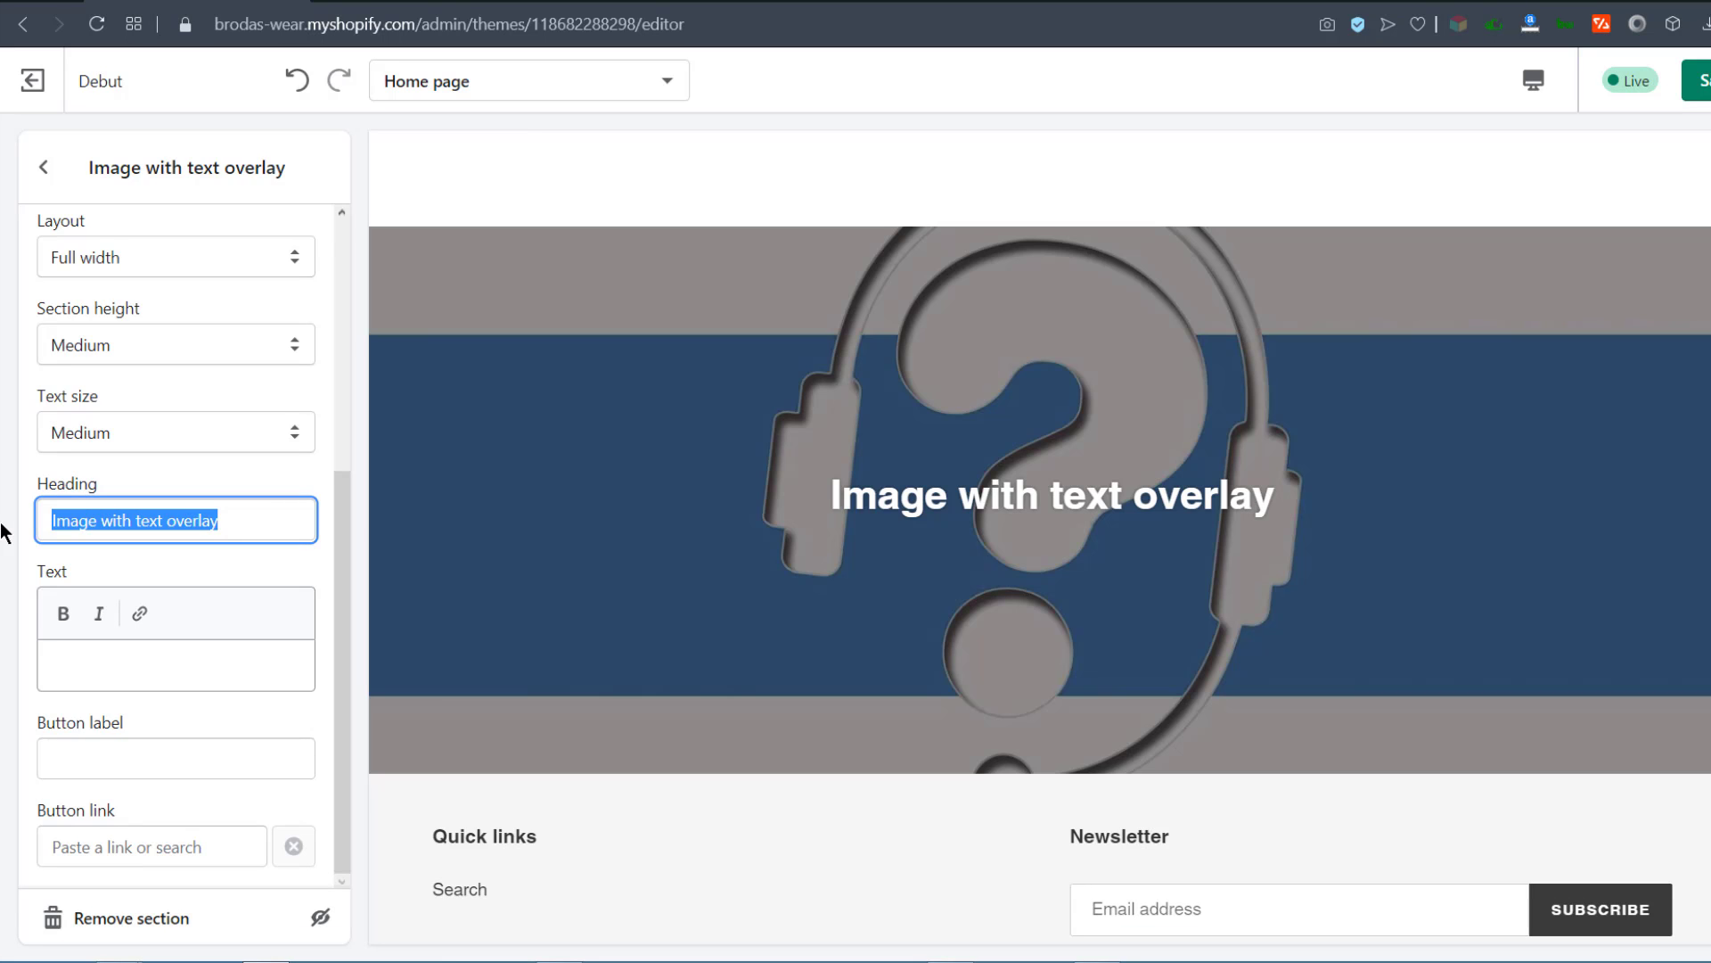
key(BackSpace)
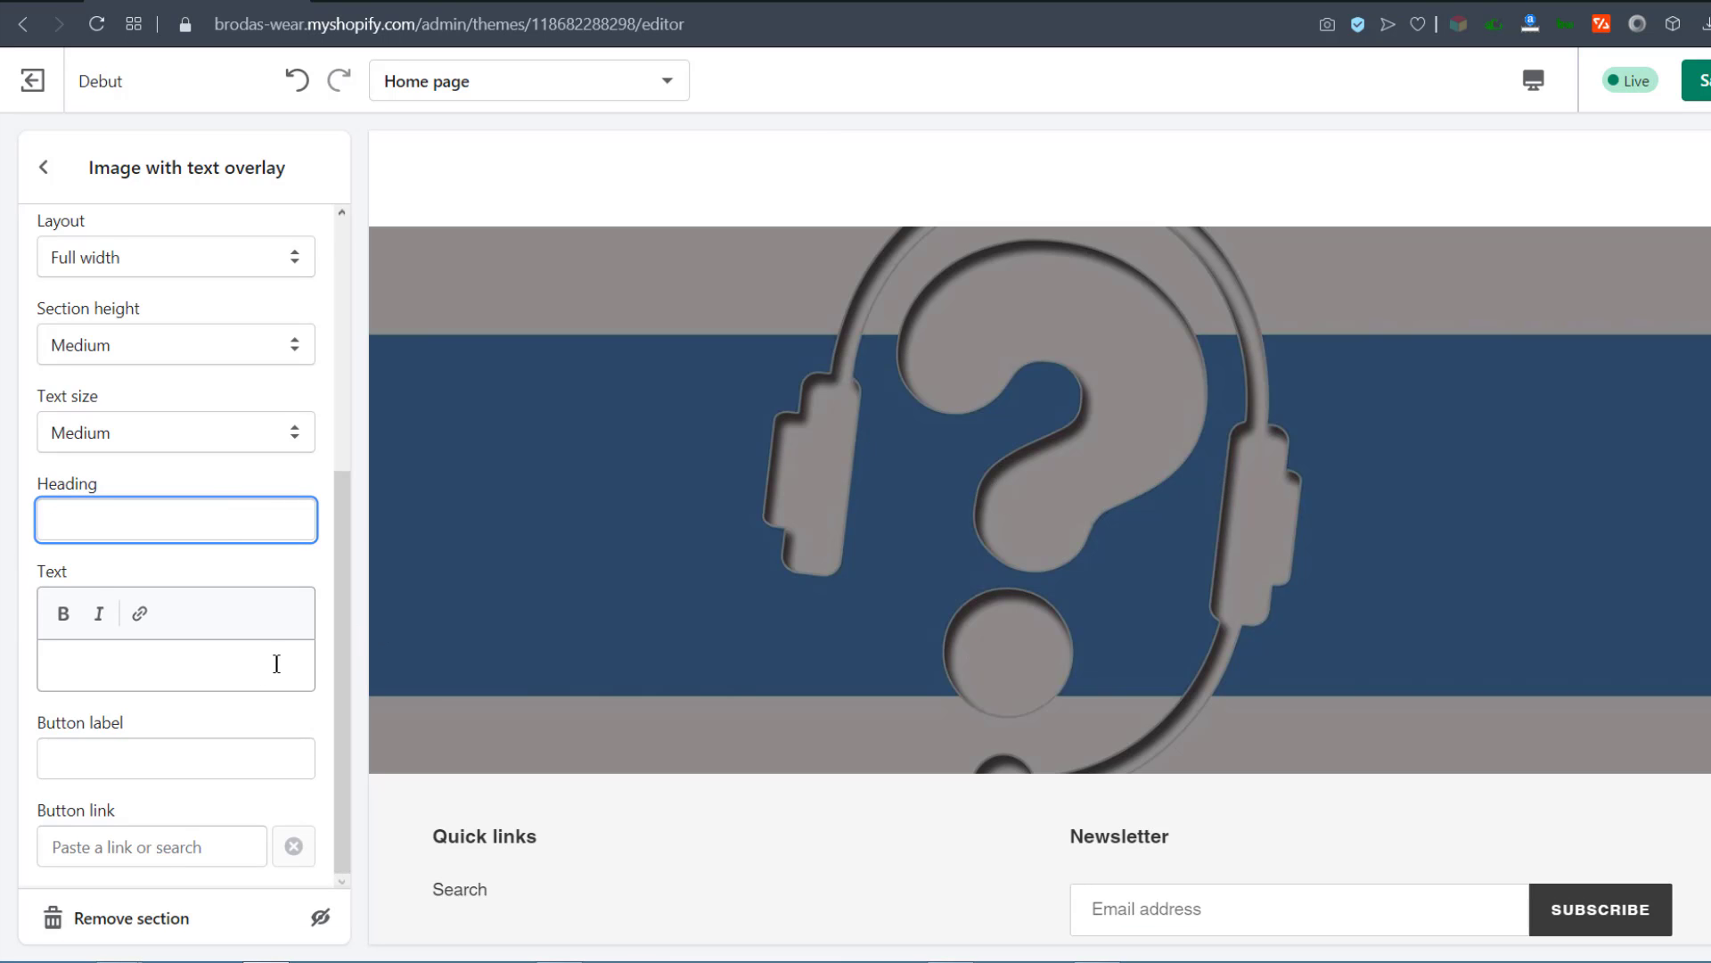
Step: Label the overlay section's button "Contact Support" and link it to the Black Polo Ralph Lauren T-shirt product
click(104, 845)
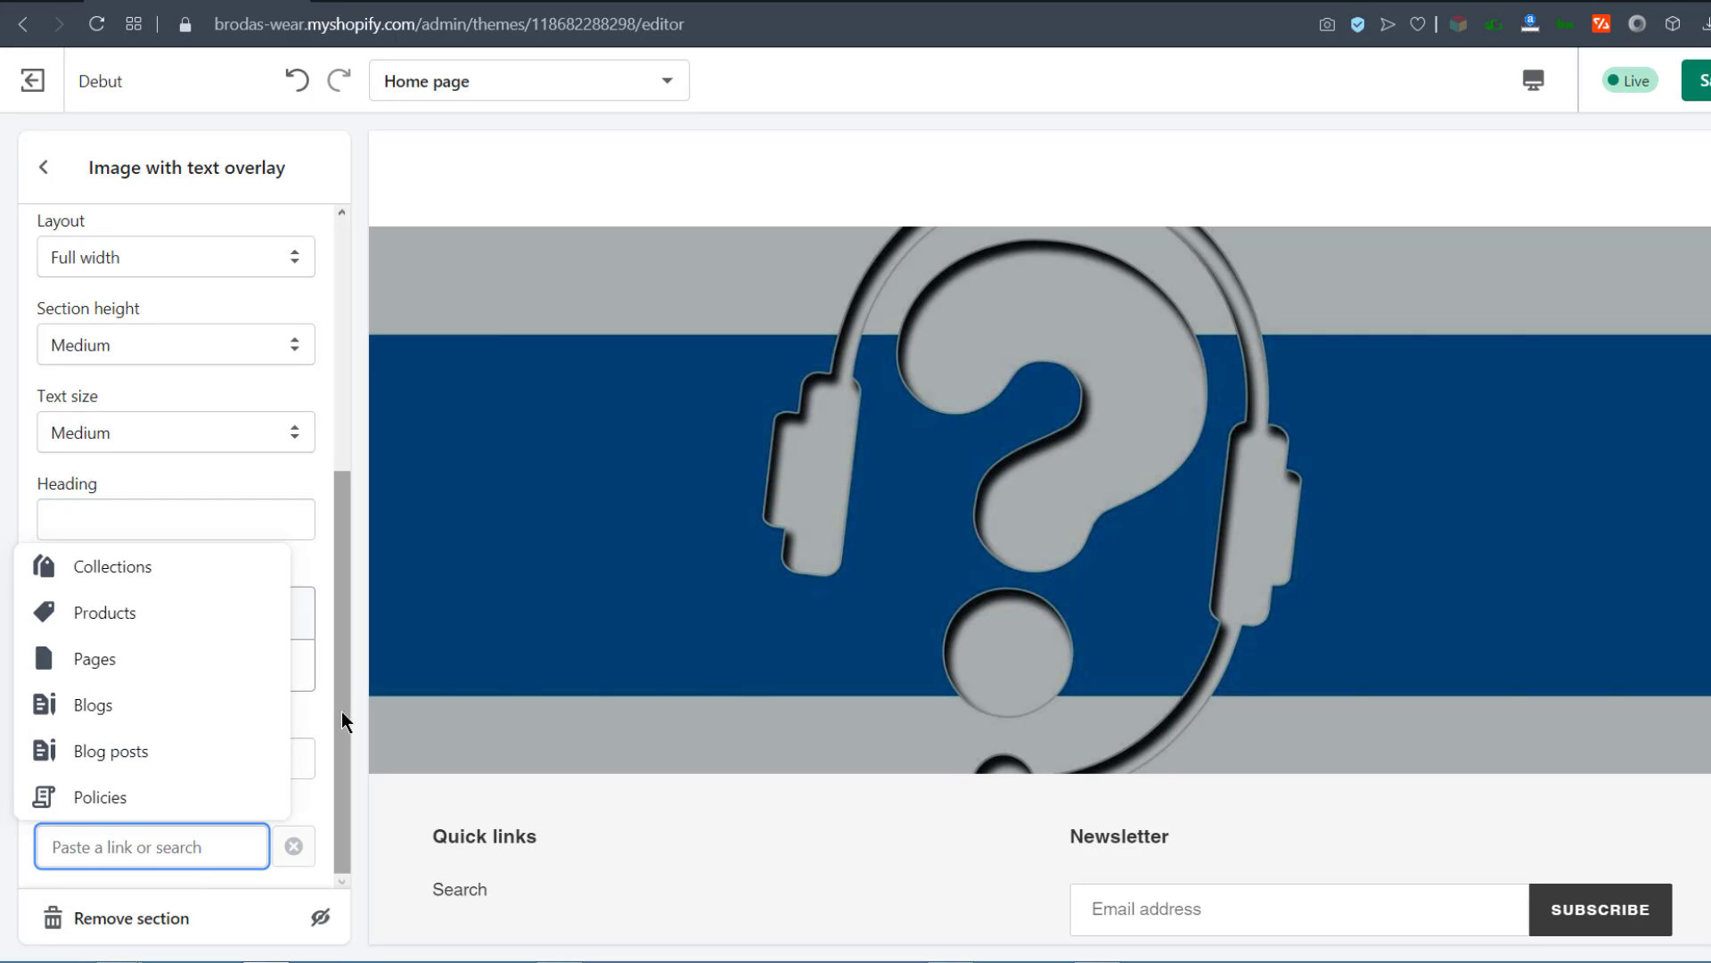
click(765, 603)
click(55, 761)
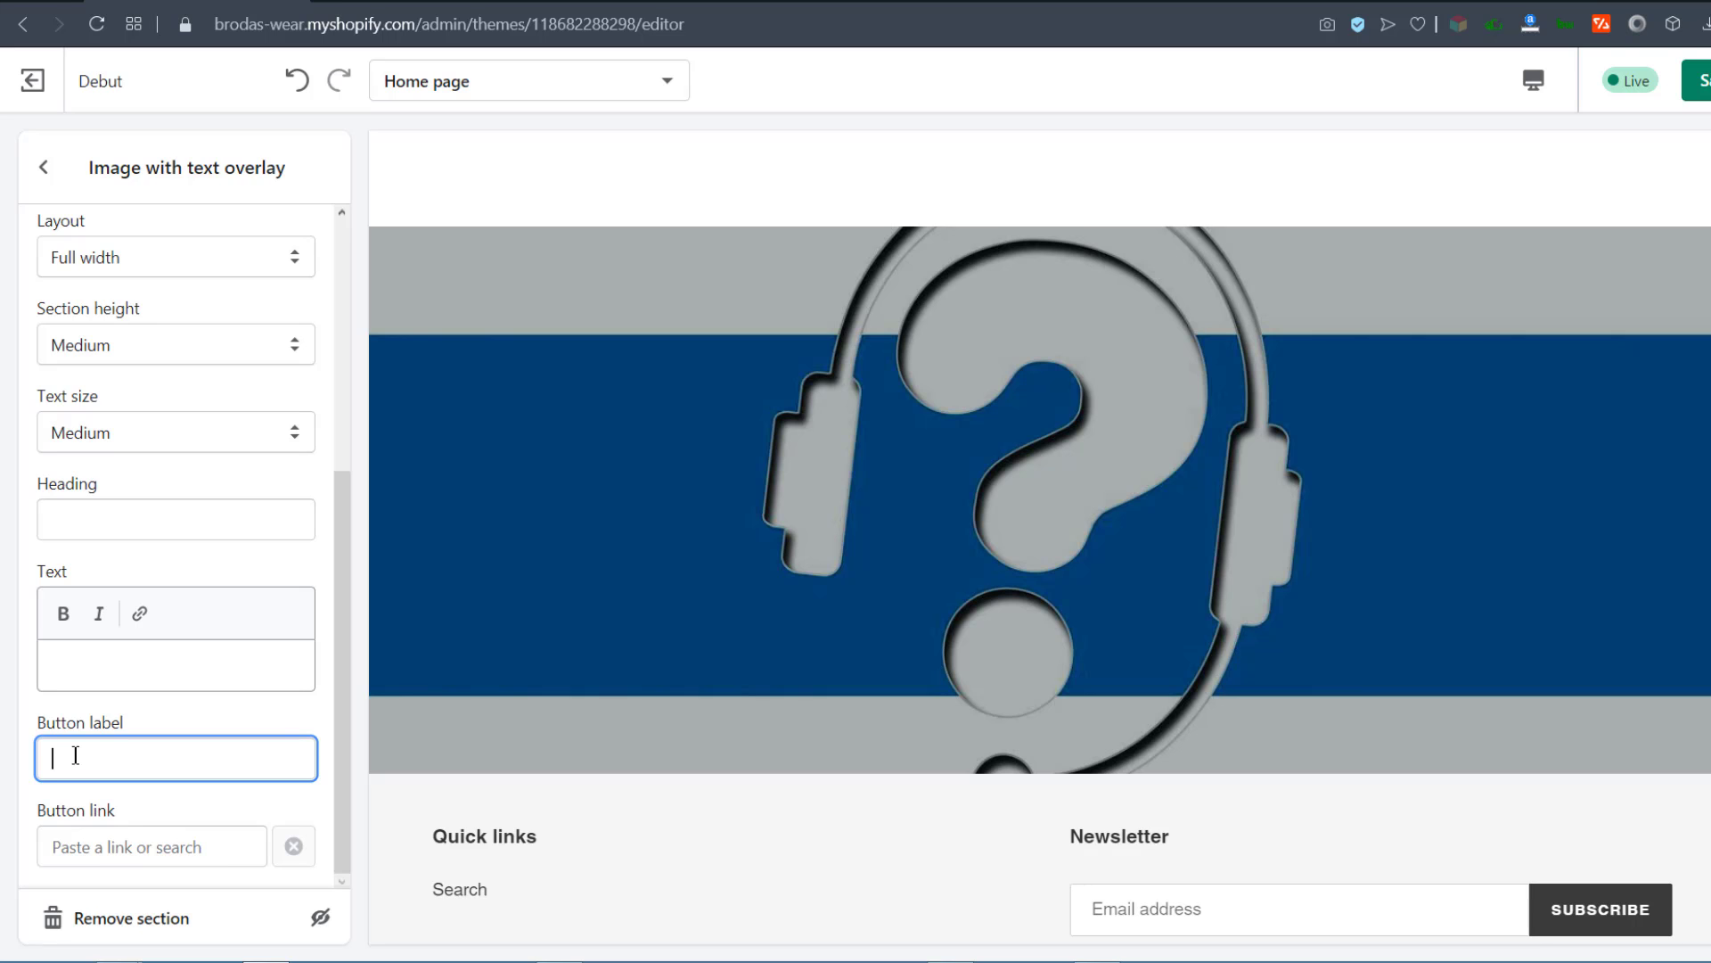
text(Contact Support)
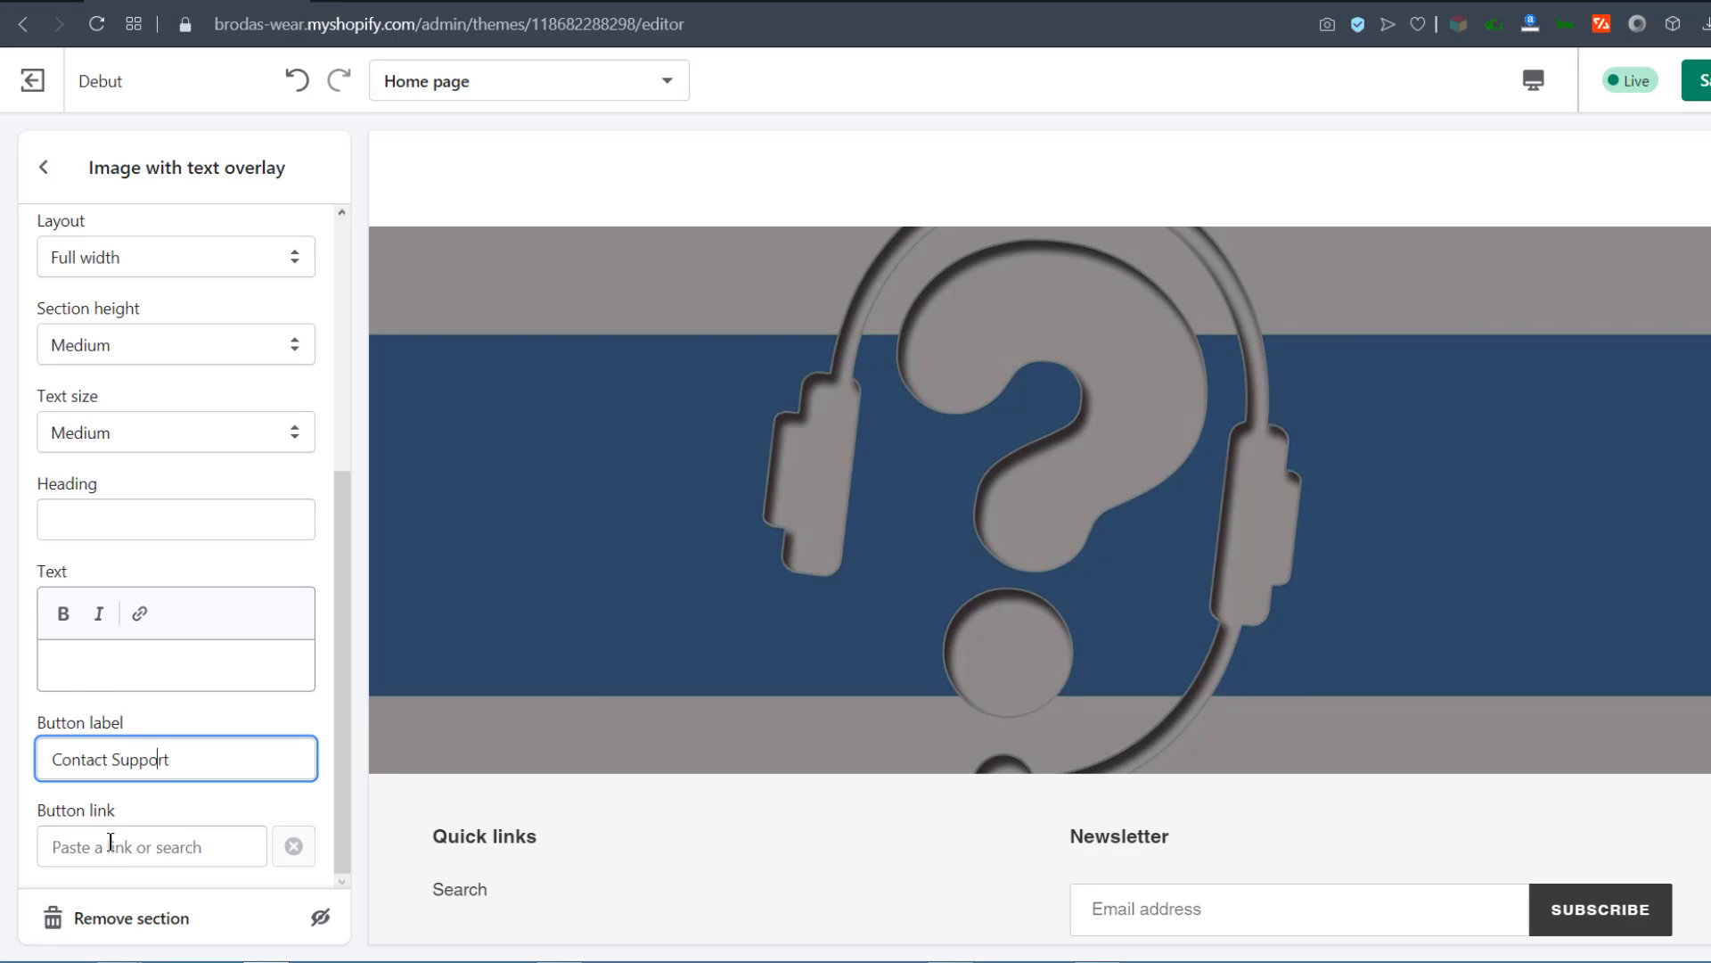
click(100, 847)
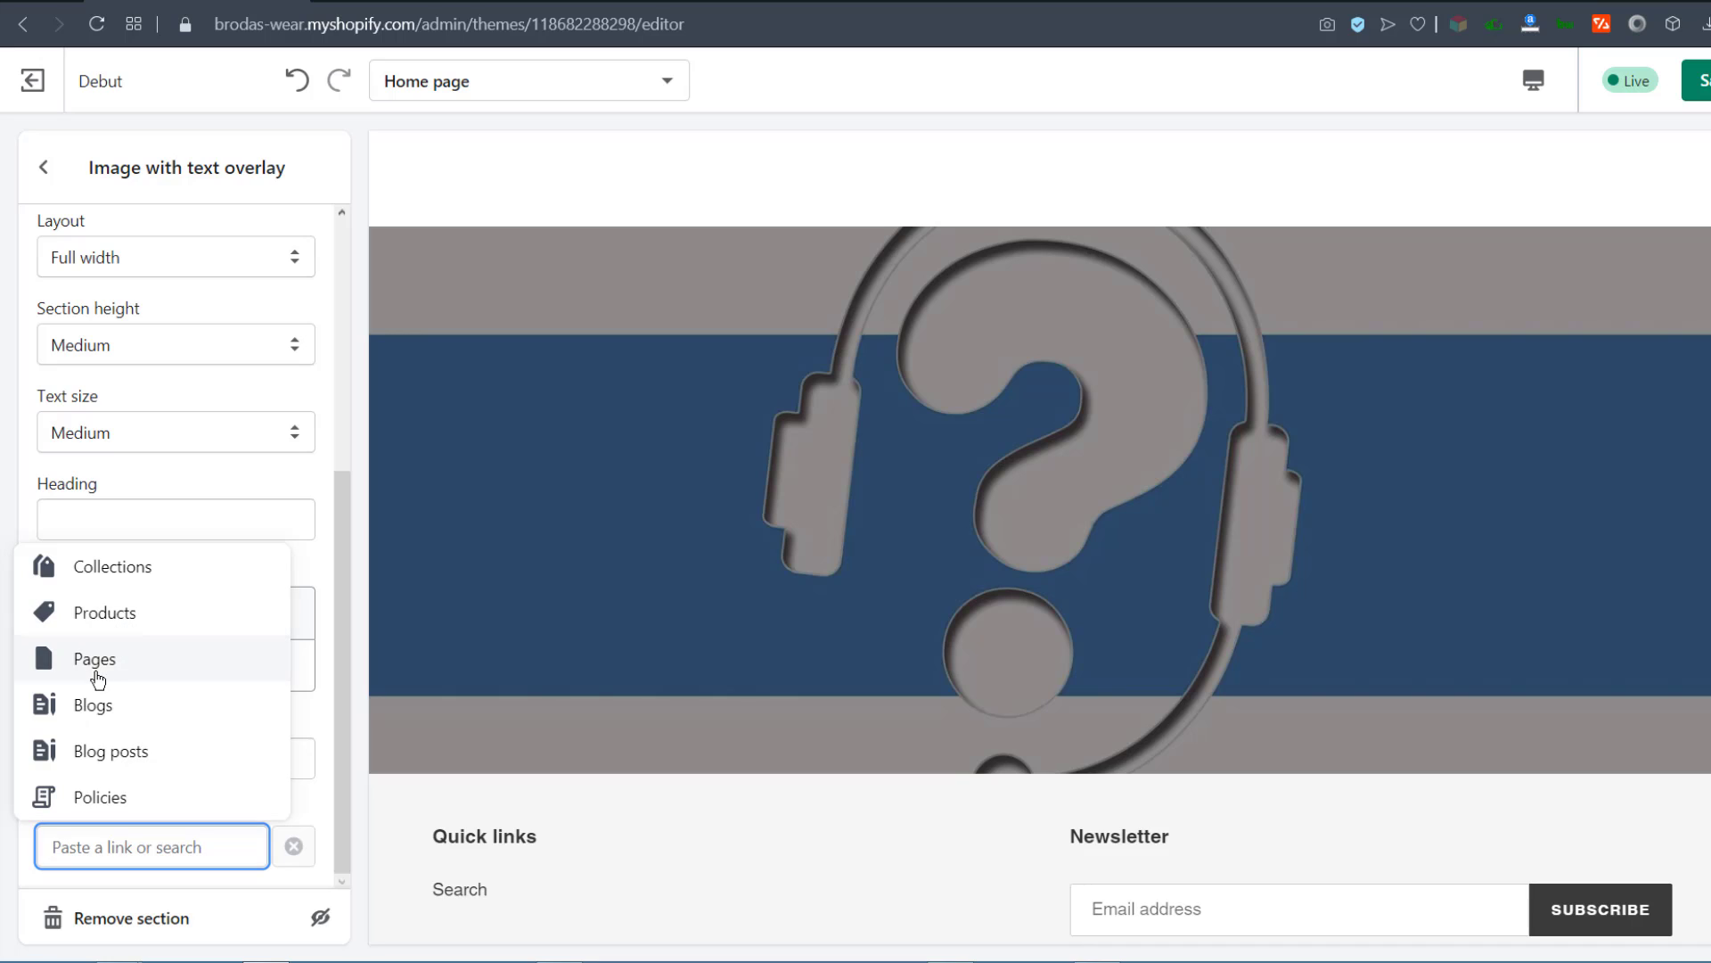
click(89, 615)
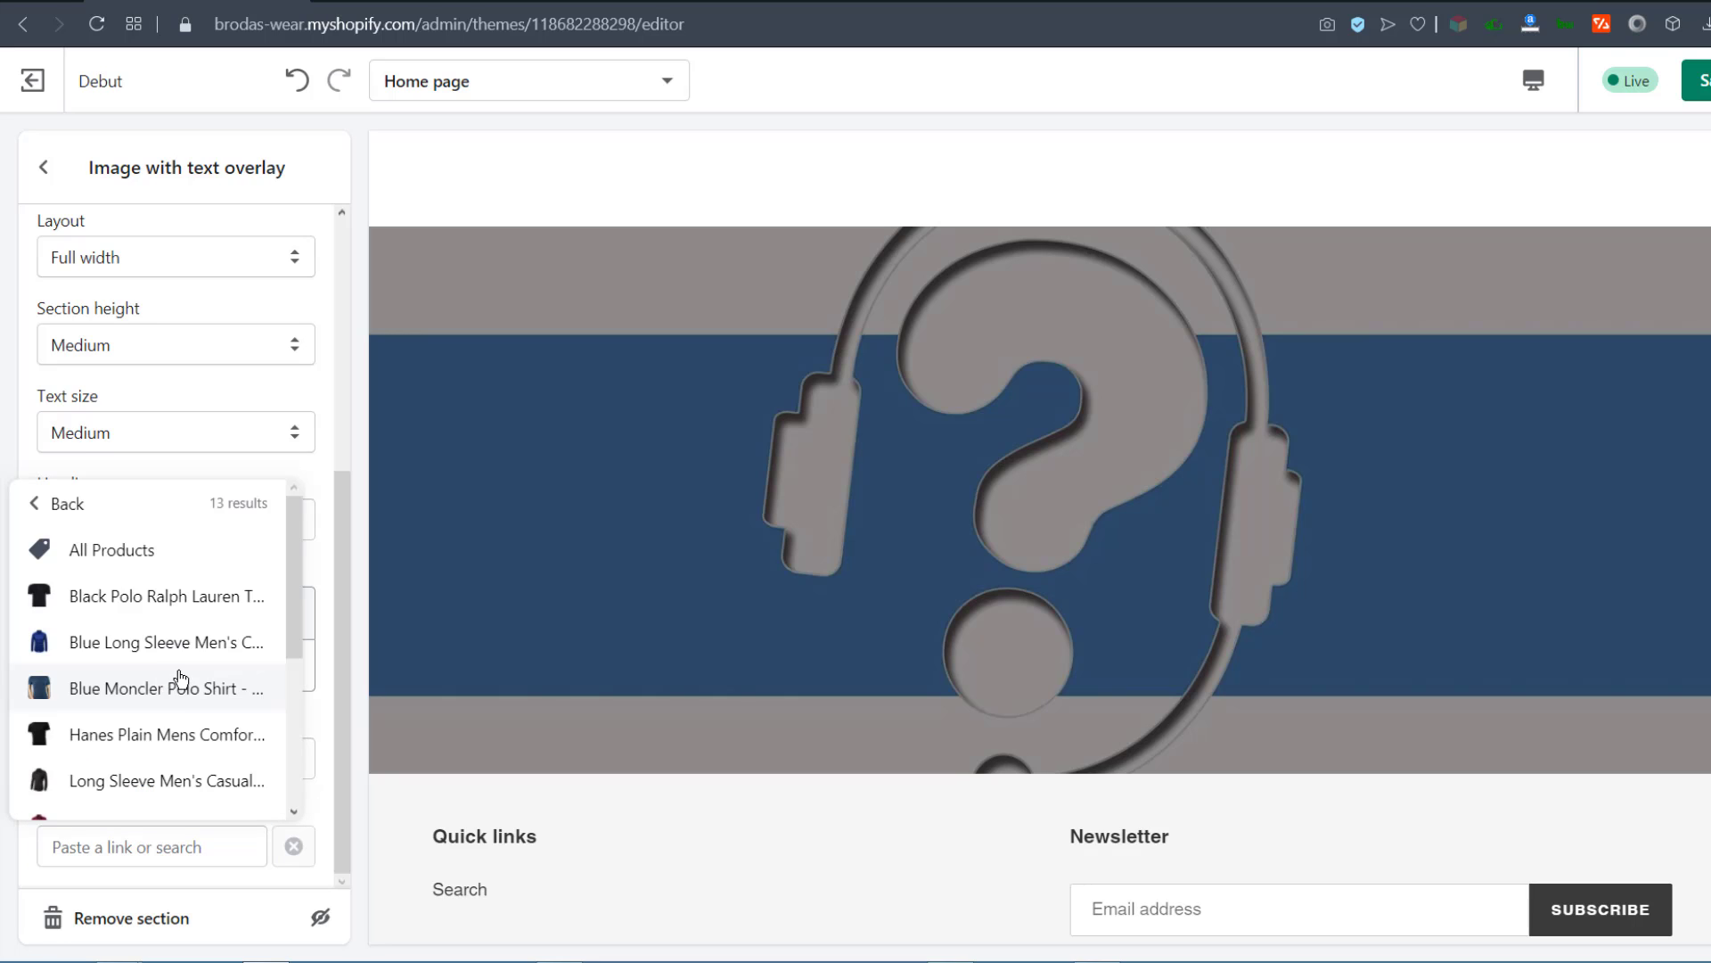
click(129, 596)
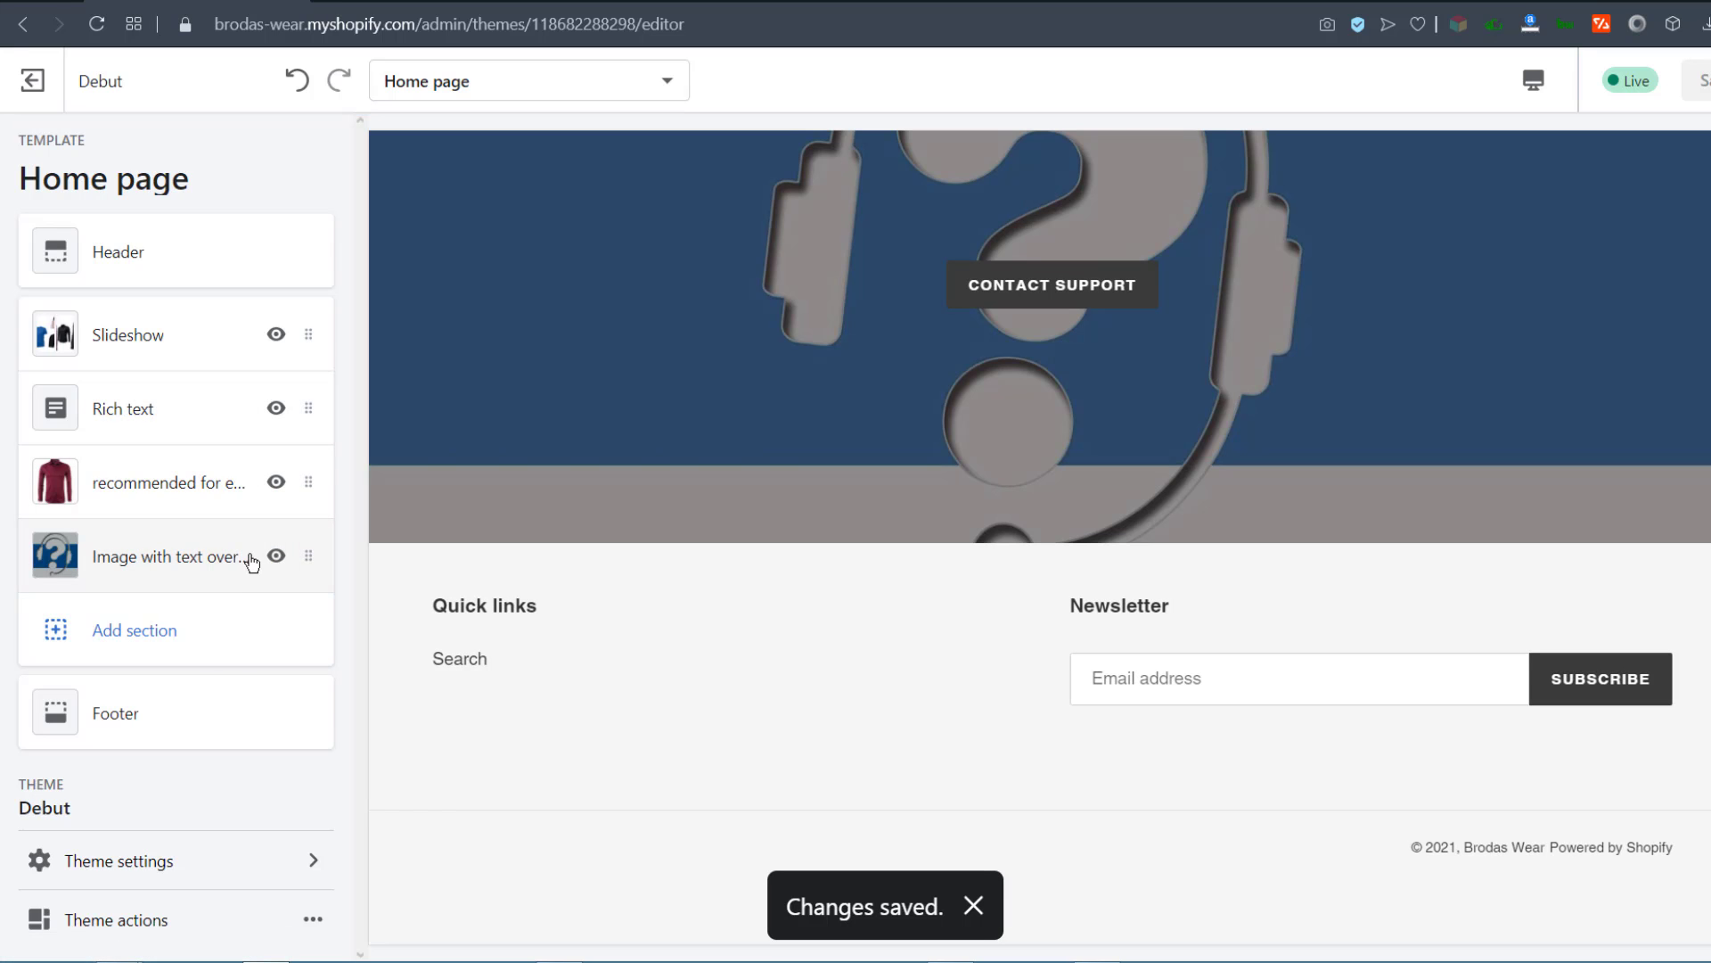
Step: Move the image with text overlay section above the recommended products section and save the theme
drag(309, 556, 318, 470)
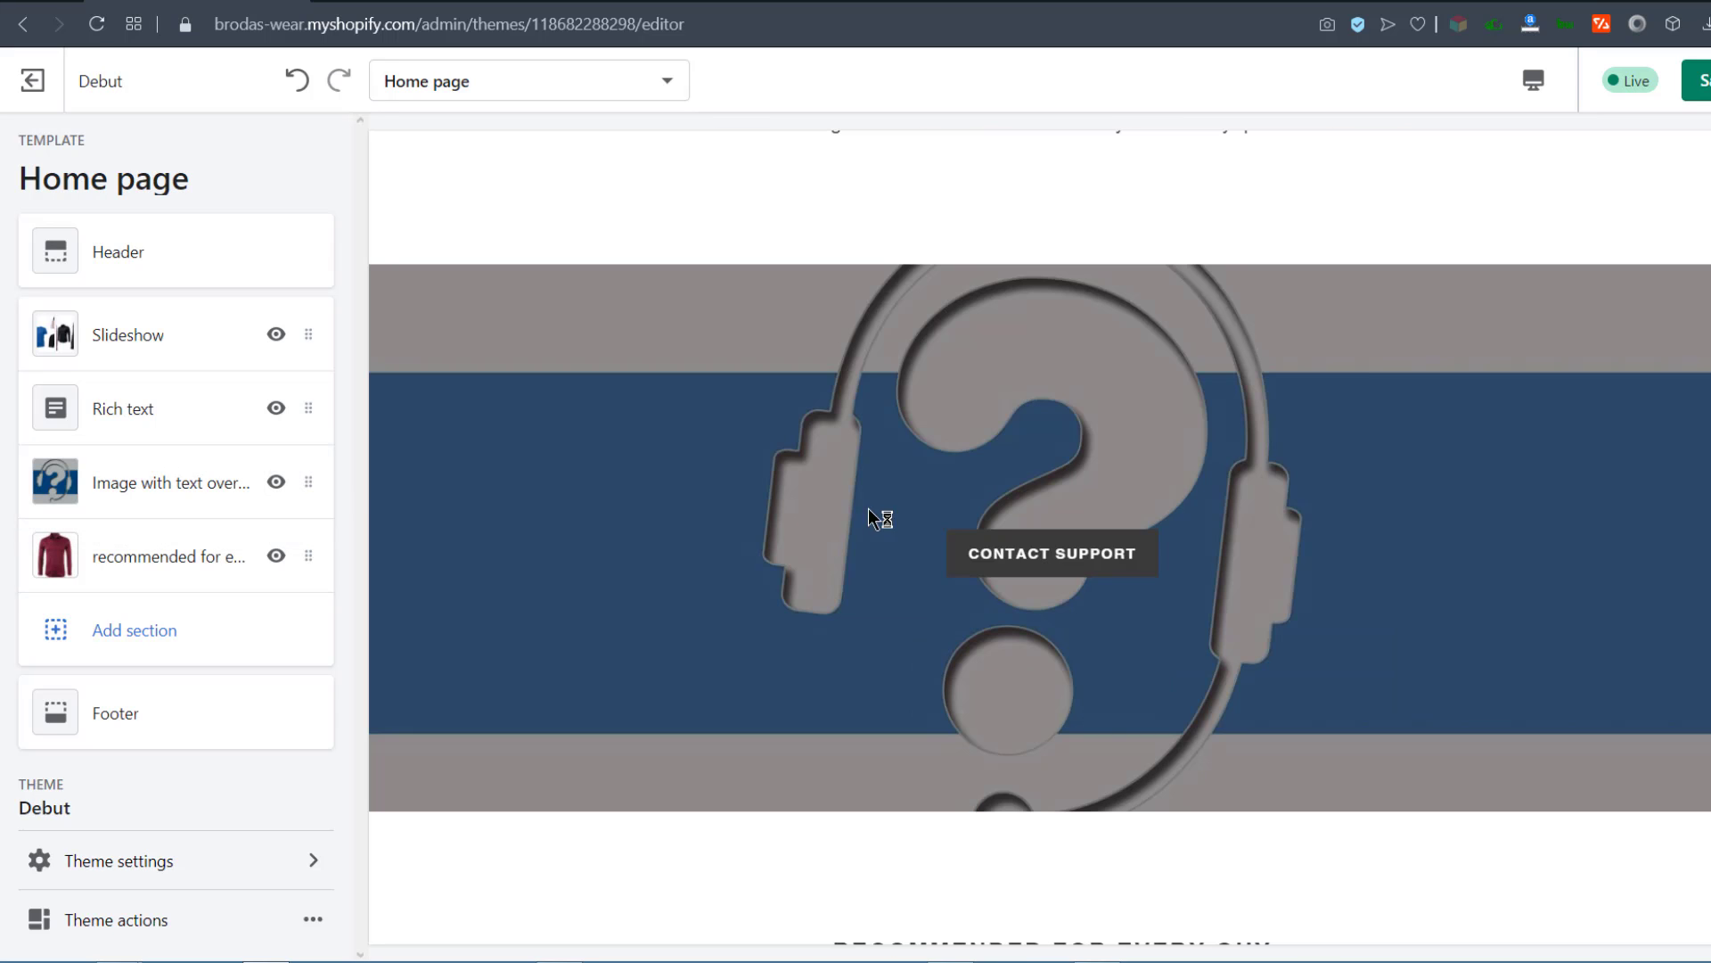
click(1703, 78)
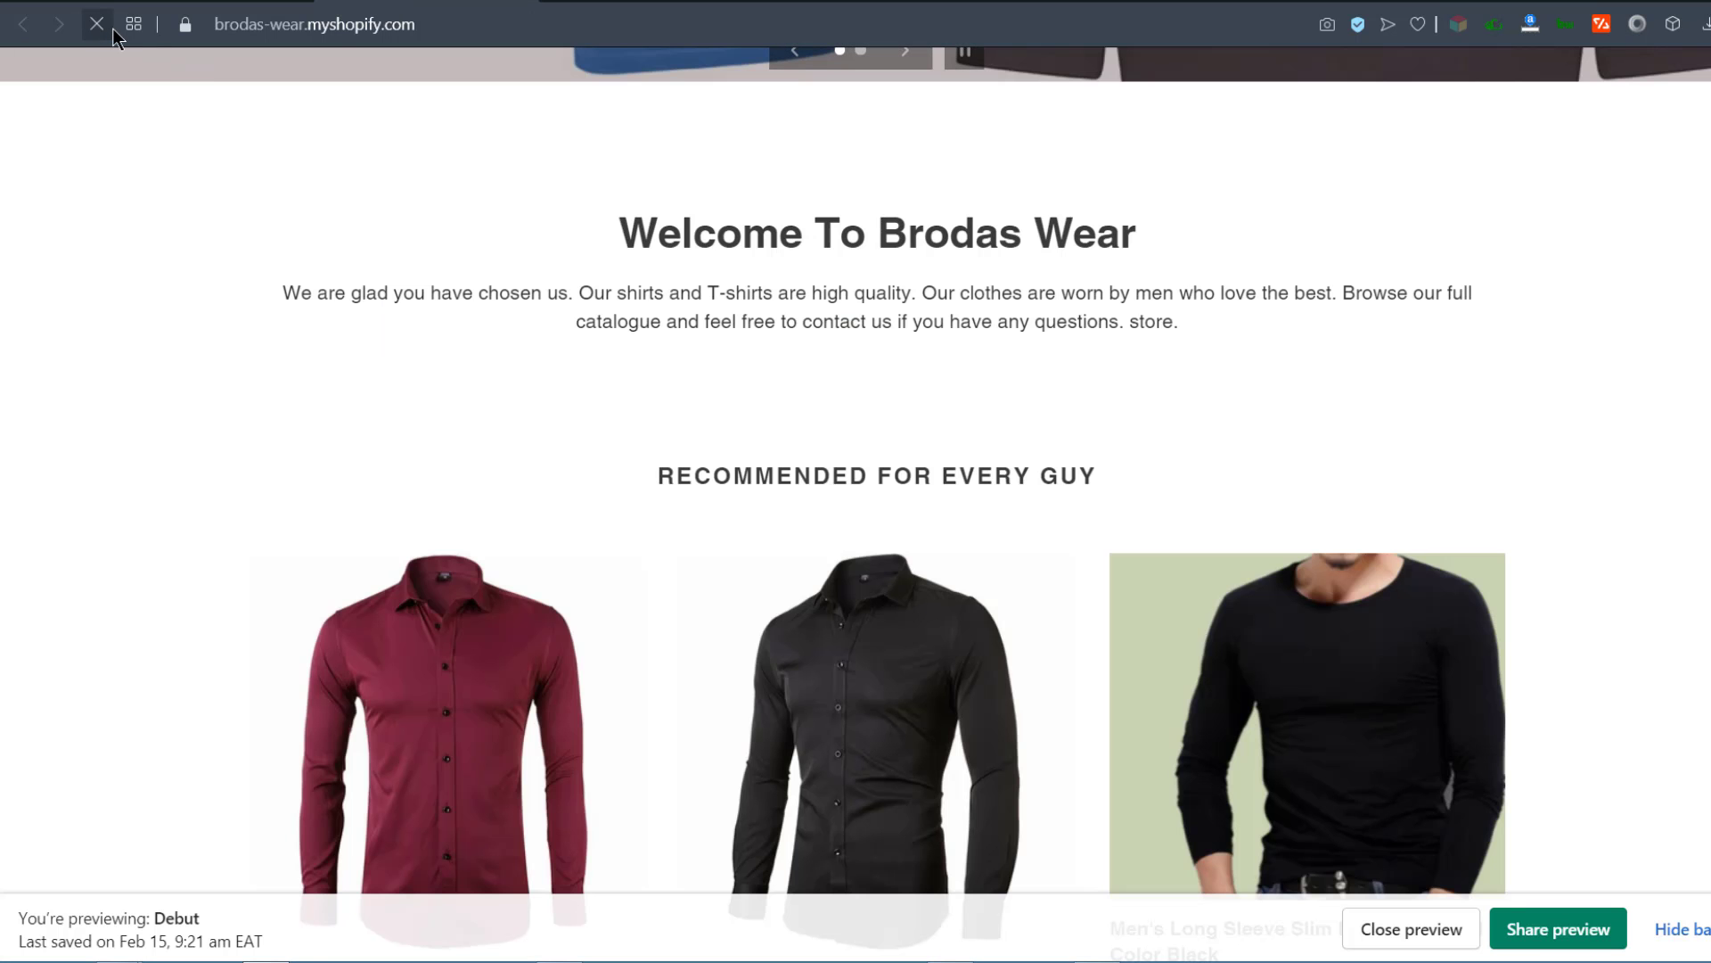
Step: Review the reloaded live storefront, checking the Contact Support banner's placement between the welcome text and the recommended products
scroll(784, 443, down, 6)
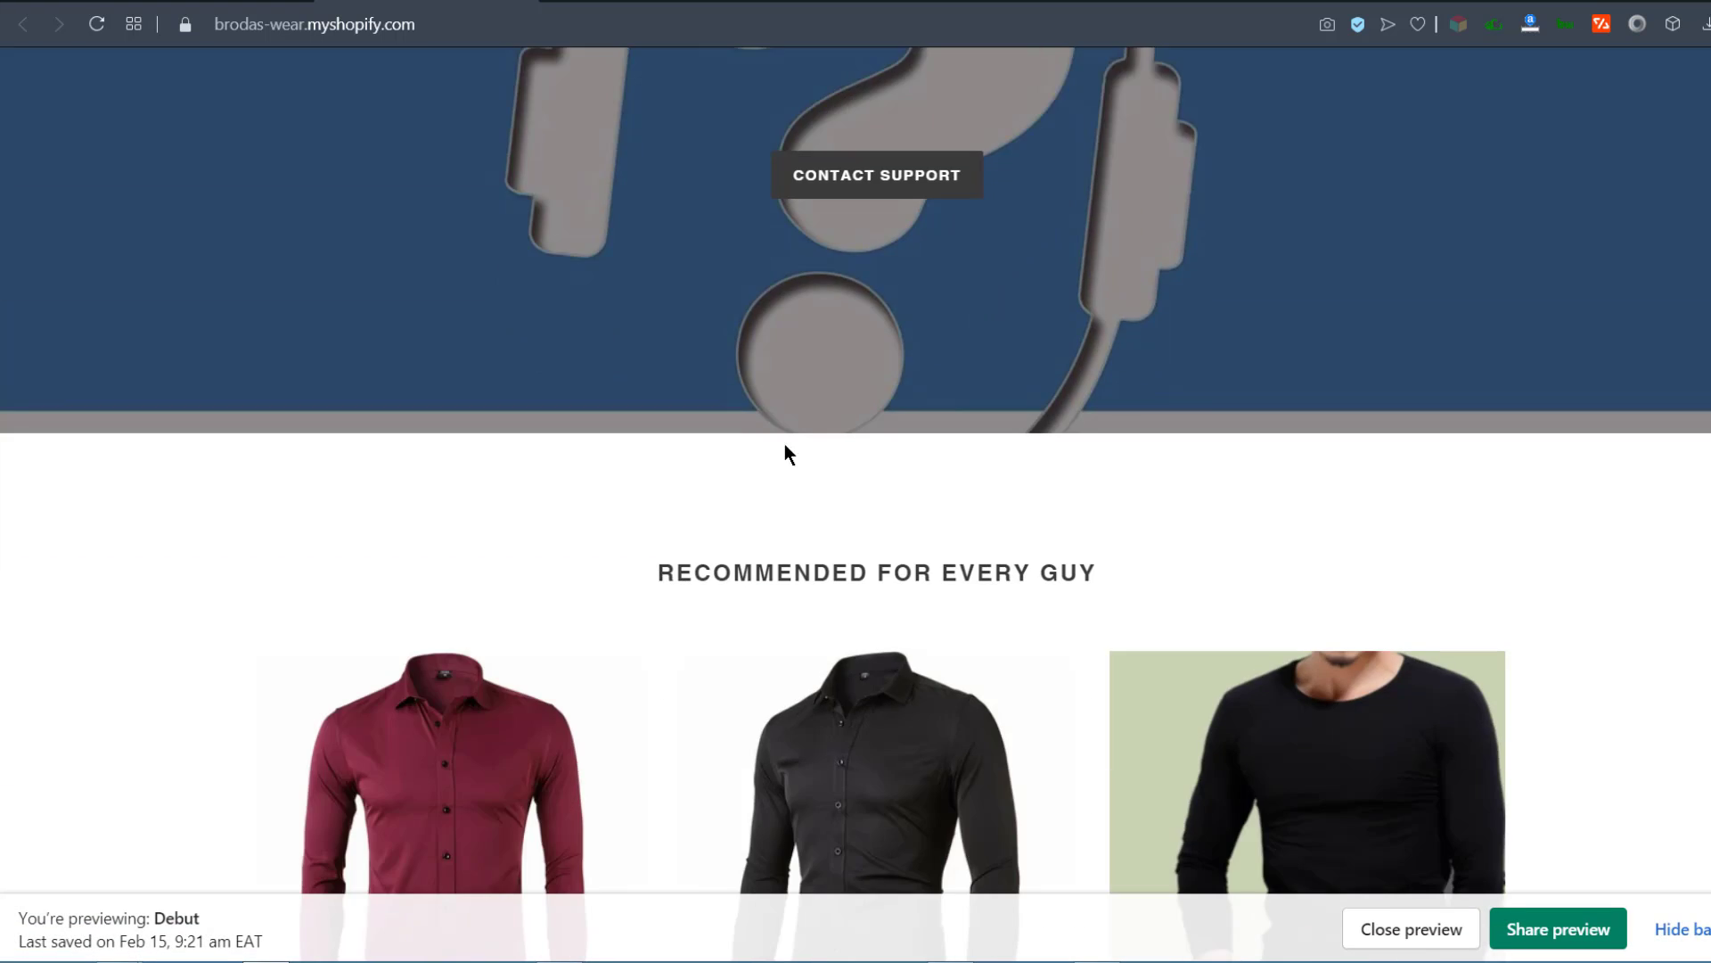
scroll(784, 444, down, 5)
scroll(814, 424, up, 19)
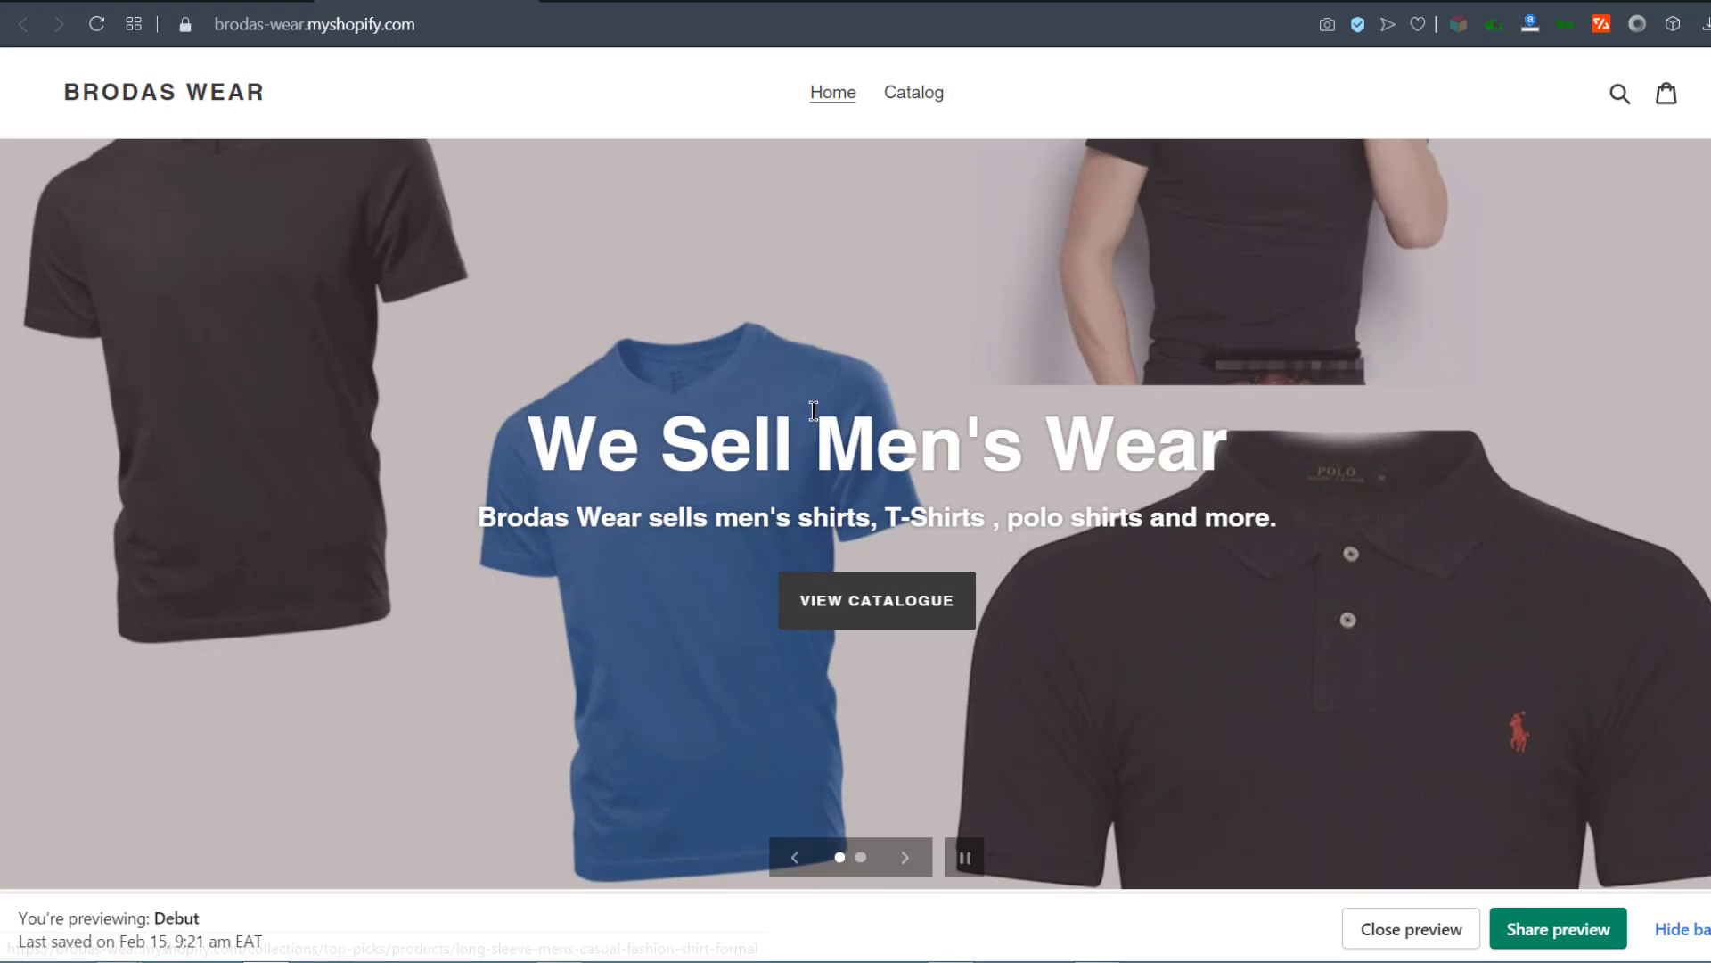
scroll(814, 414, down, 11)
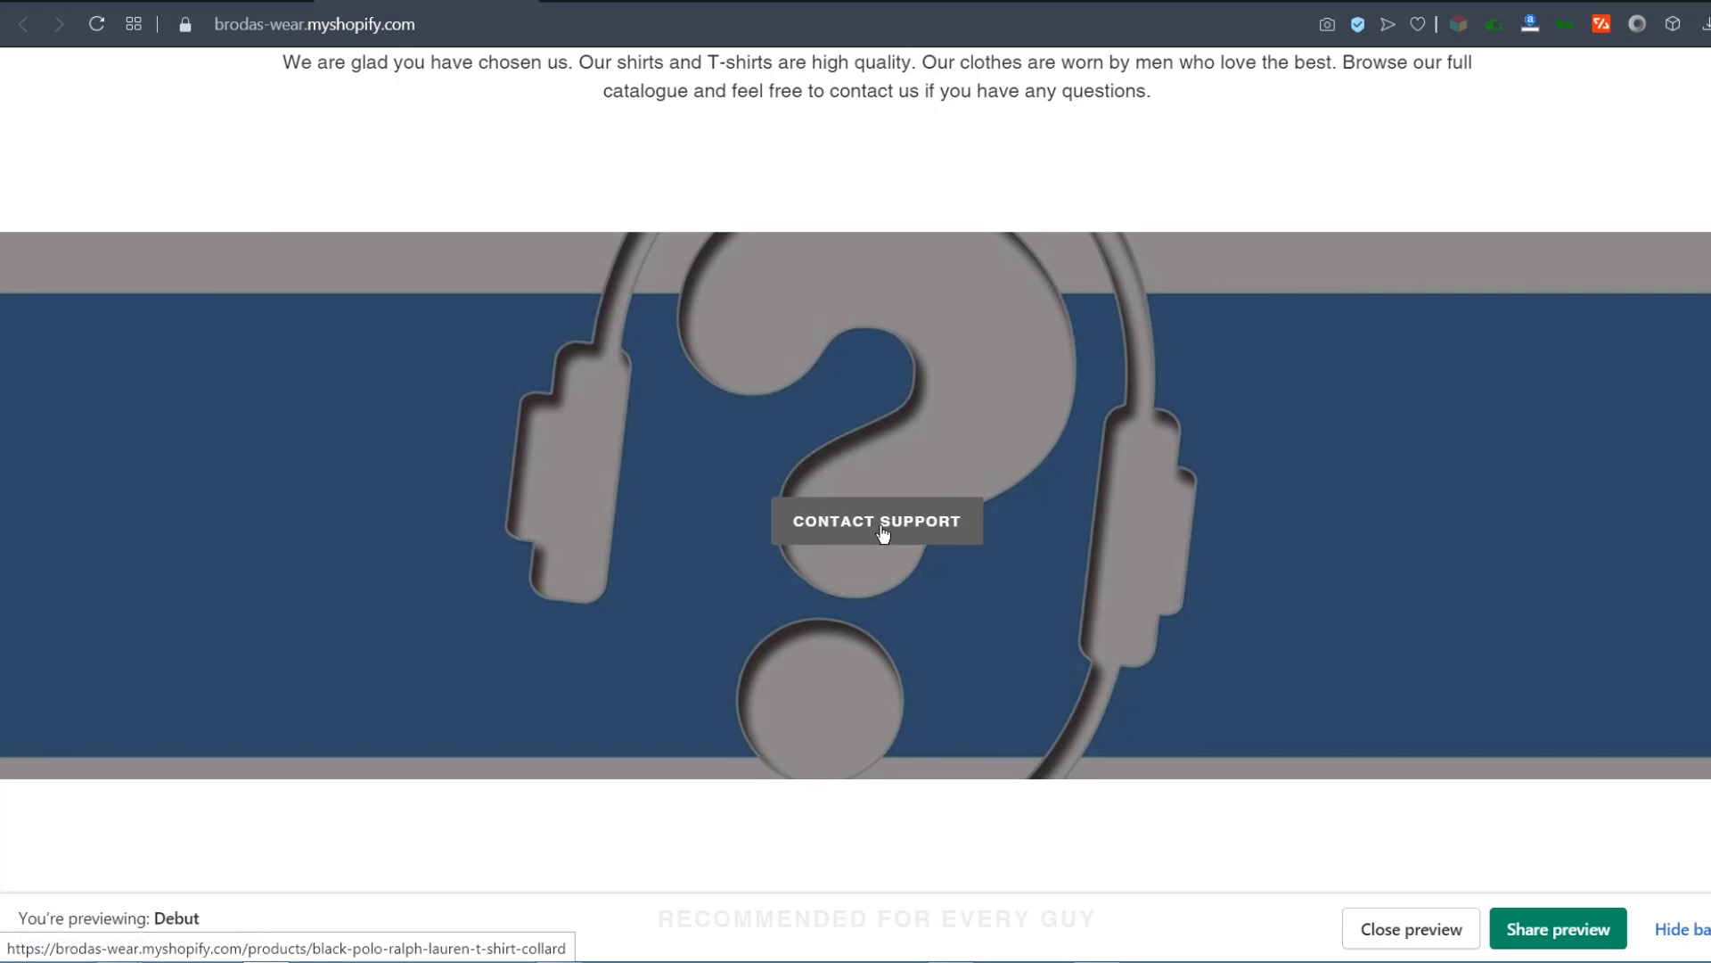
scroll(431, 623, up, 15)
scroll(550, 634, down, 9)
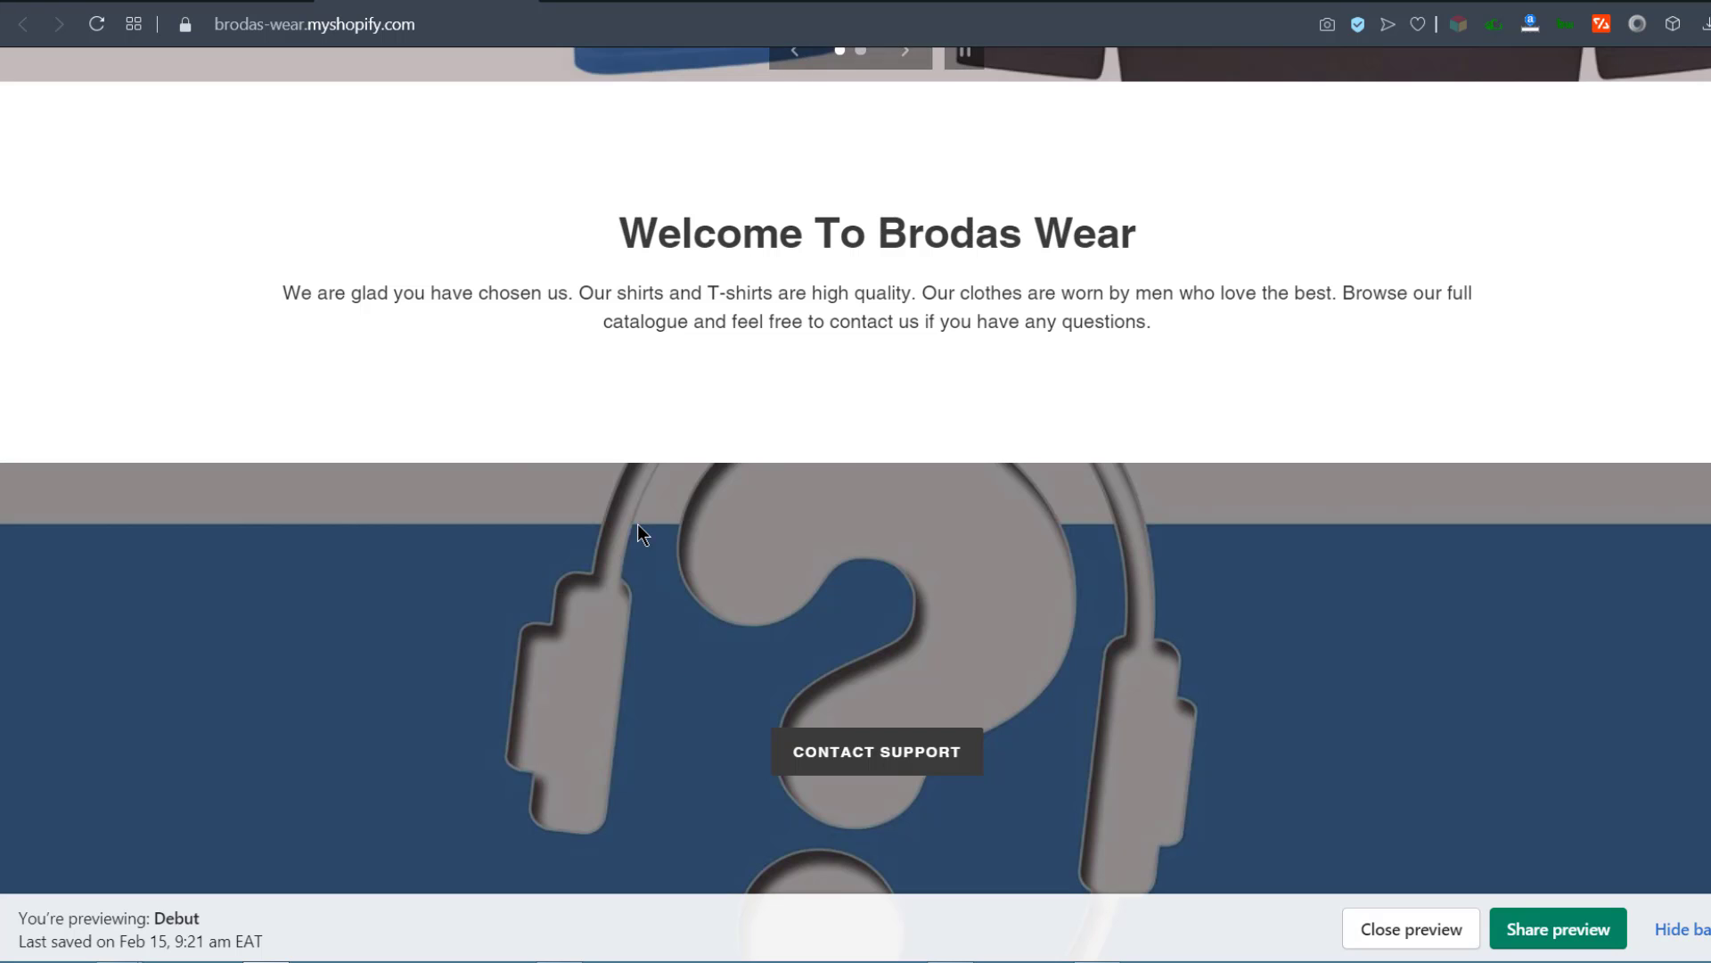
scroll(892, 718, down, 4)
scroll(793, 544, up, 8)
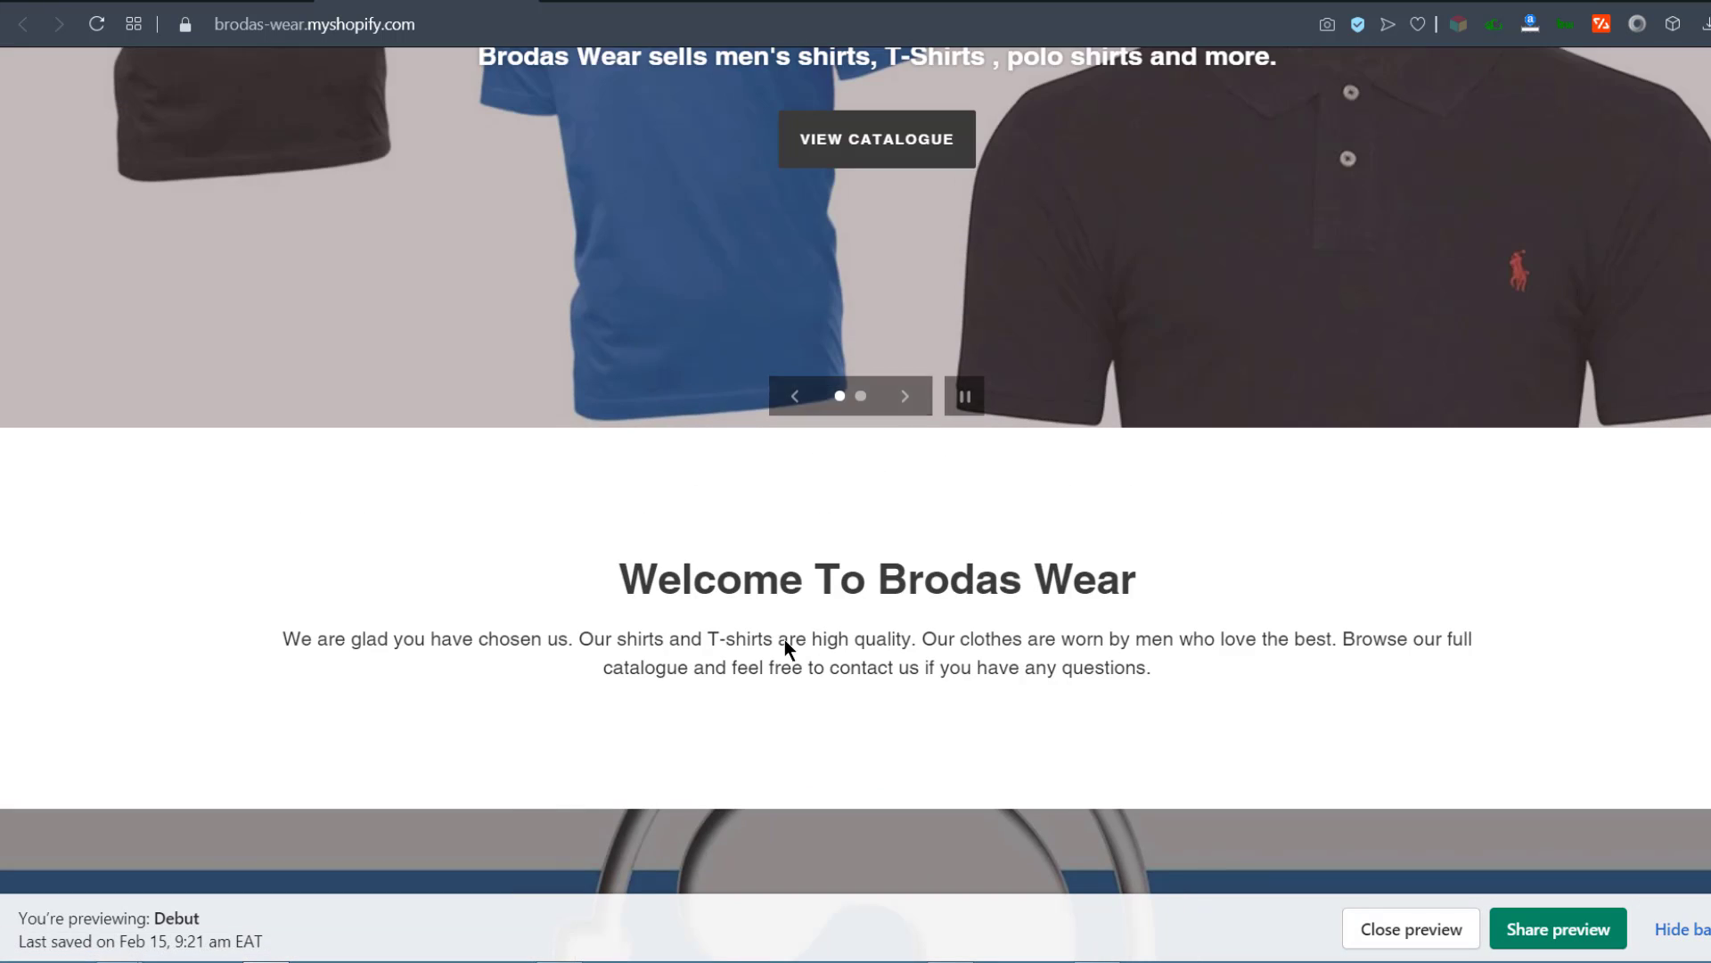
Step: Examine the storefront preview from the welcome text through the recommended products to the footer
scroll(864, 650, down, 9)
scroll(897, 751, up, 5)
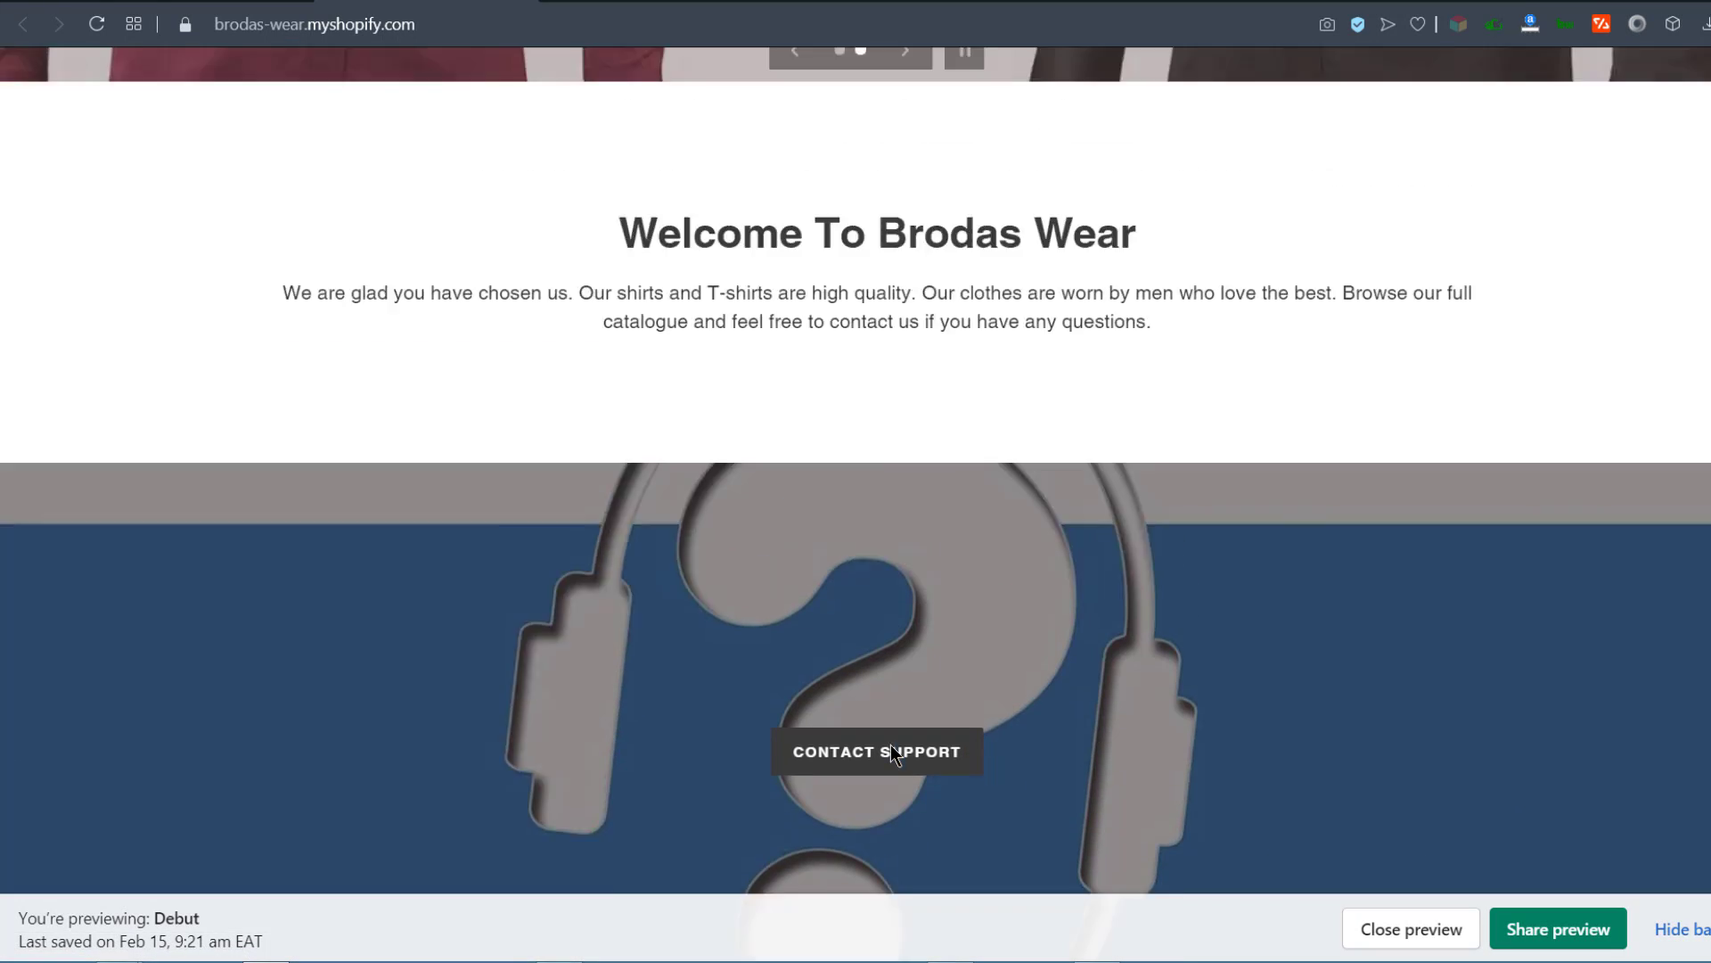
scroll(891, 753, down, 3)
scroll(846, 535, down, 10)
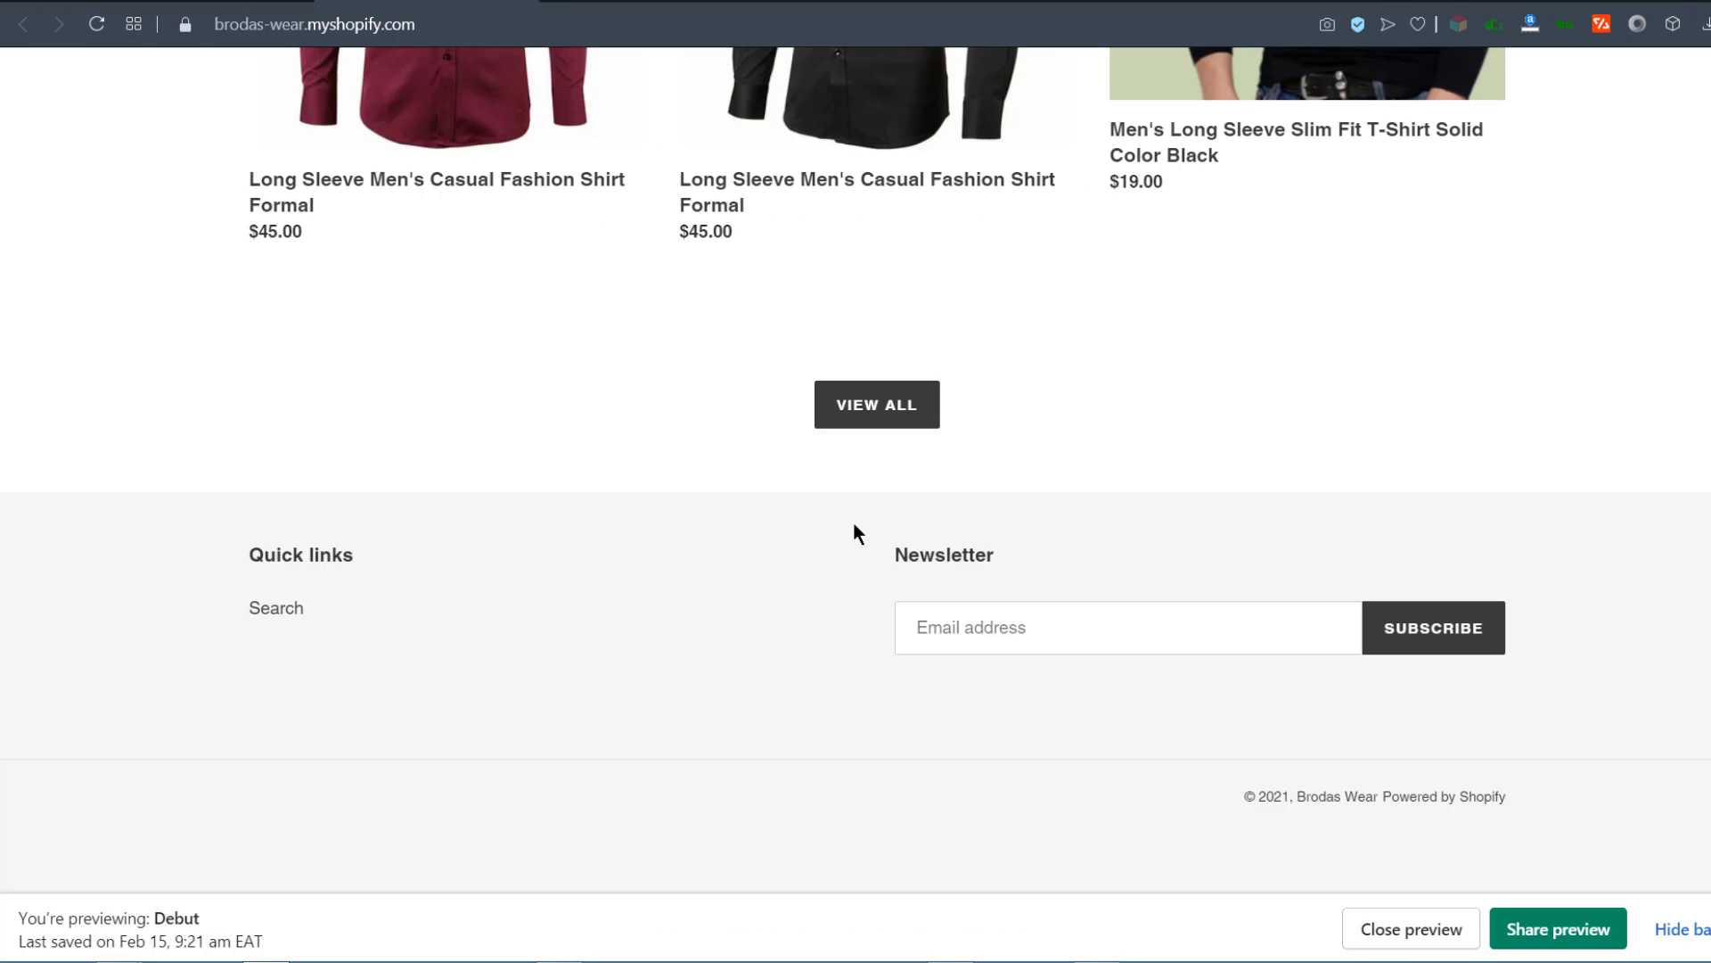
scroll(853, 533, up, 5)
scroll(785, 641, down, 3)
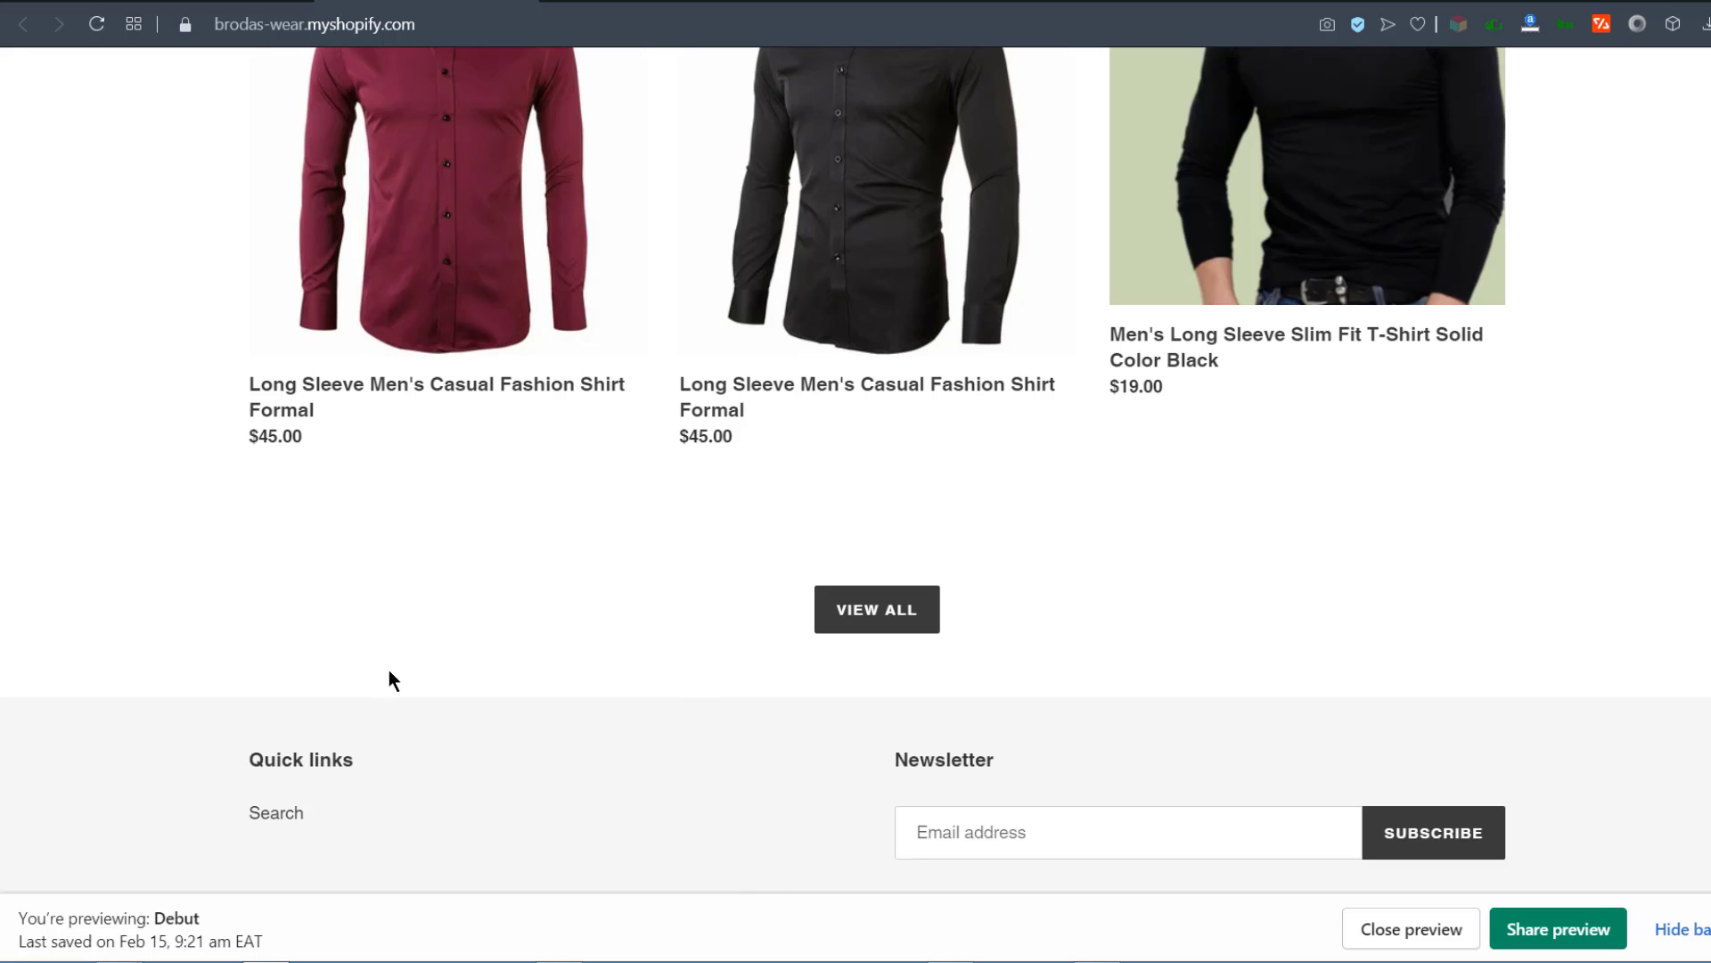
Step: Return to the theme editor and add an Image with text section to the home page
click(214, 3)
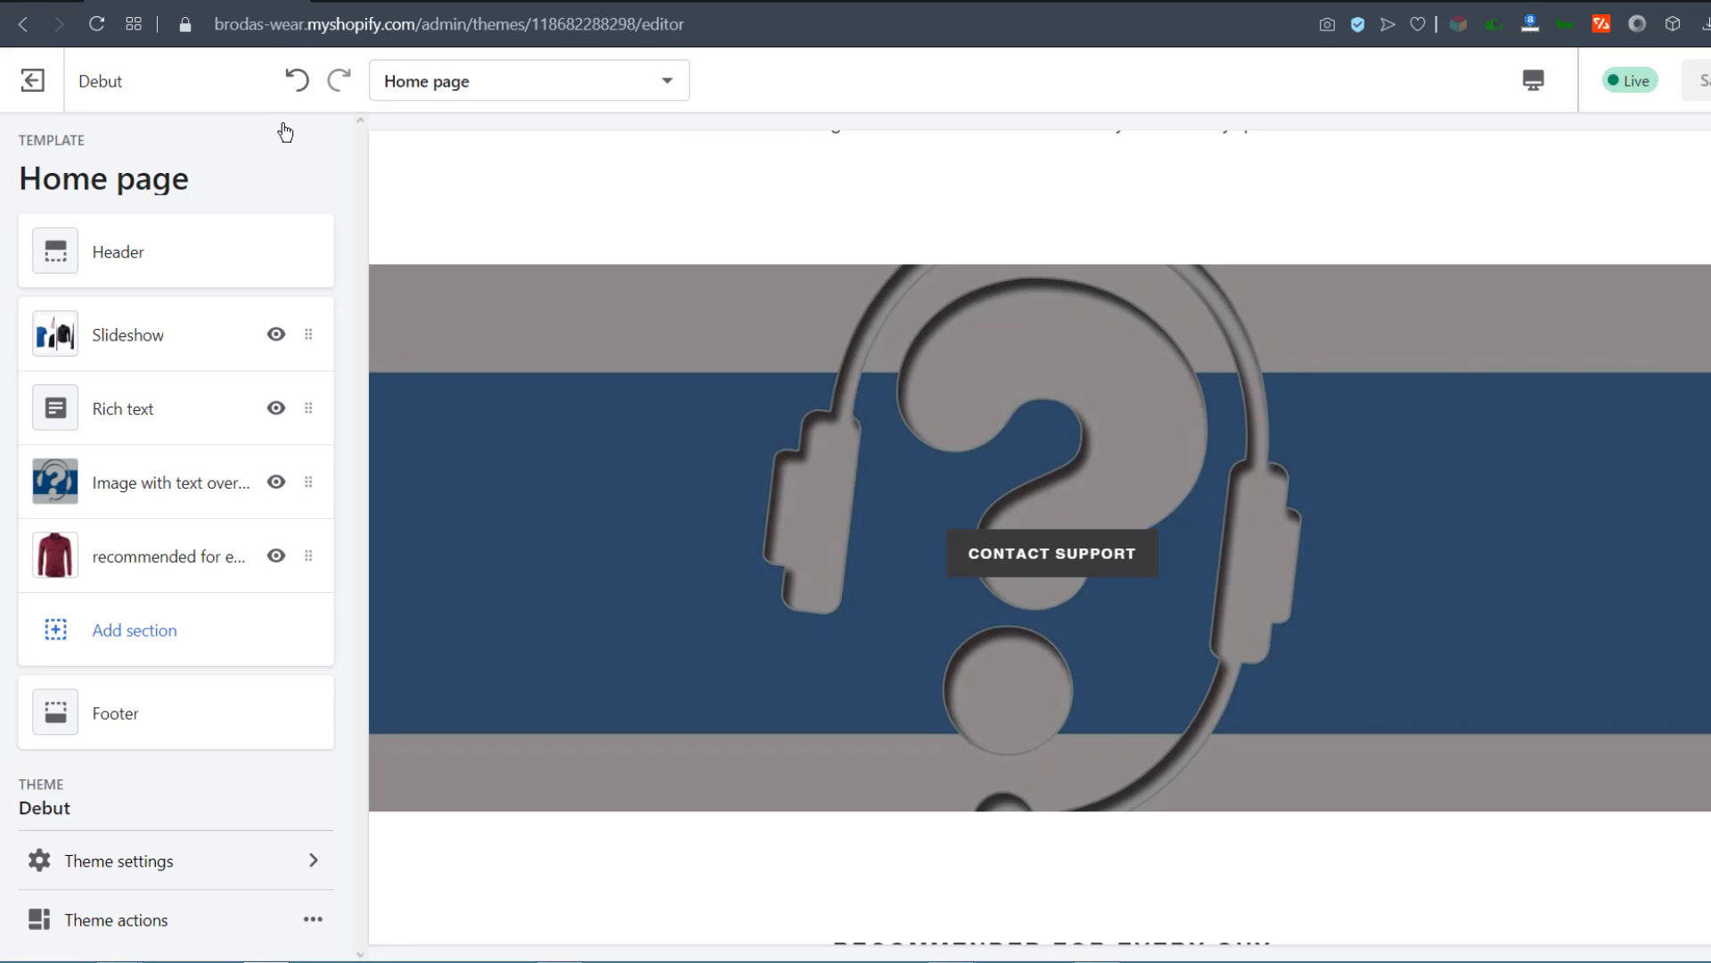
click(145, 633)
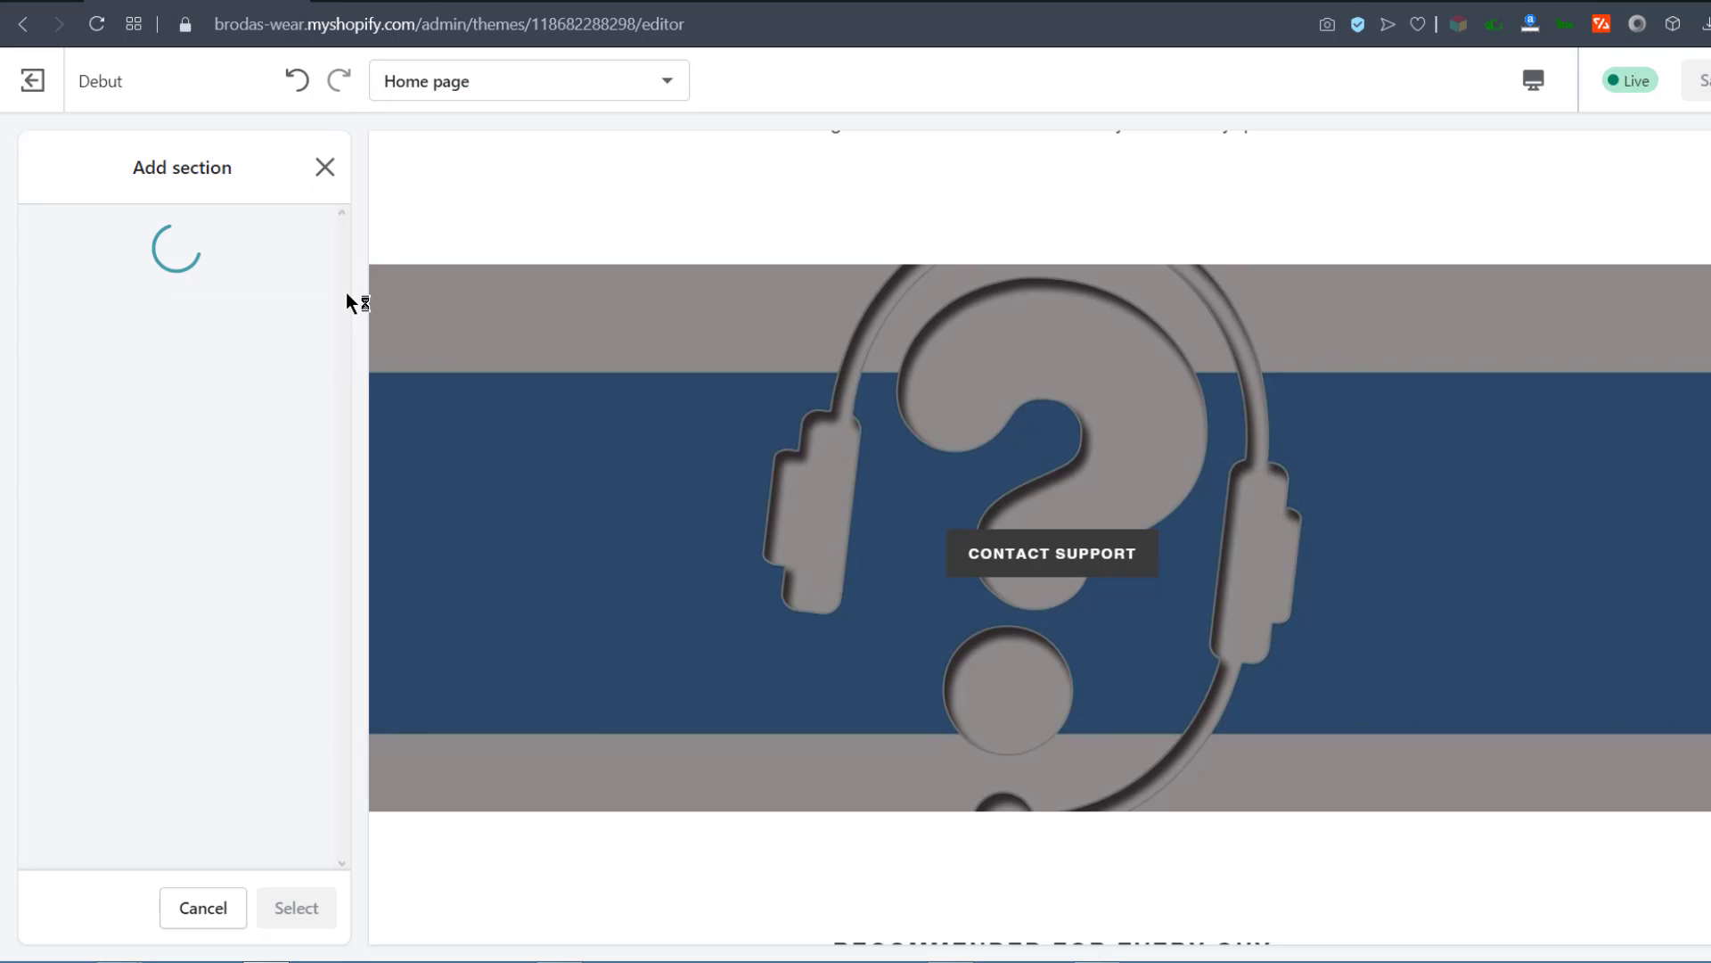
drag(344, 297, 330, 521)
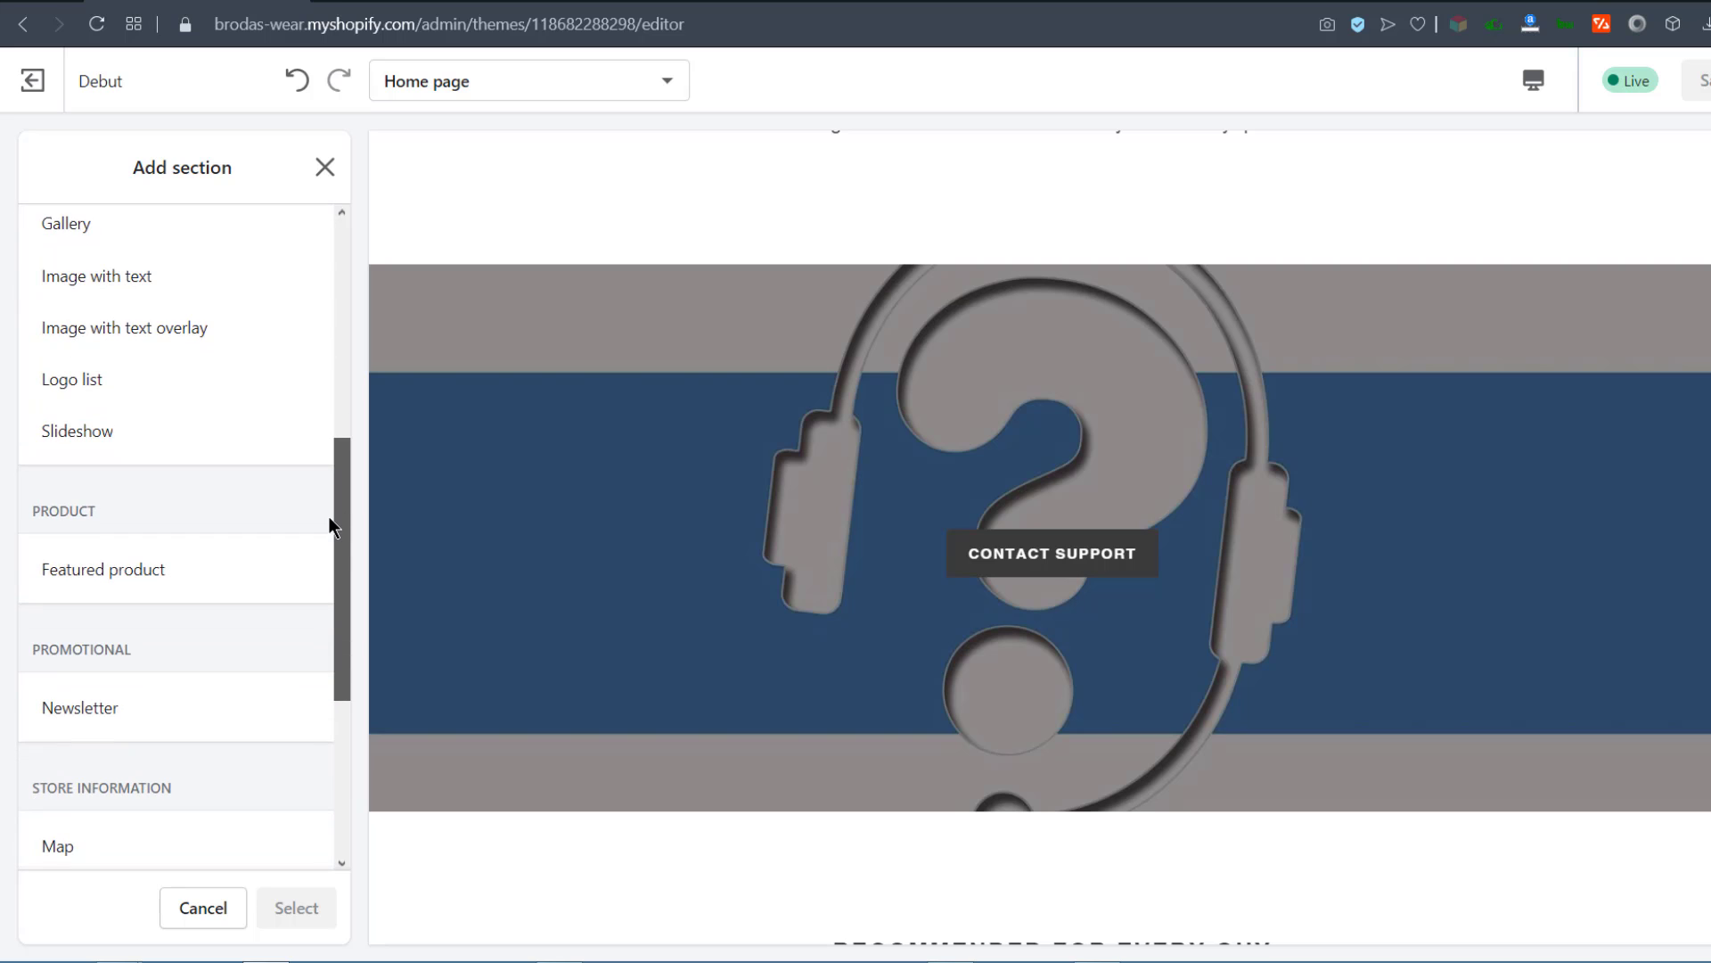
click(90, 289)
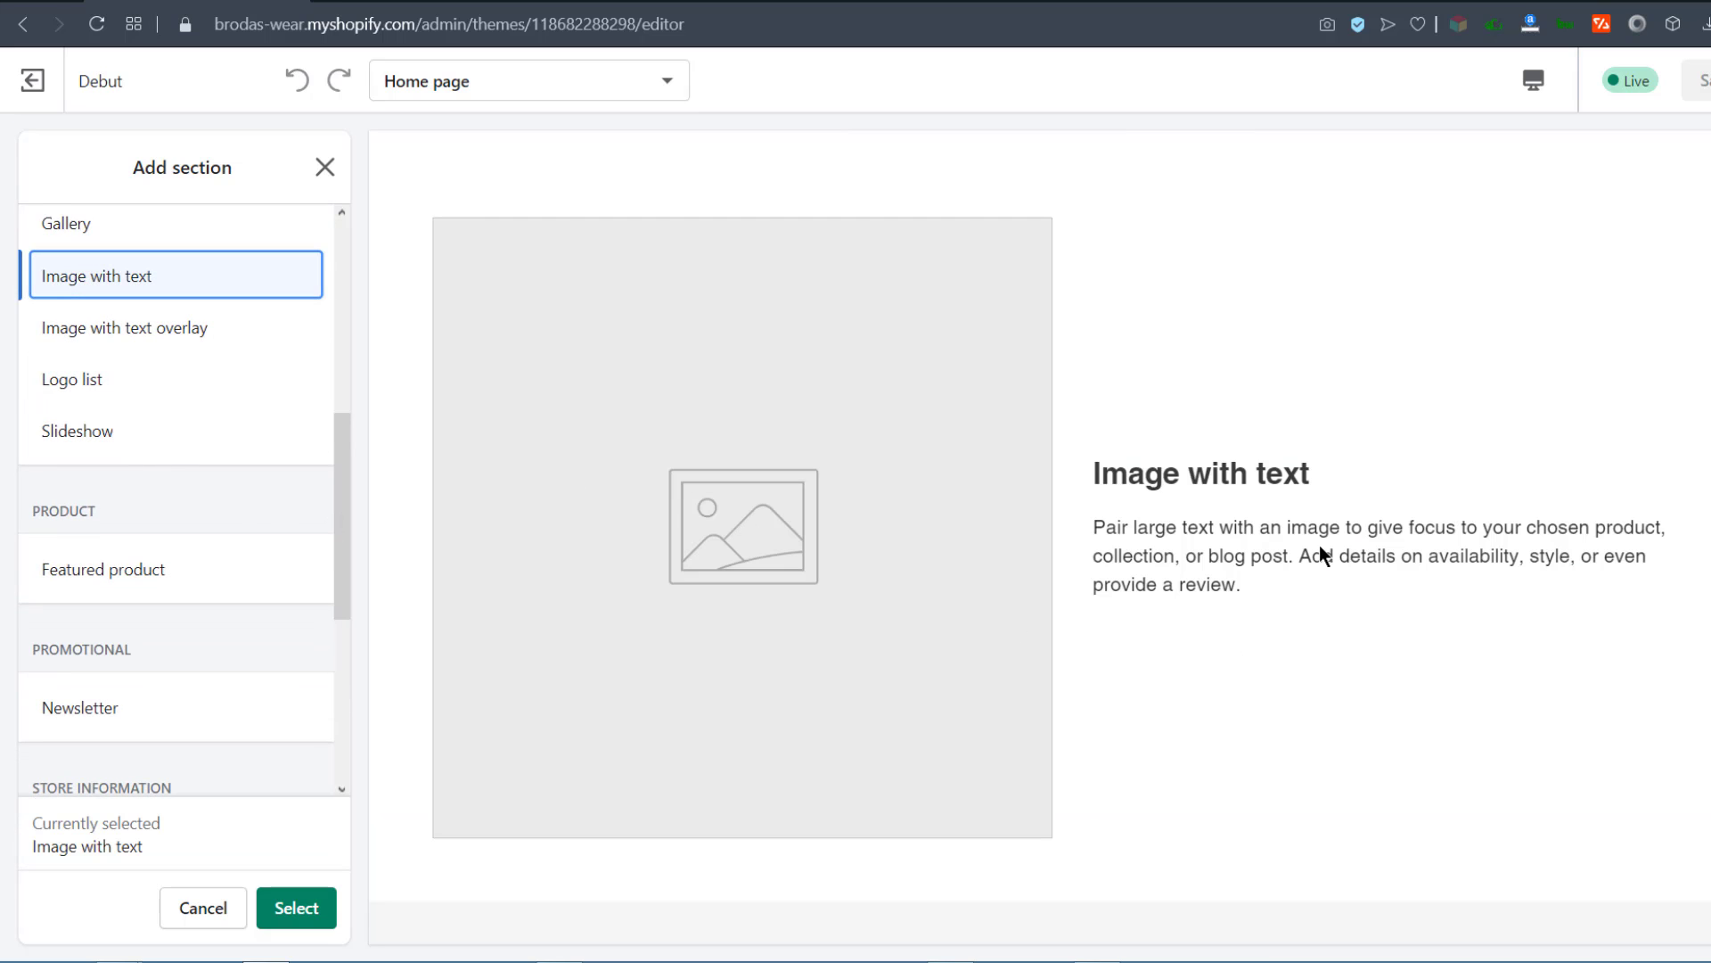
click(296, 907)
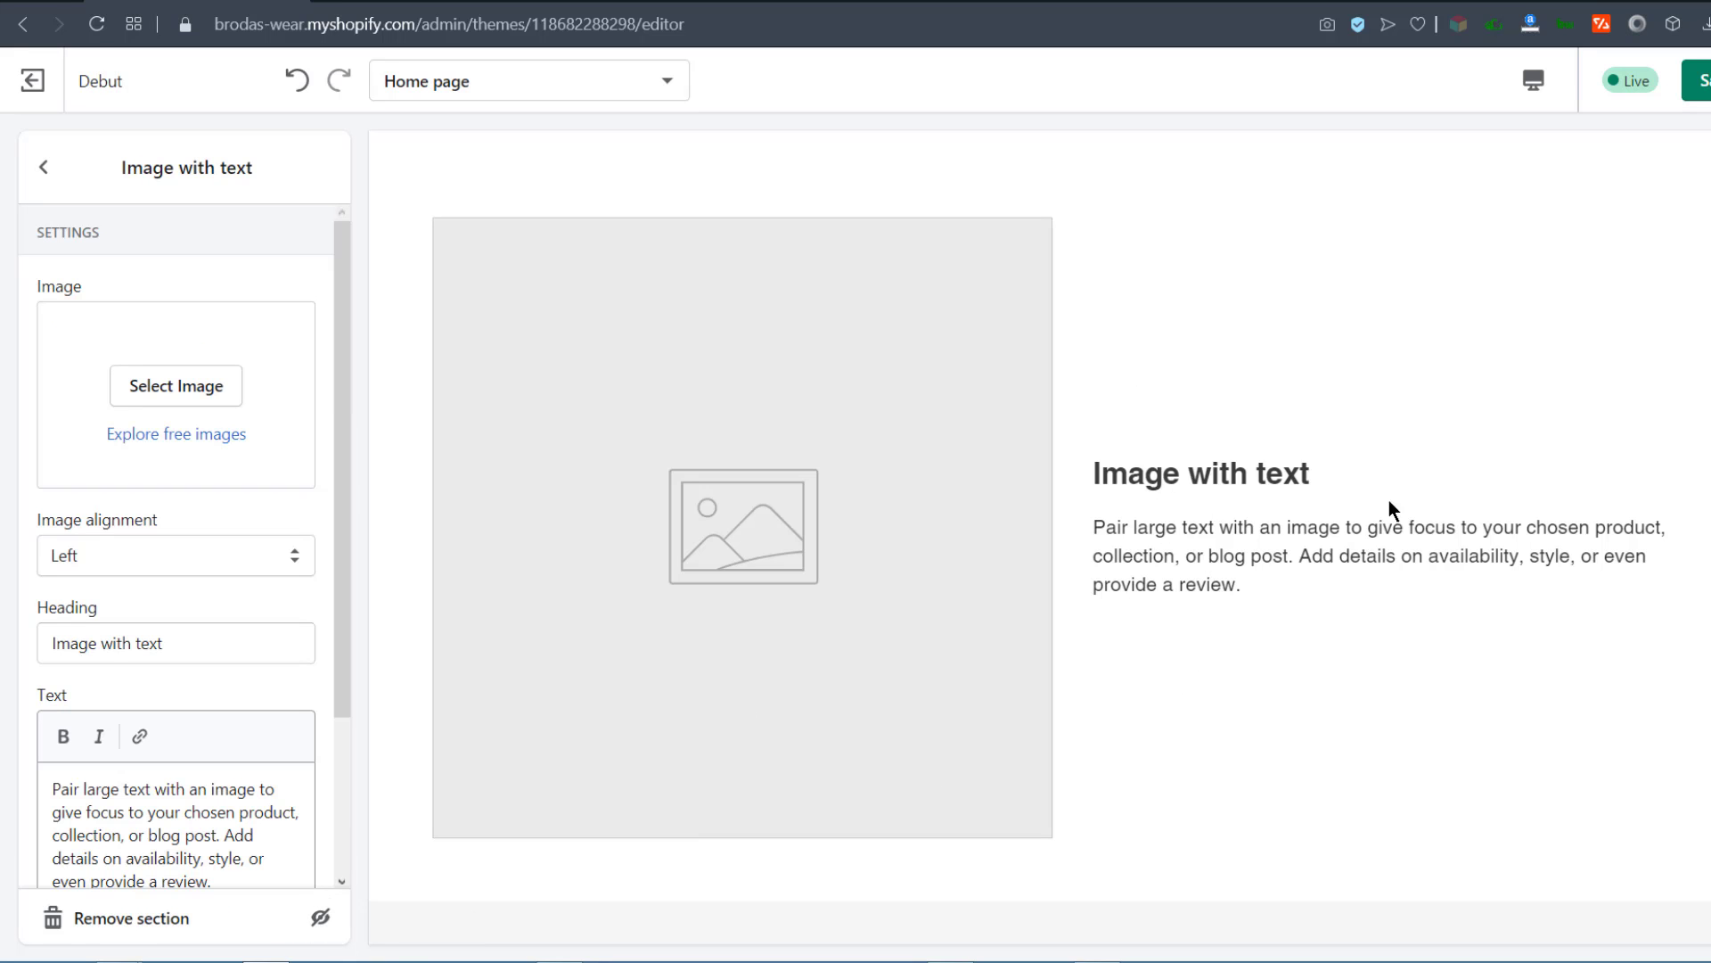
scroll(1249, 645, down, 4)
scroll(1250, 642, up, 6)
scroll(1253, 740, up, 10)
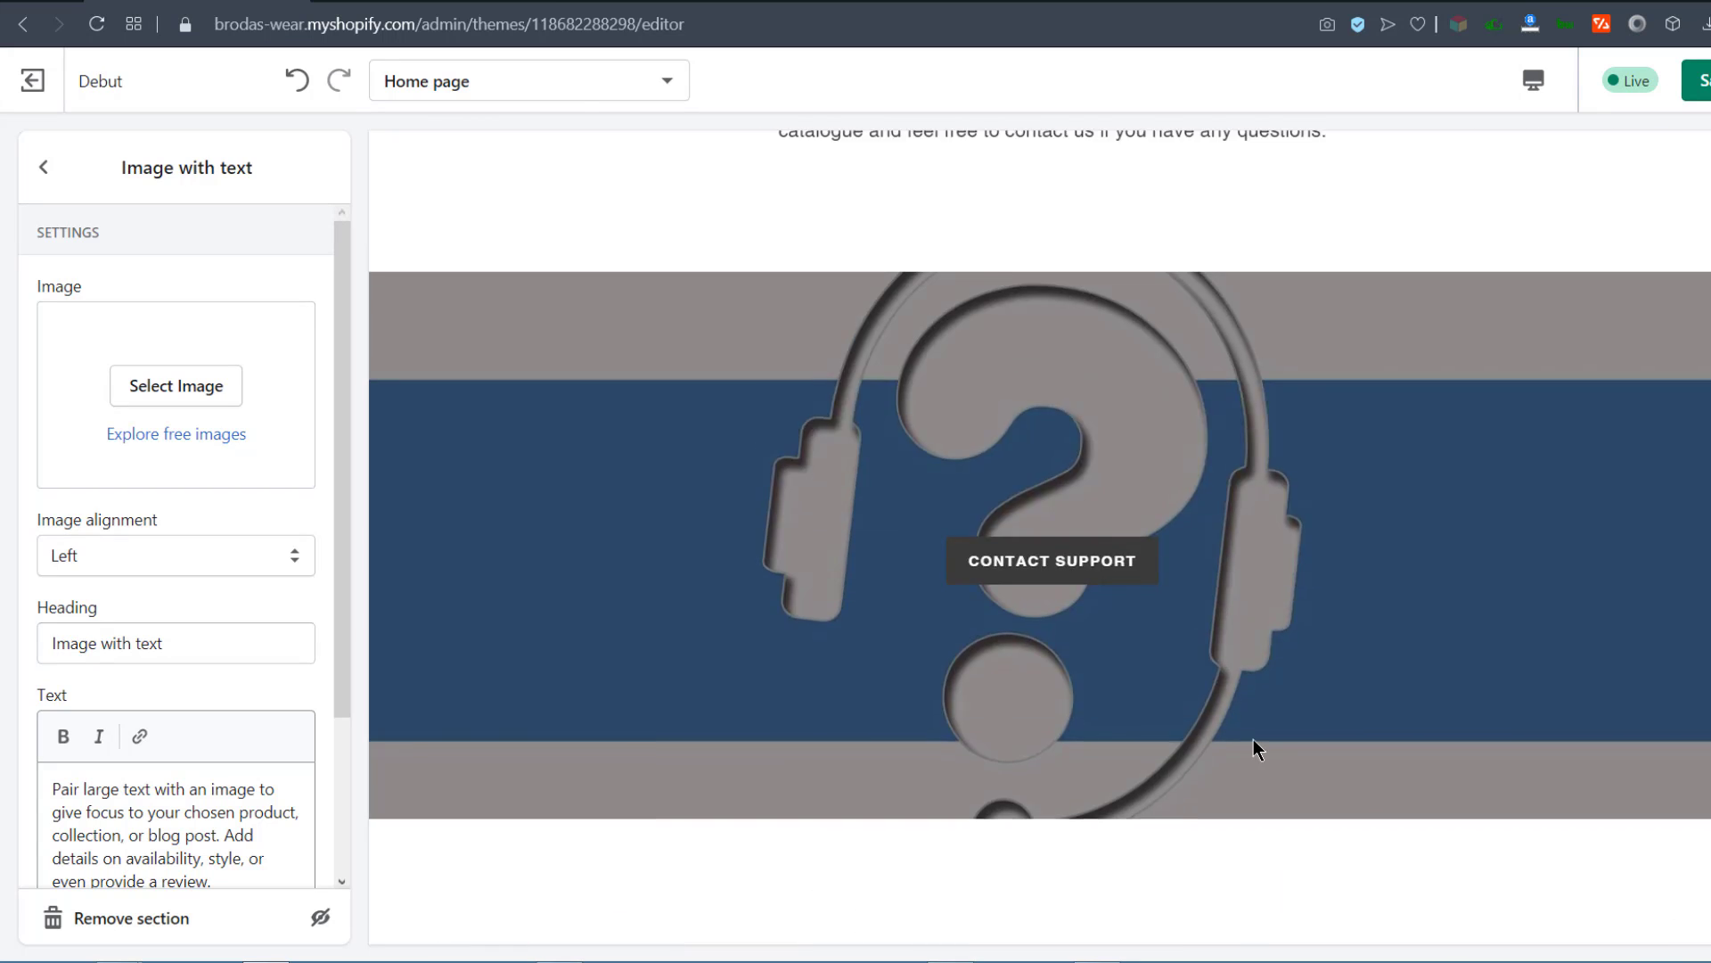
scroll(1254, 740, down, 14)
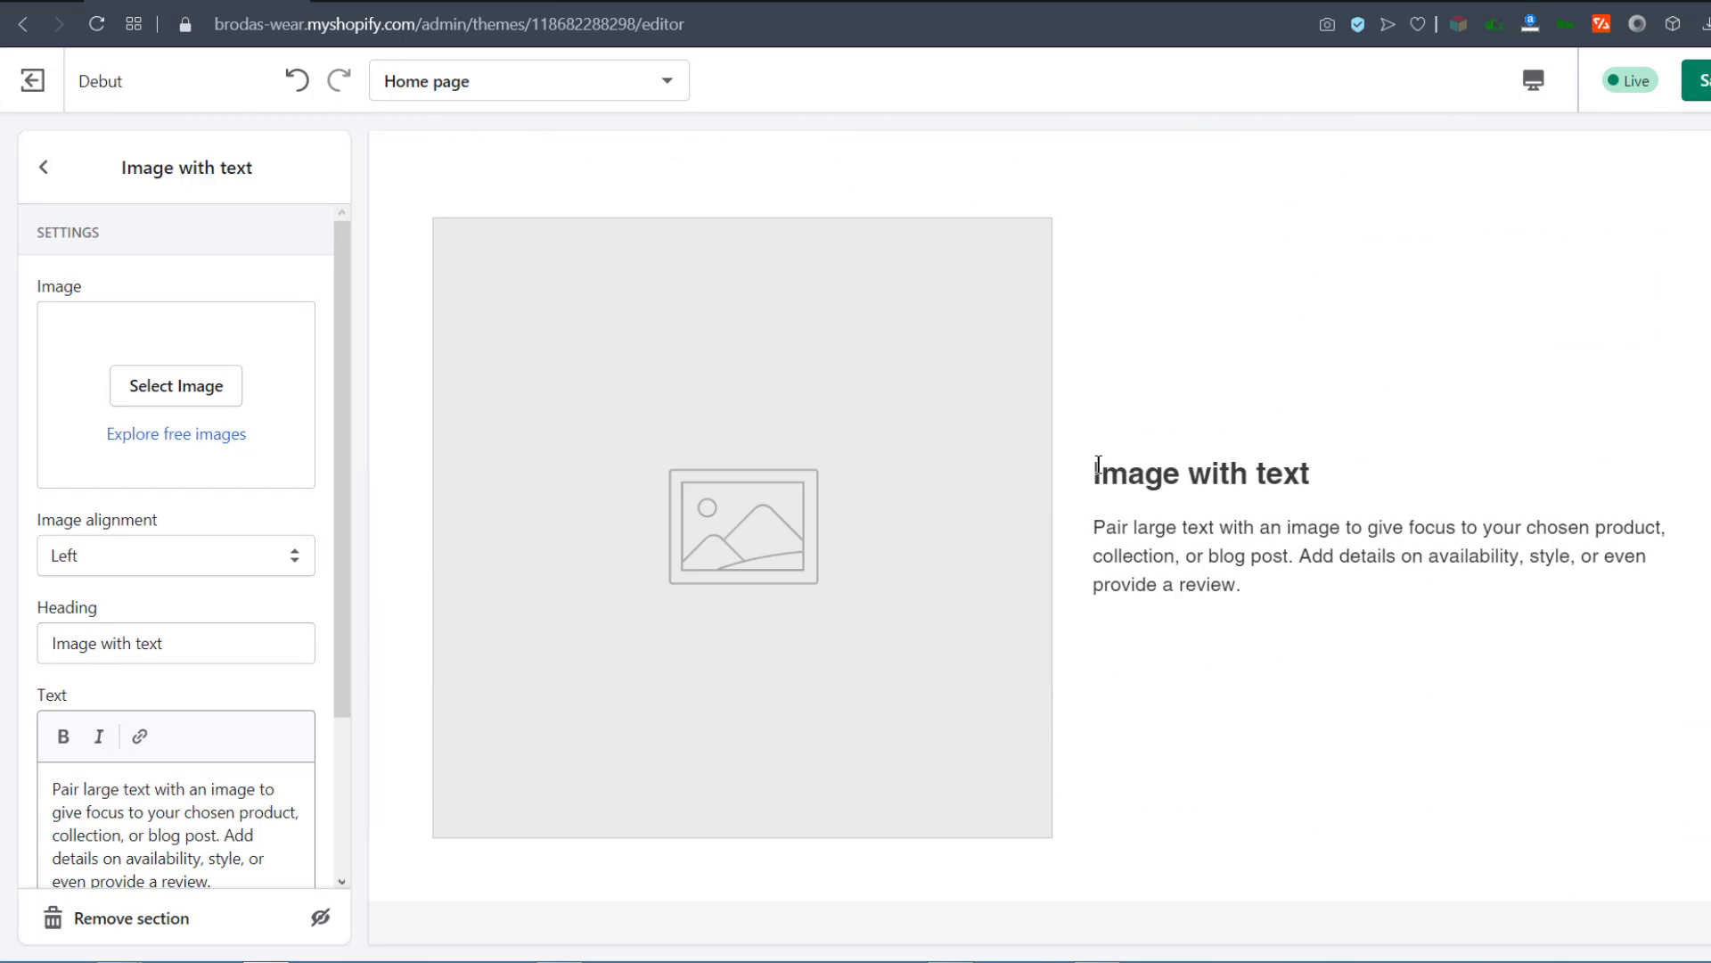
Step: Set the new section's image to the black T-shirt picture from the image library
click(179, 382)
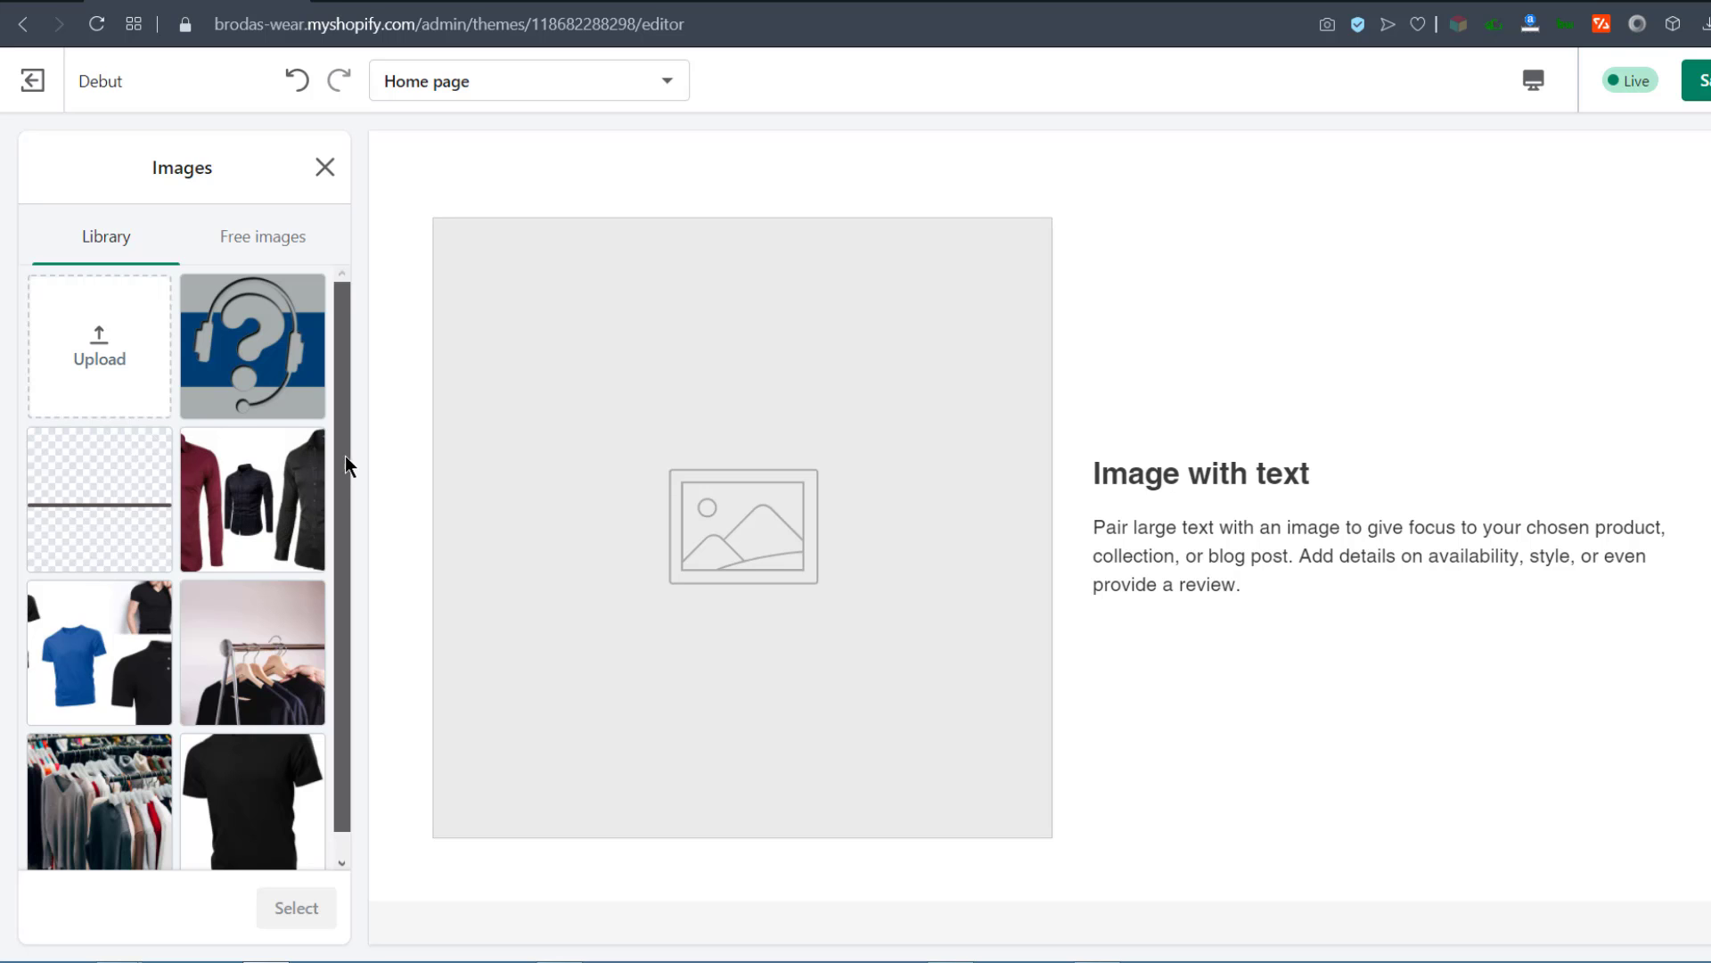
scroll(345, 456, down, 1)
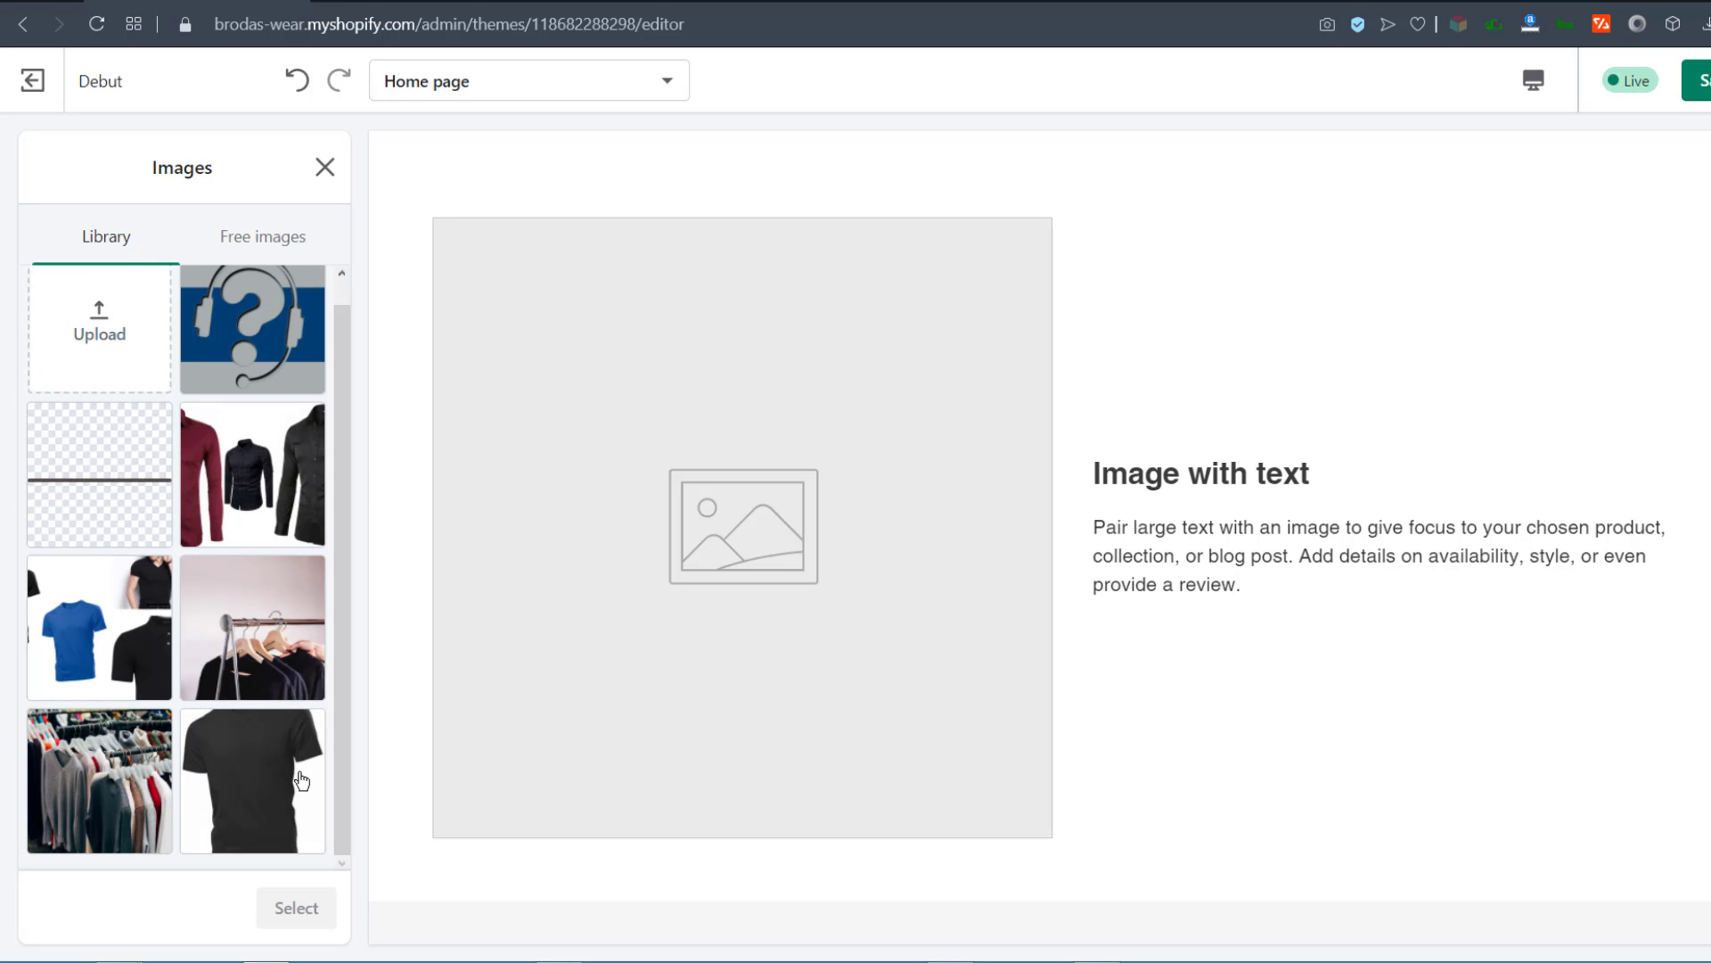
click(257, 769)
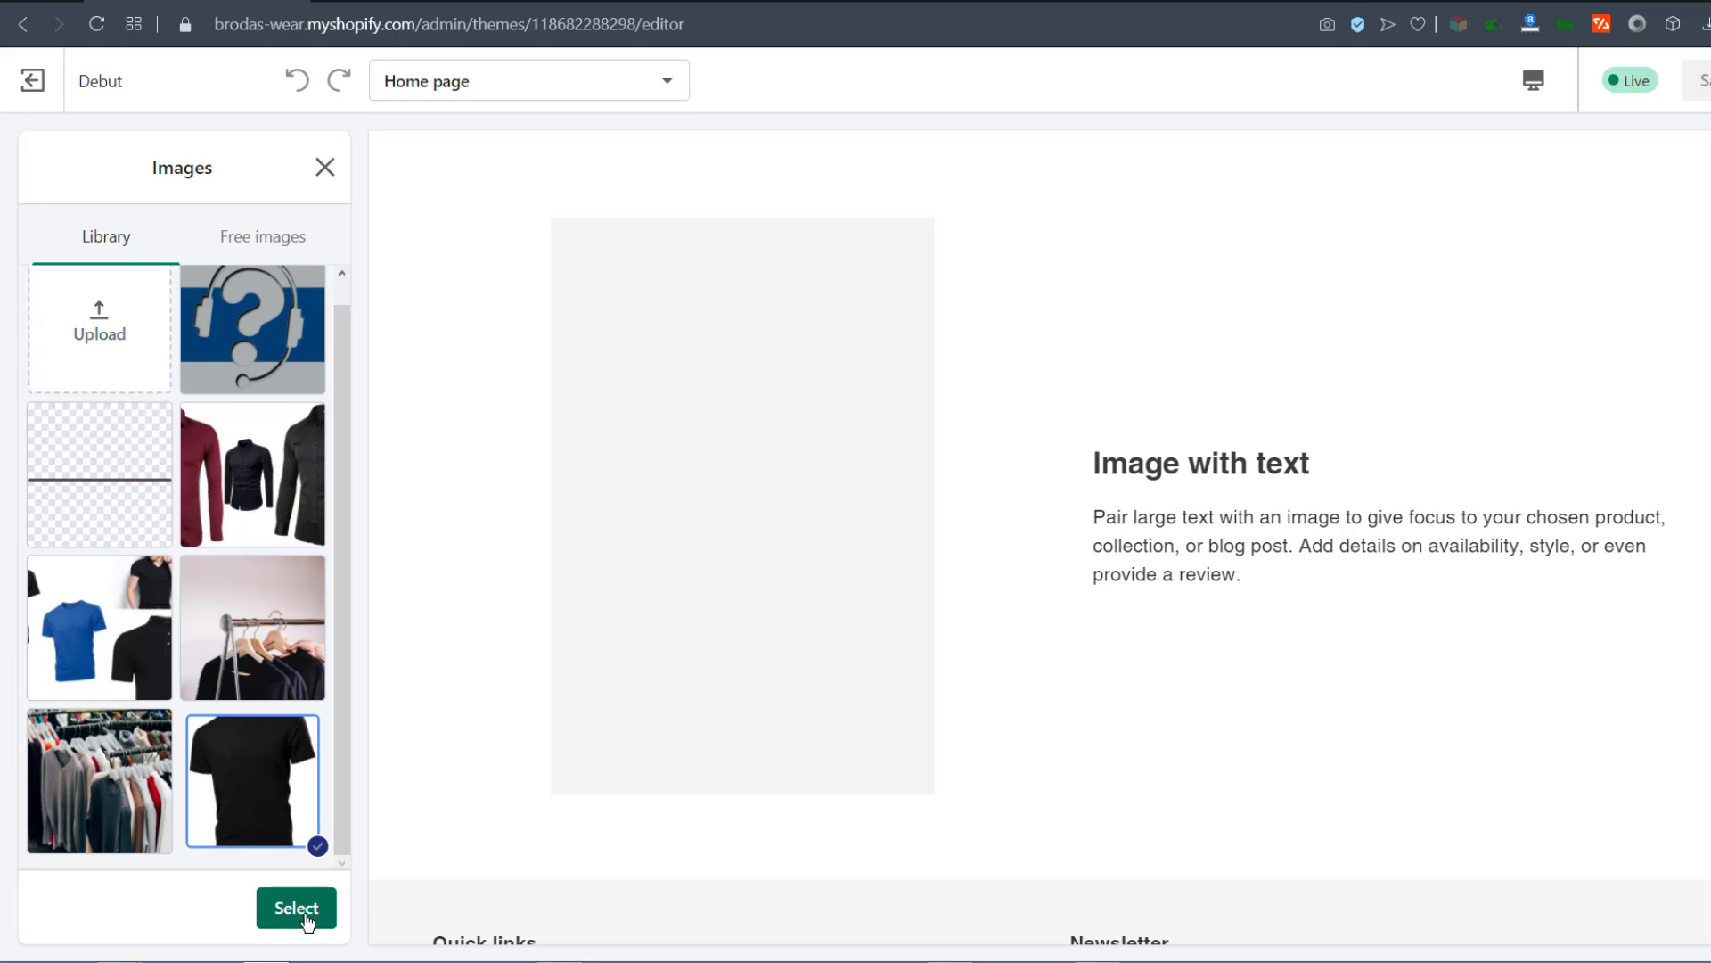
click(297, 907)
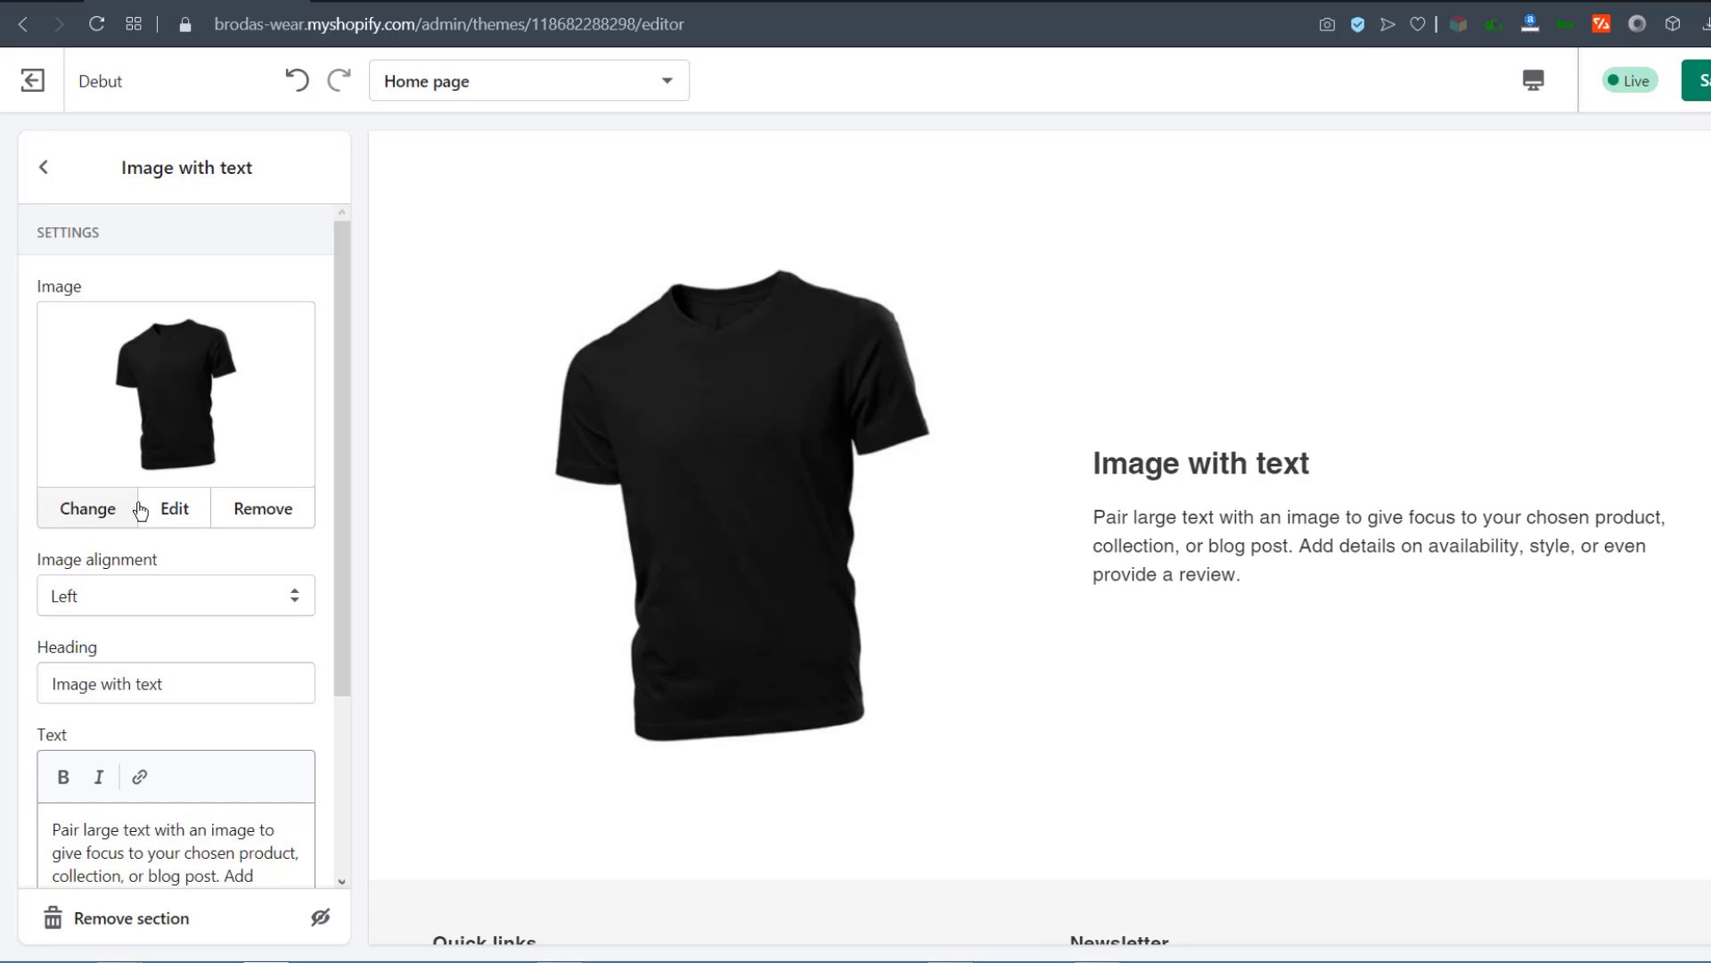
click(185, 521)
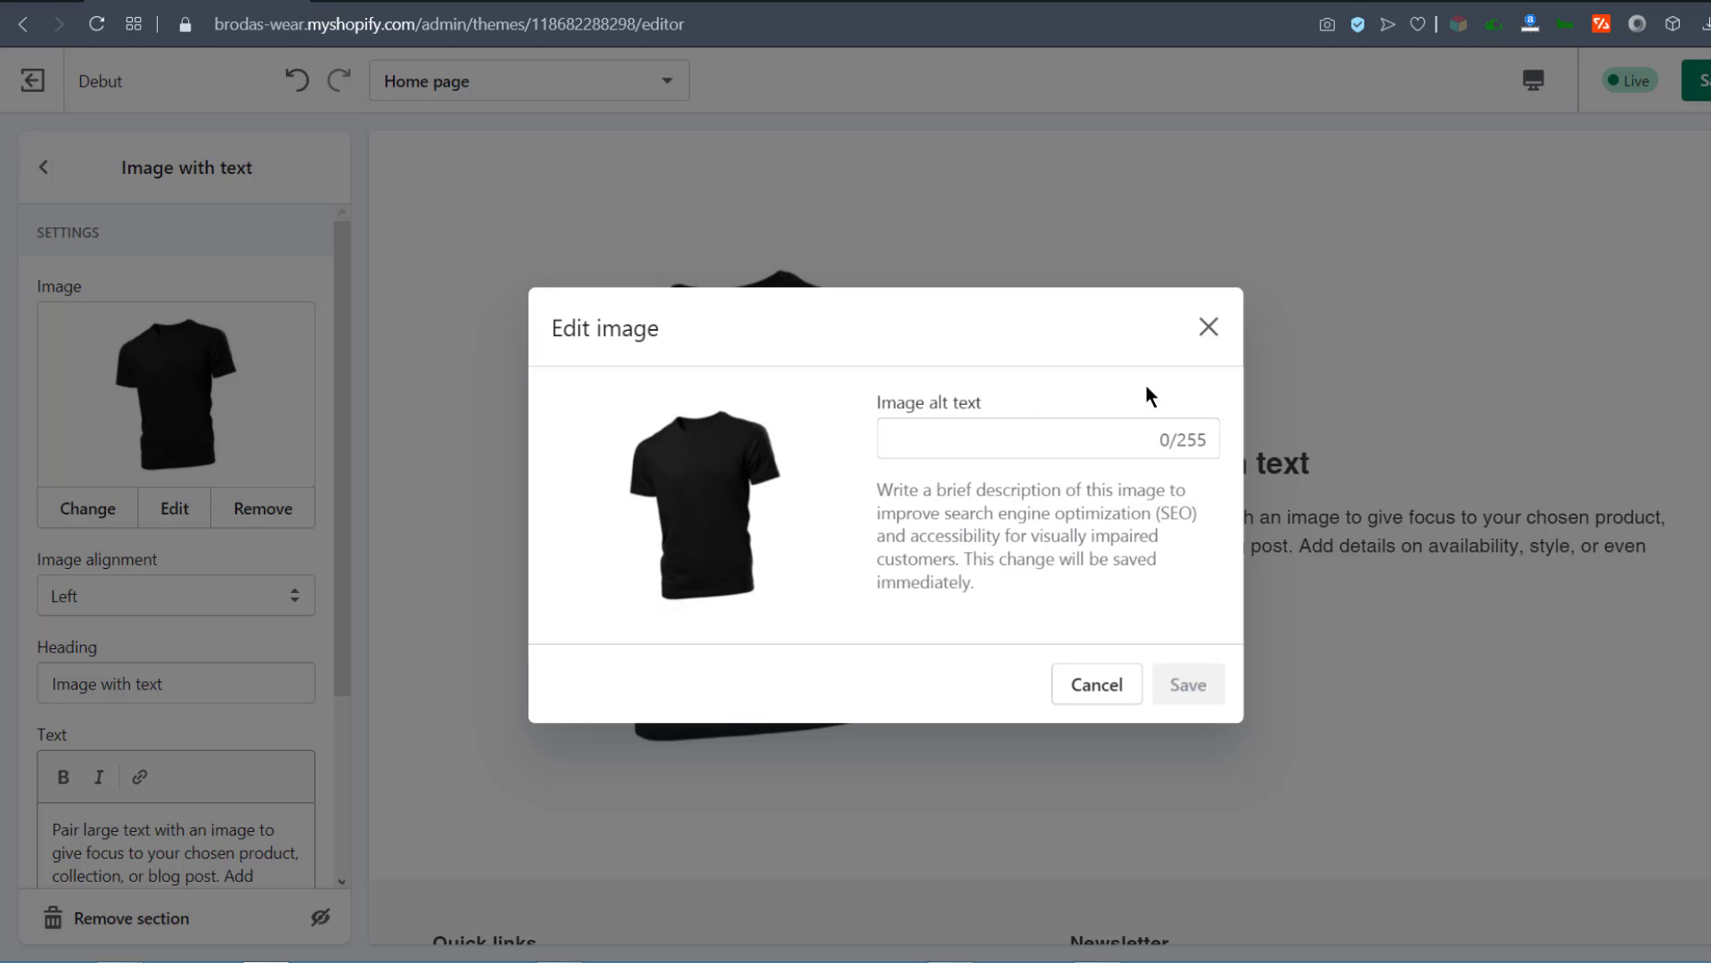
click(1210, 325)
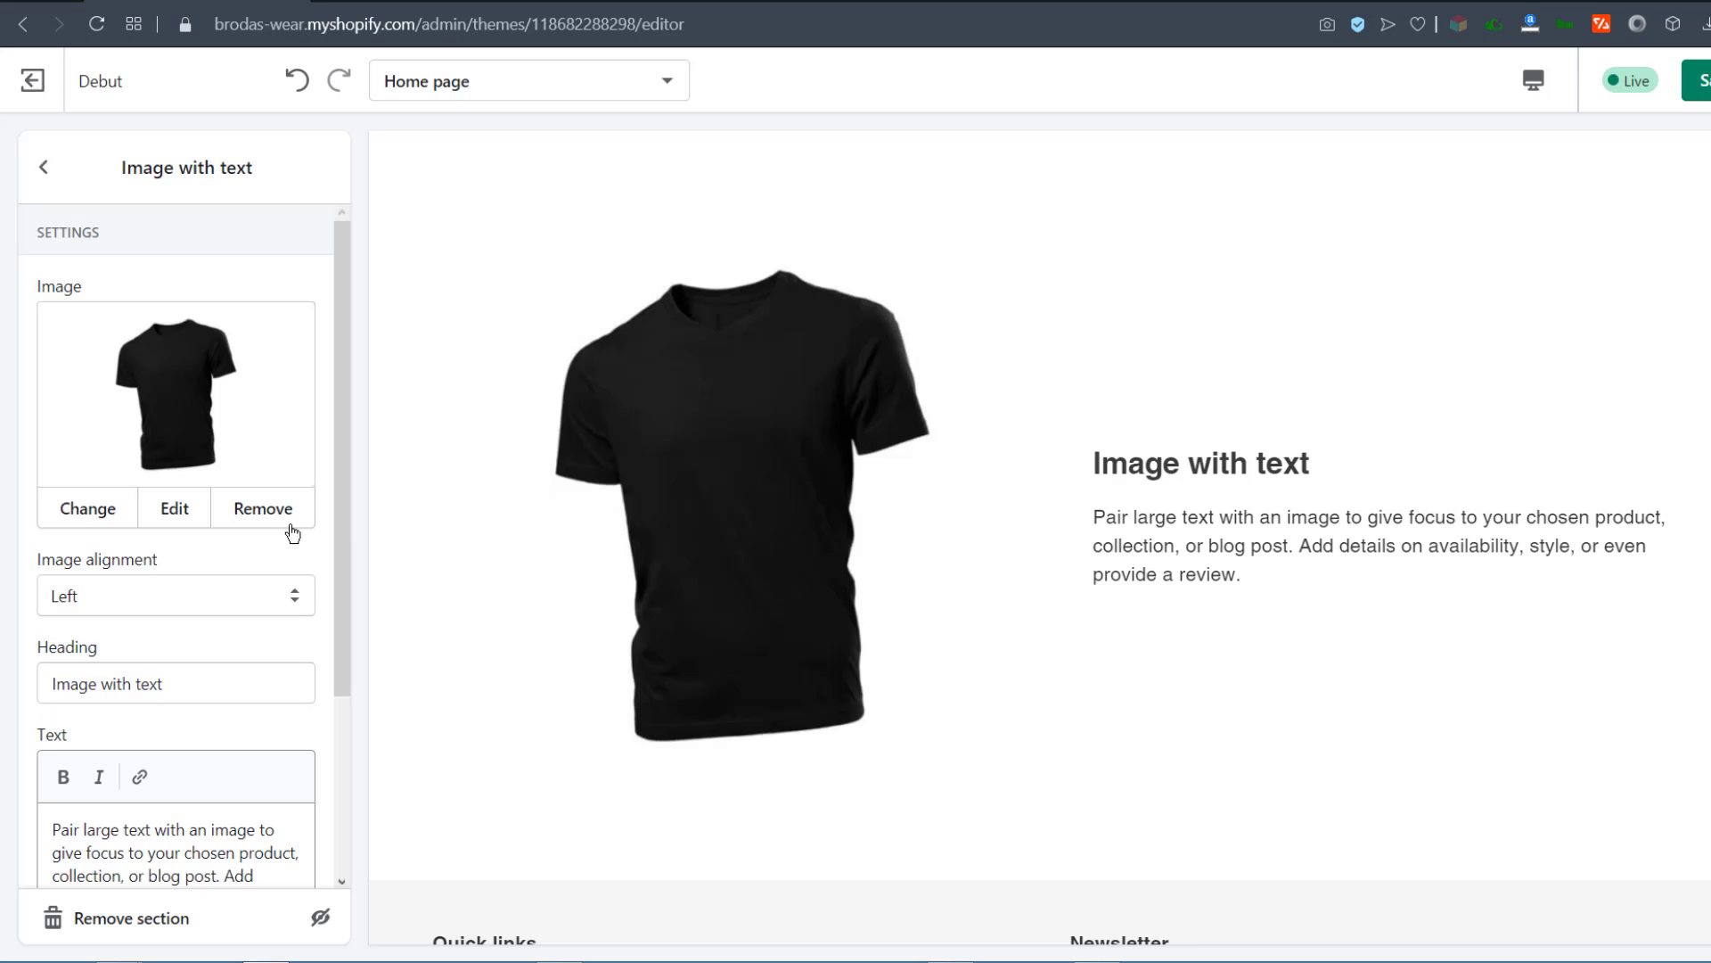
Step: Set the section's heading to "Why us?" and its text to "We sell high quality shirts . We deliver all products in time. We have a customer friendly refund policy."
drag(339, 521, 348, 713)
drag(178, 428, 1, 432)
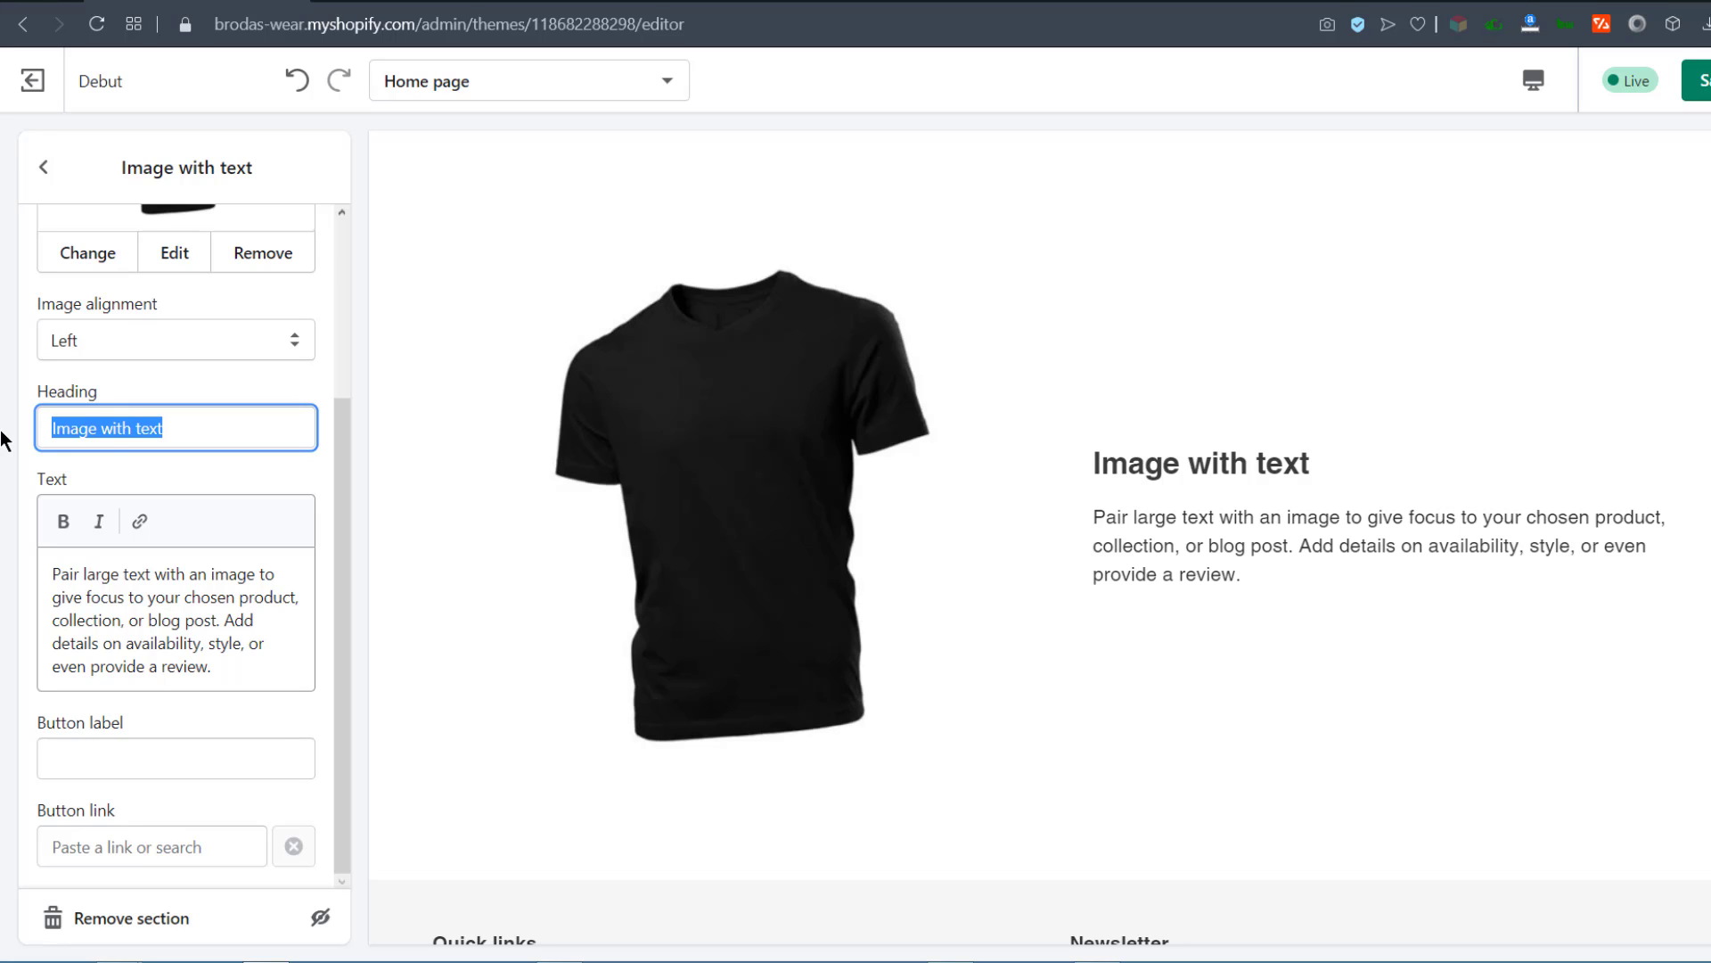
text(Why us?)
drag(52, 574, 241, 665)
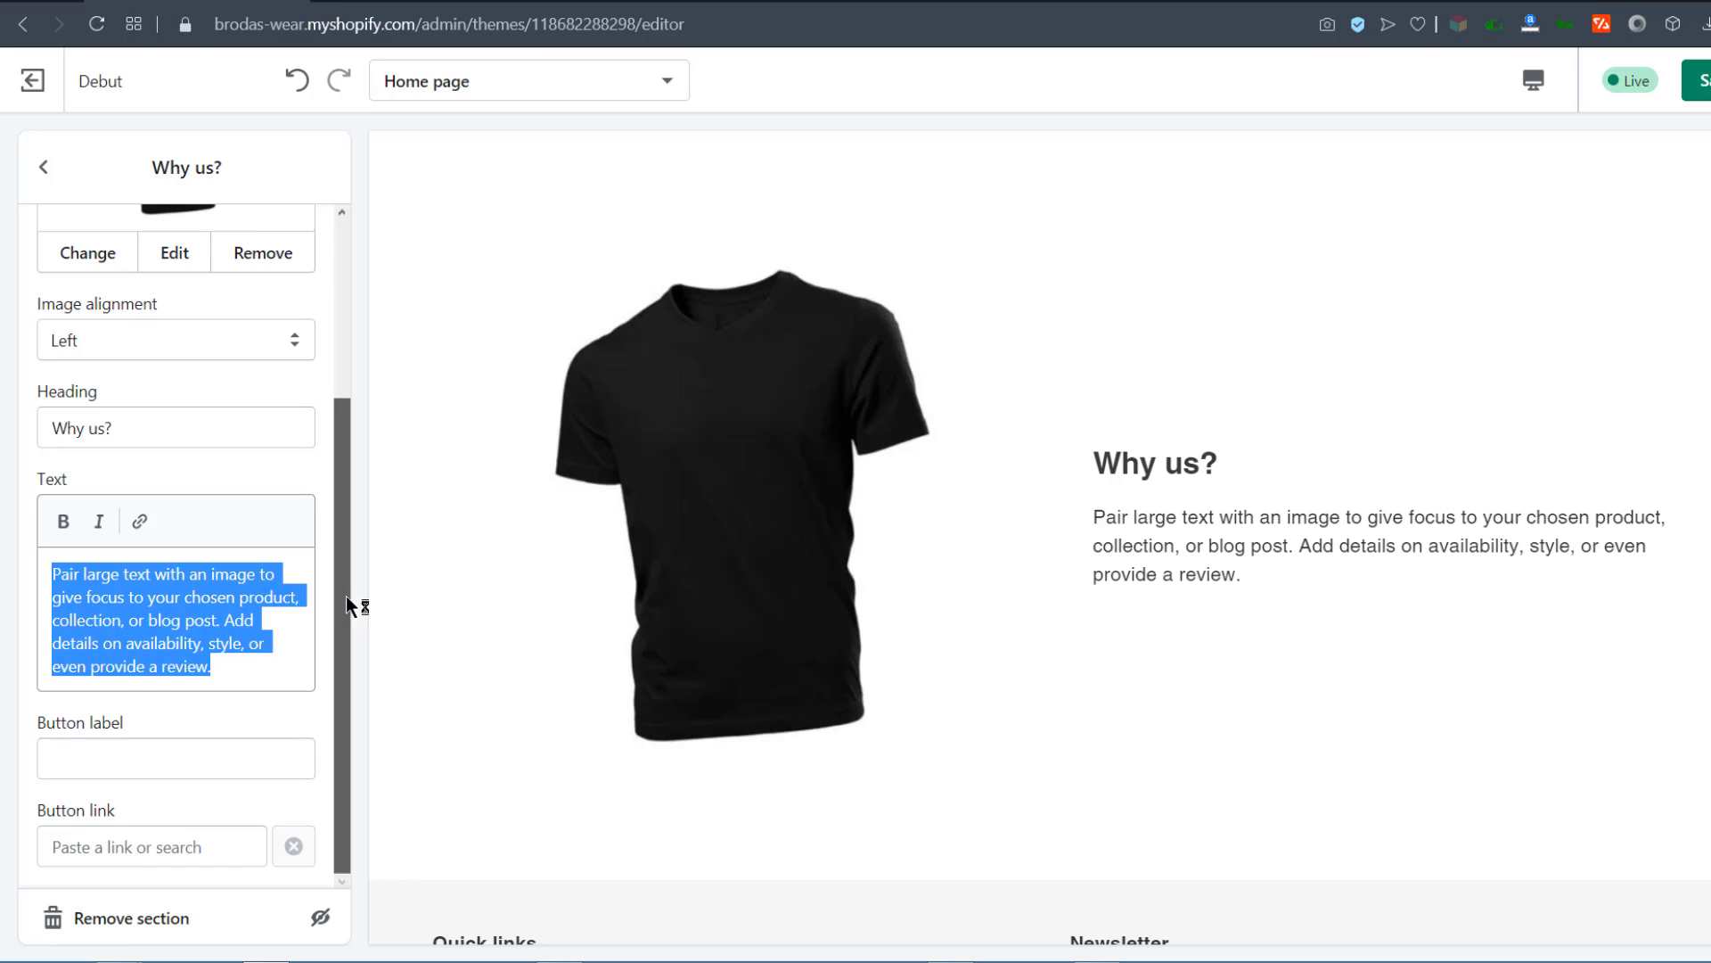
text(We sell high quality shirts .  We deliver all products in time. We have a customer friendly refund policy.)
Step: Try aligning the "Why us?" section's image to the right, and restore the left alignment
click(132, 353)
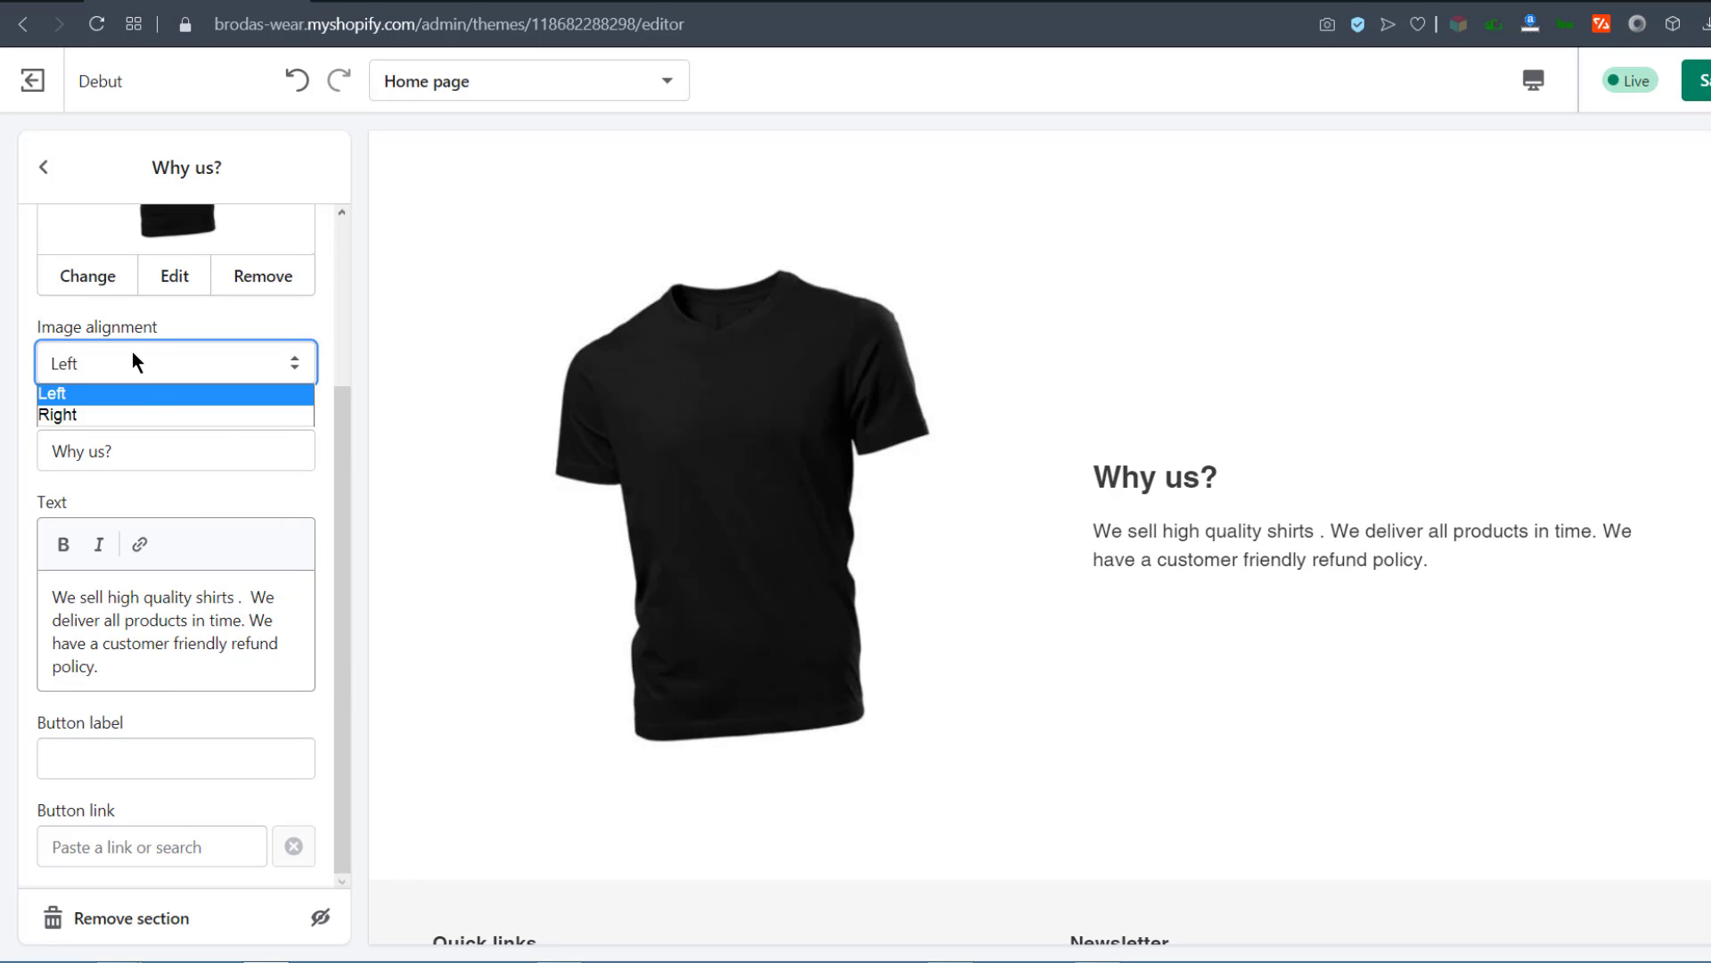
click(84, 414)
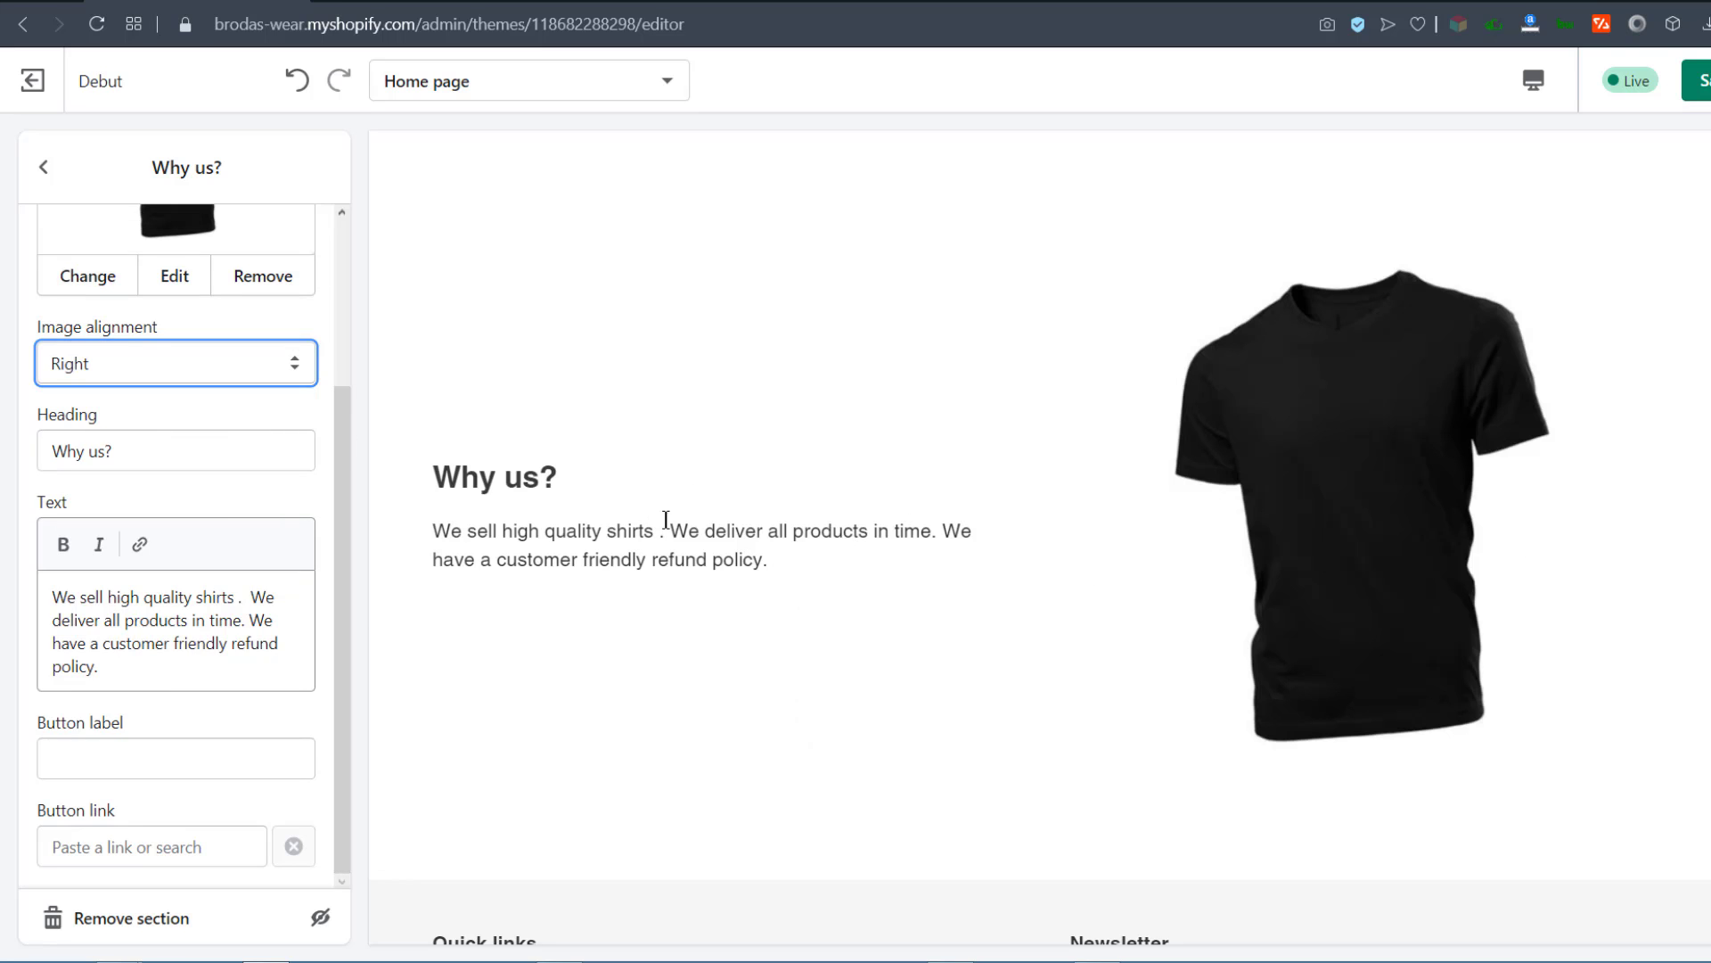
click(141, 363)
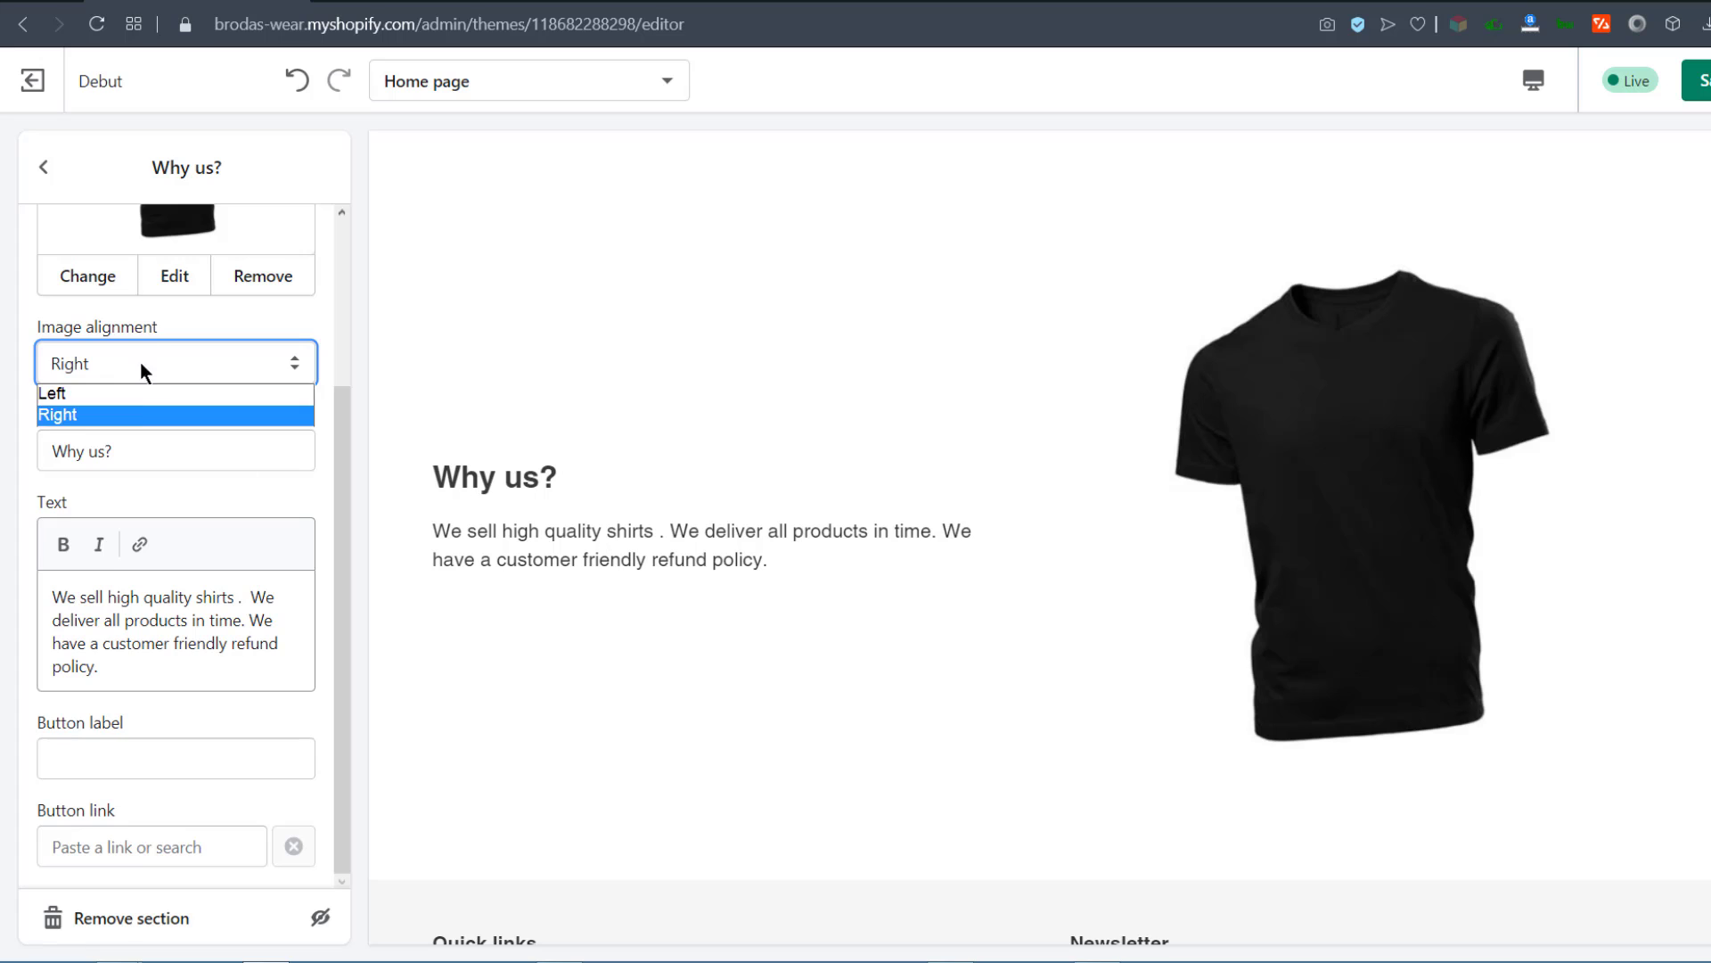
click(73, 394)
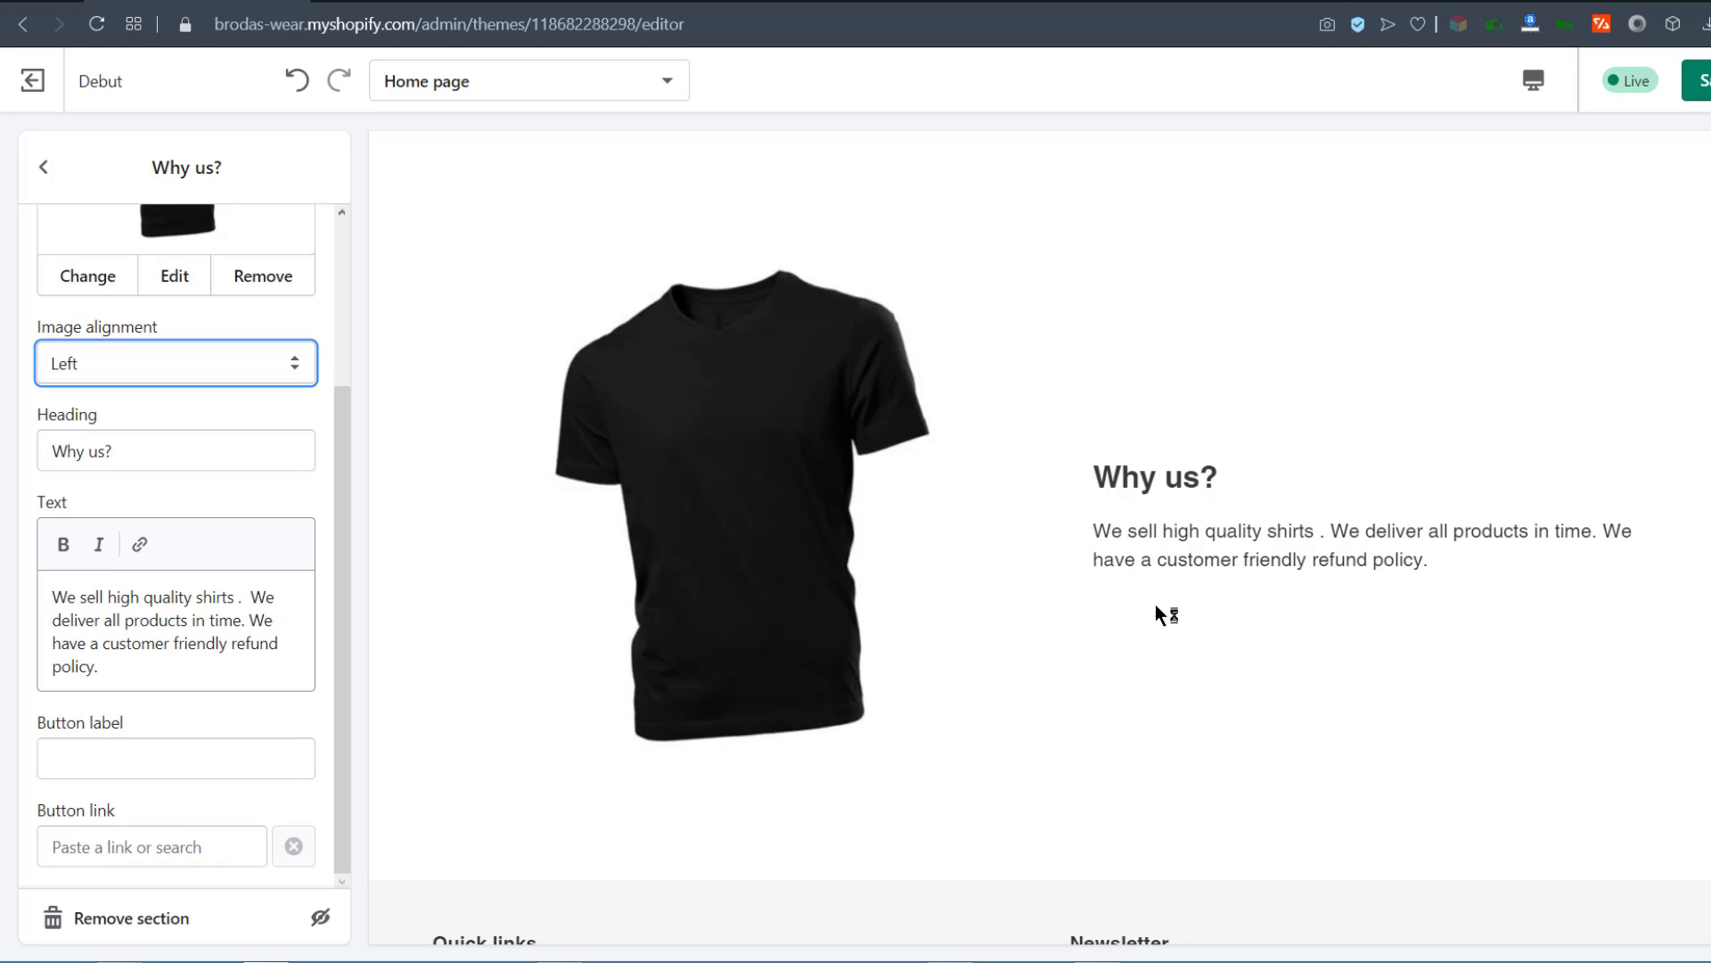
Step: Look at the link options for the "Why us?" section's button and review the section's placement in the page preview
click(71, 773)
click(46, 846)
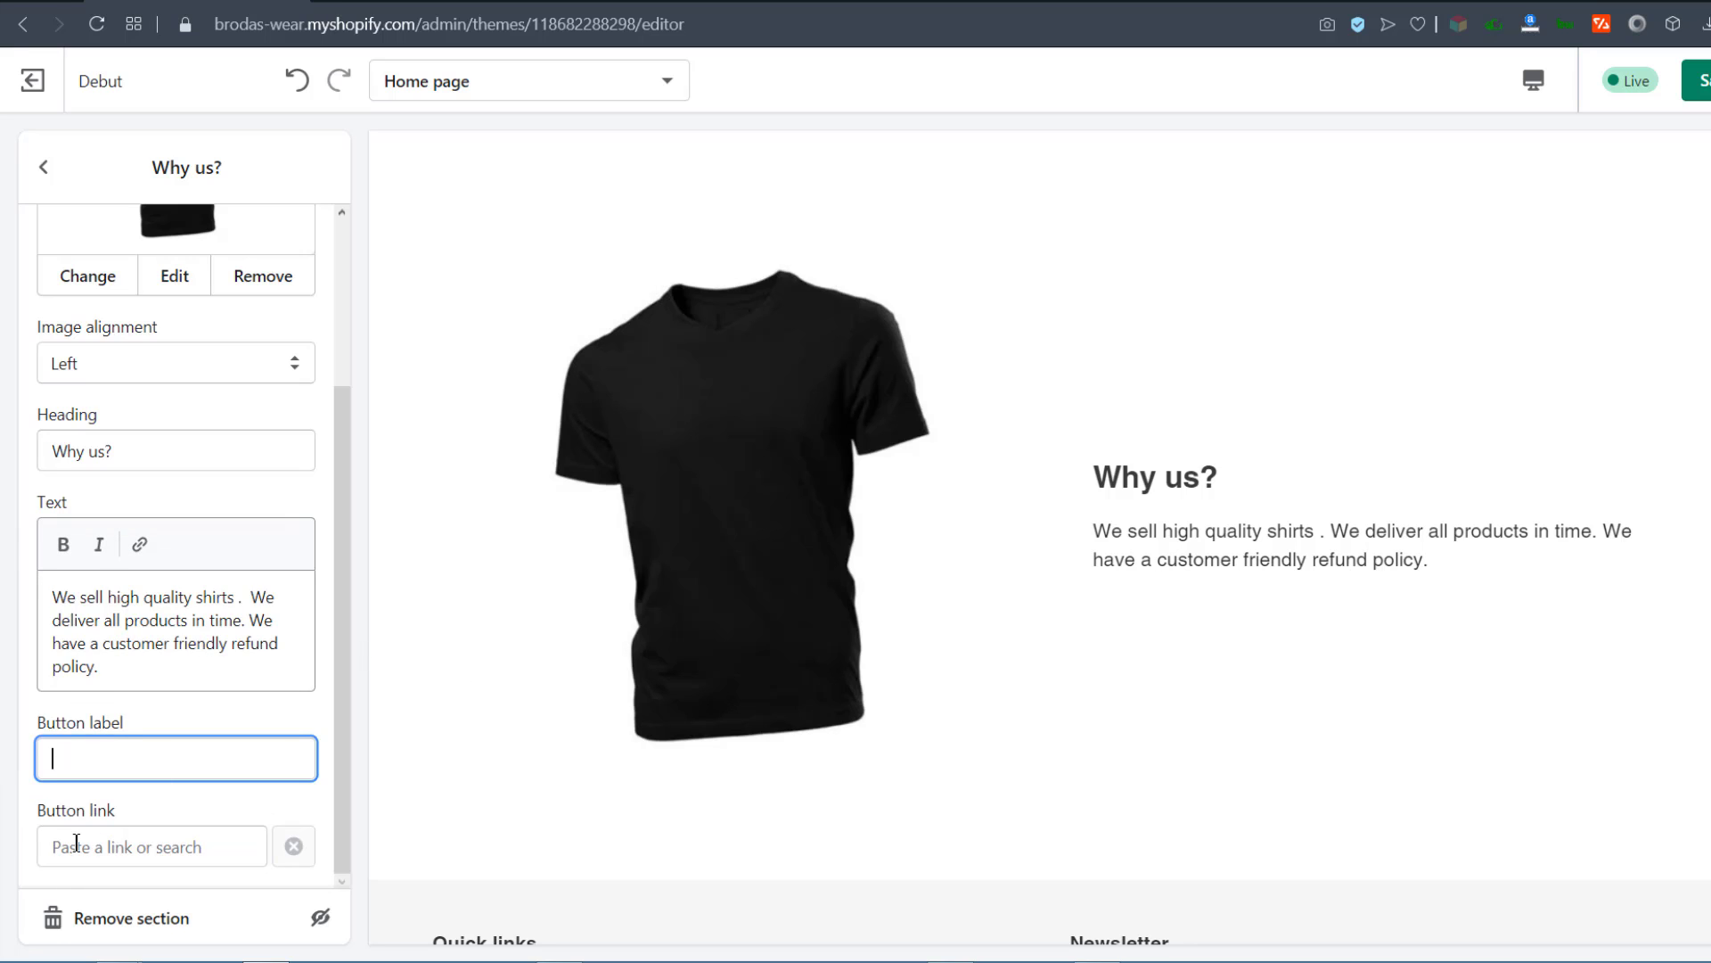
click(77, 843)
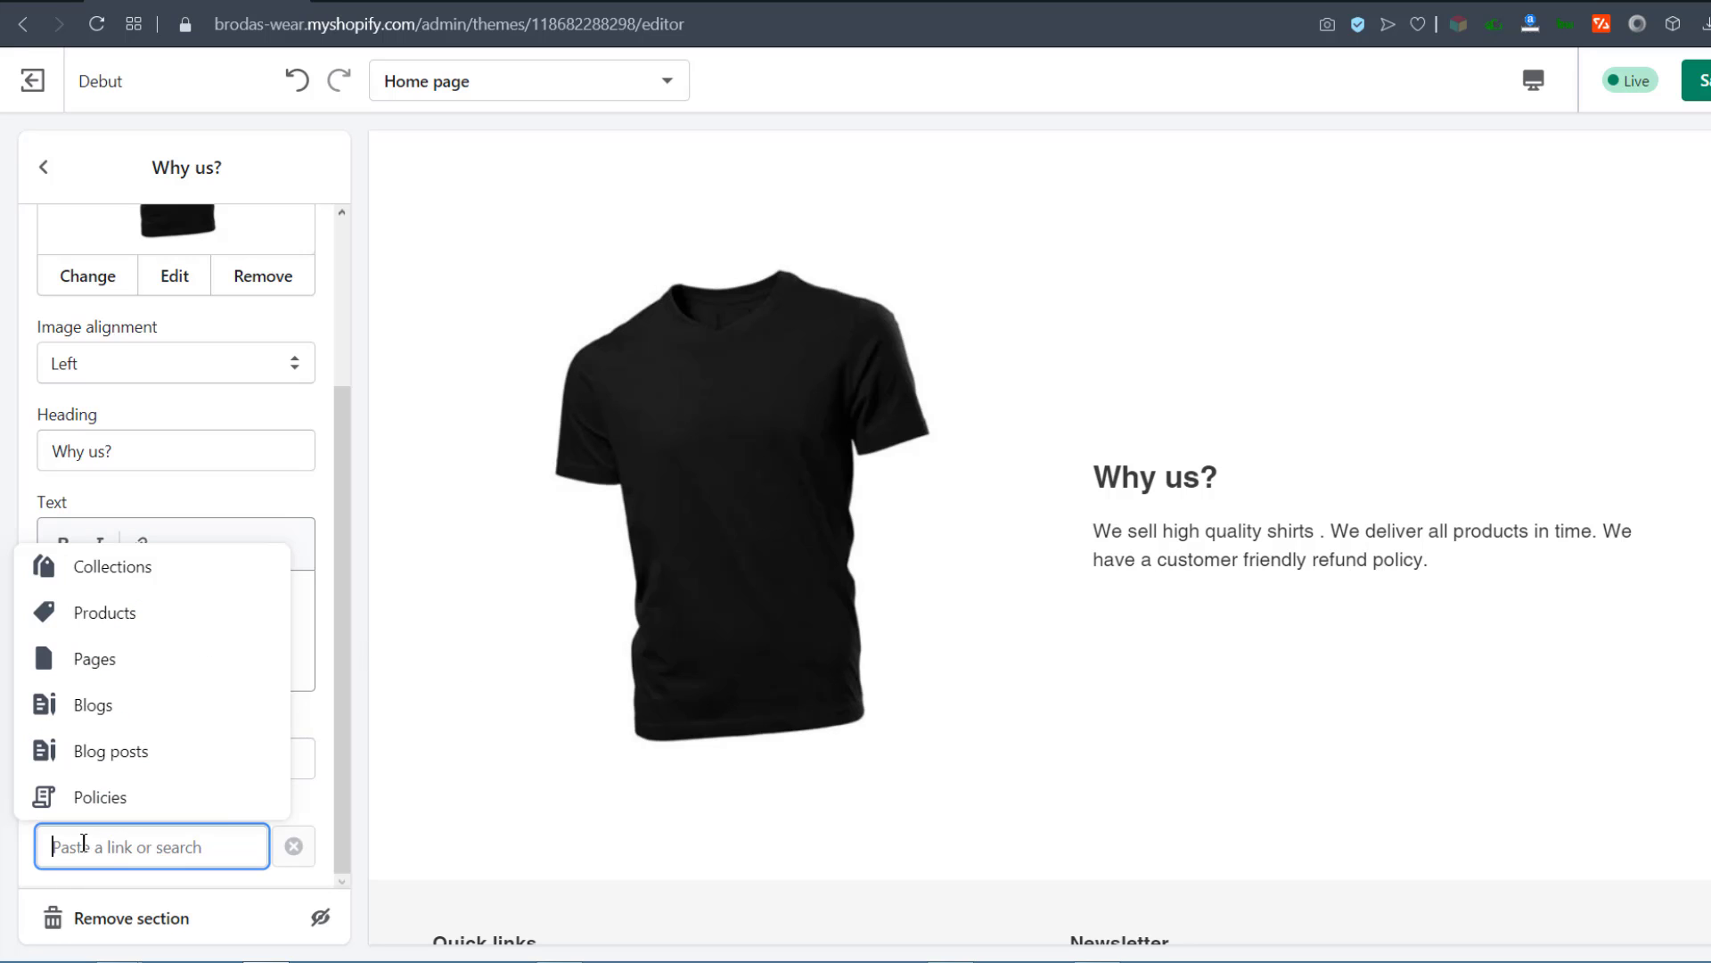
click(43, 168)
scroll(1016, 624, down, 3)
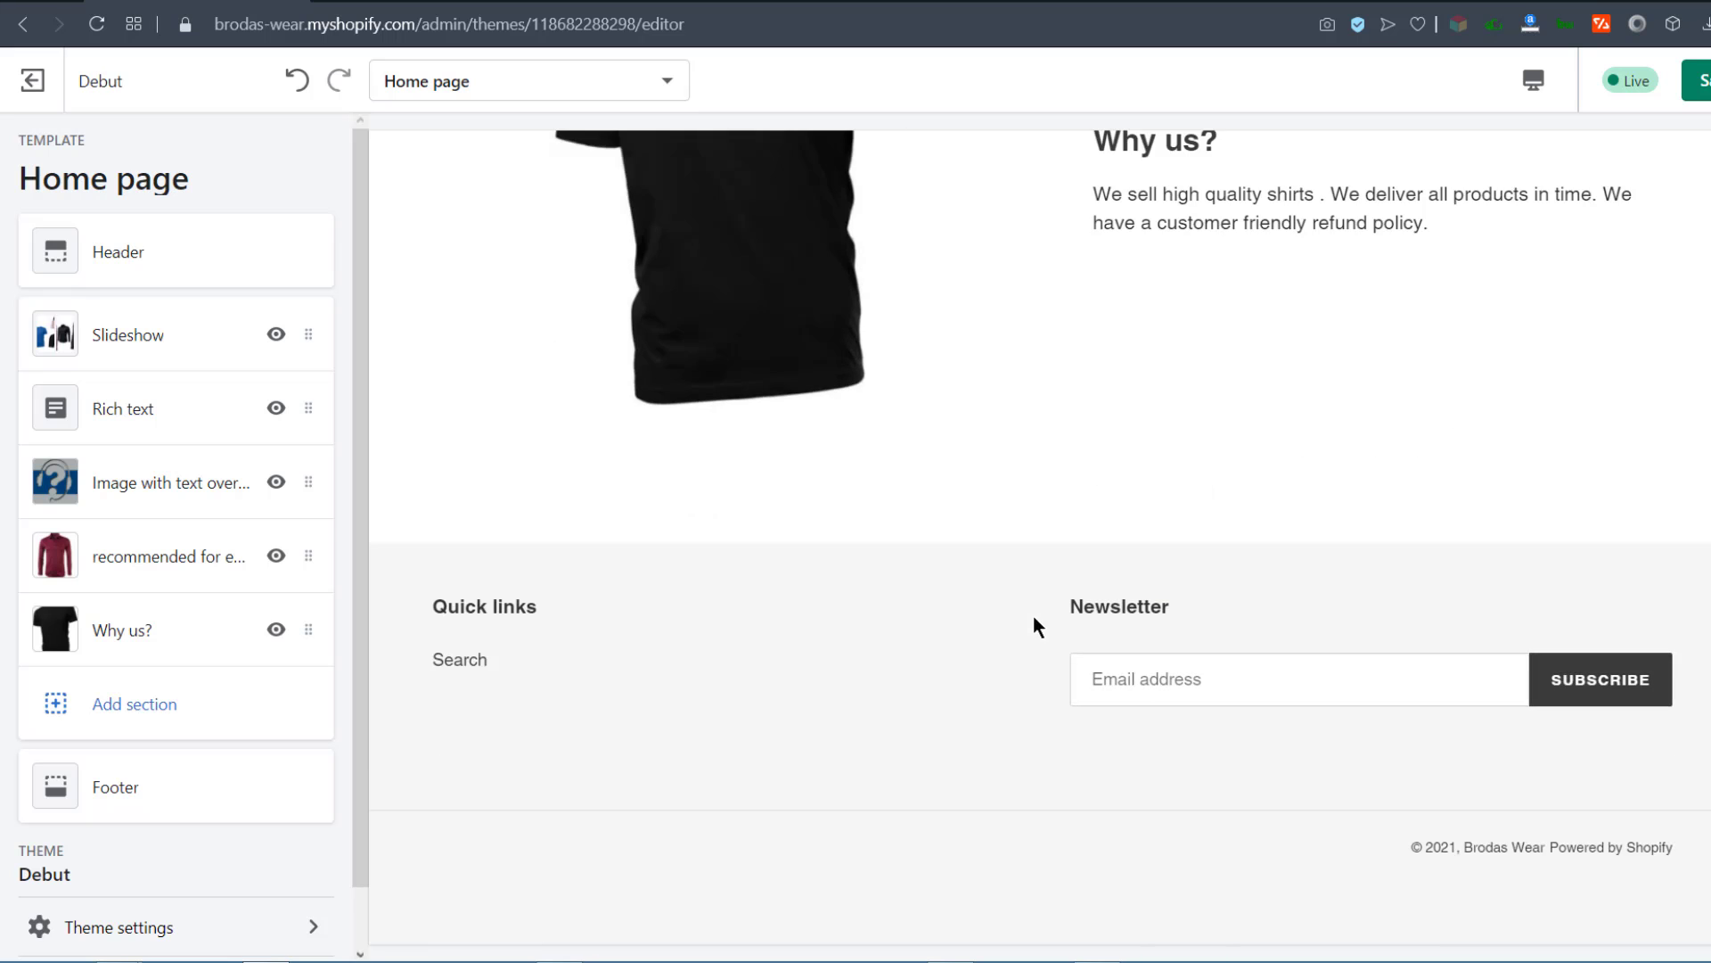
scroll(1034, 589, up, 8)
scroll(1039, 558, down, 7)
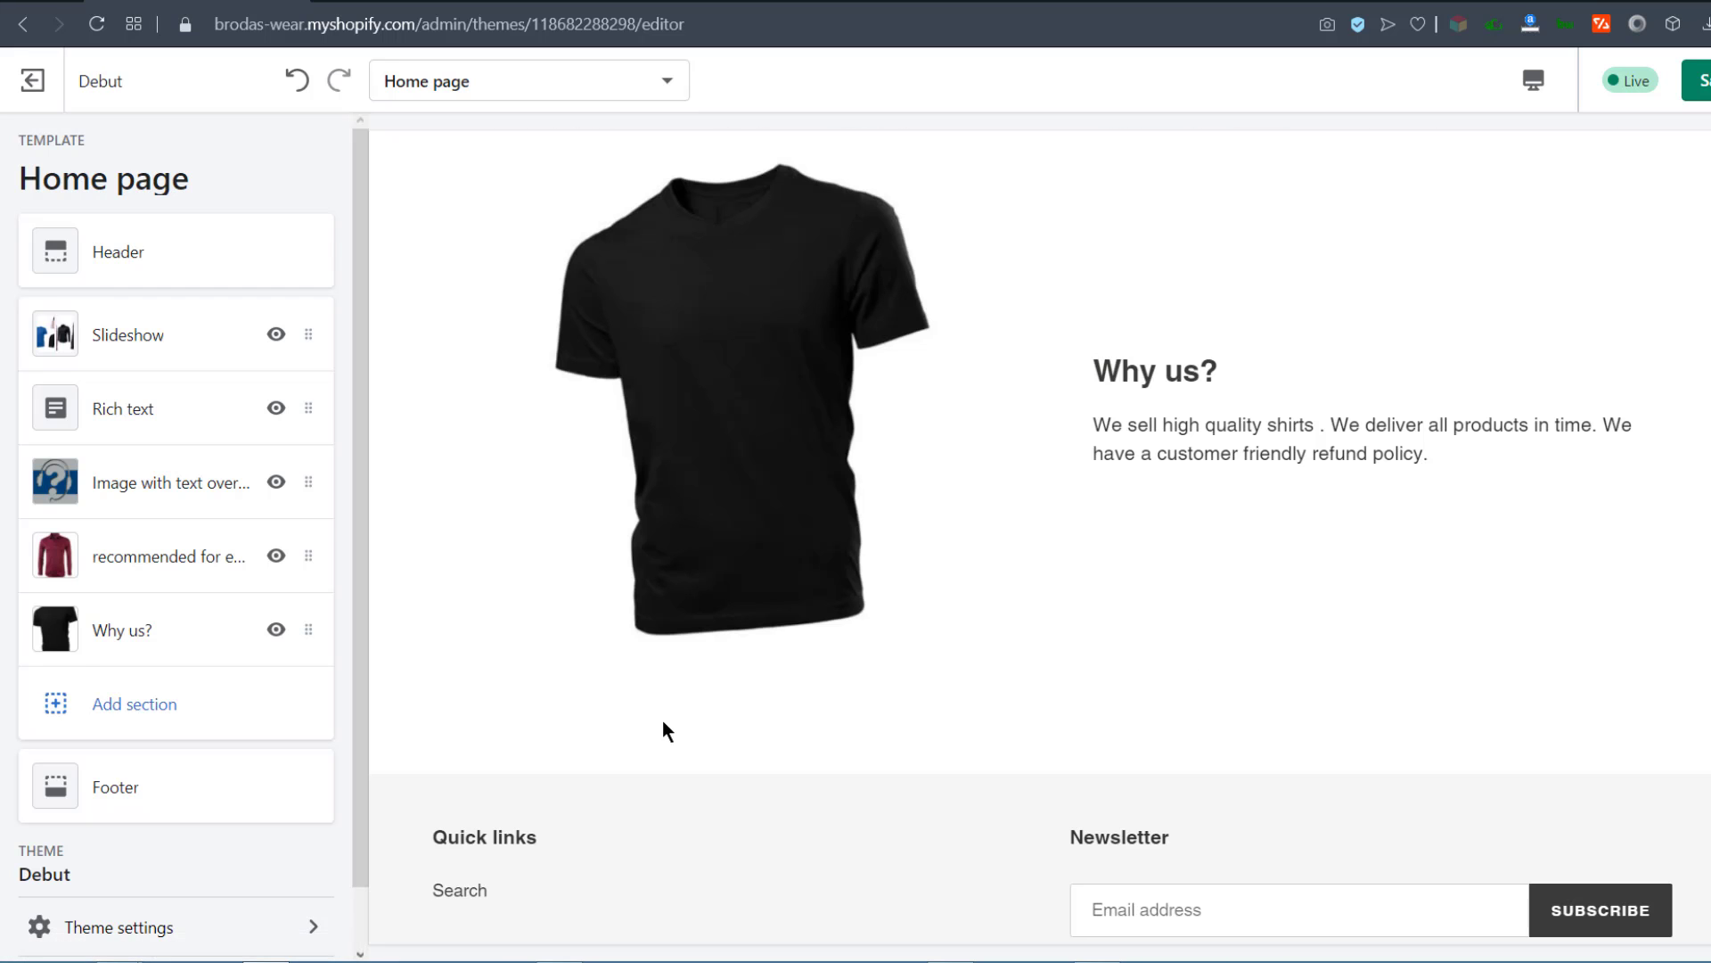
Step: Add a Testimonials section to the home page below the "Why us?" section
click(126, 713)
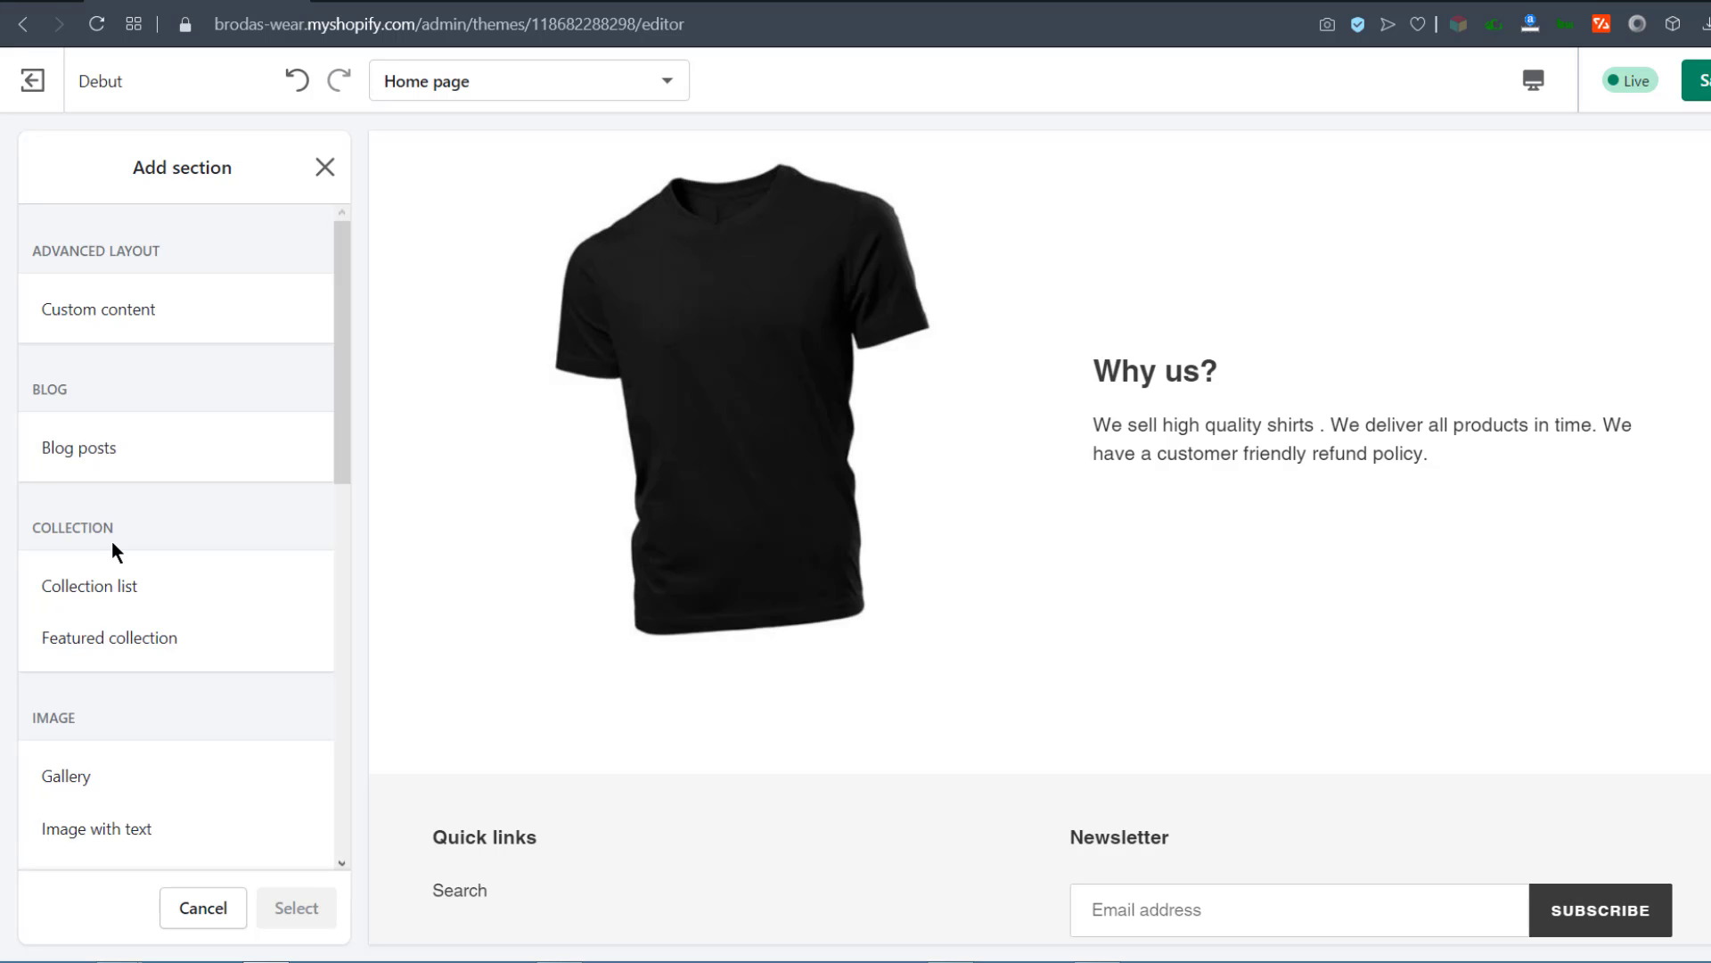
drag(346, 373, 321, 781)
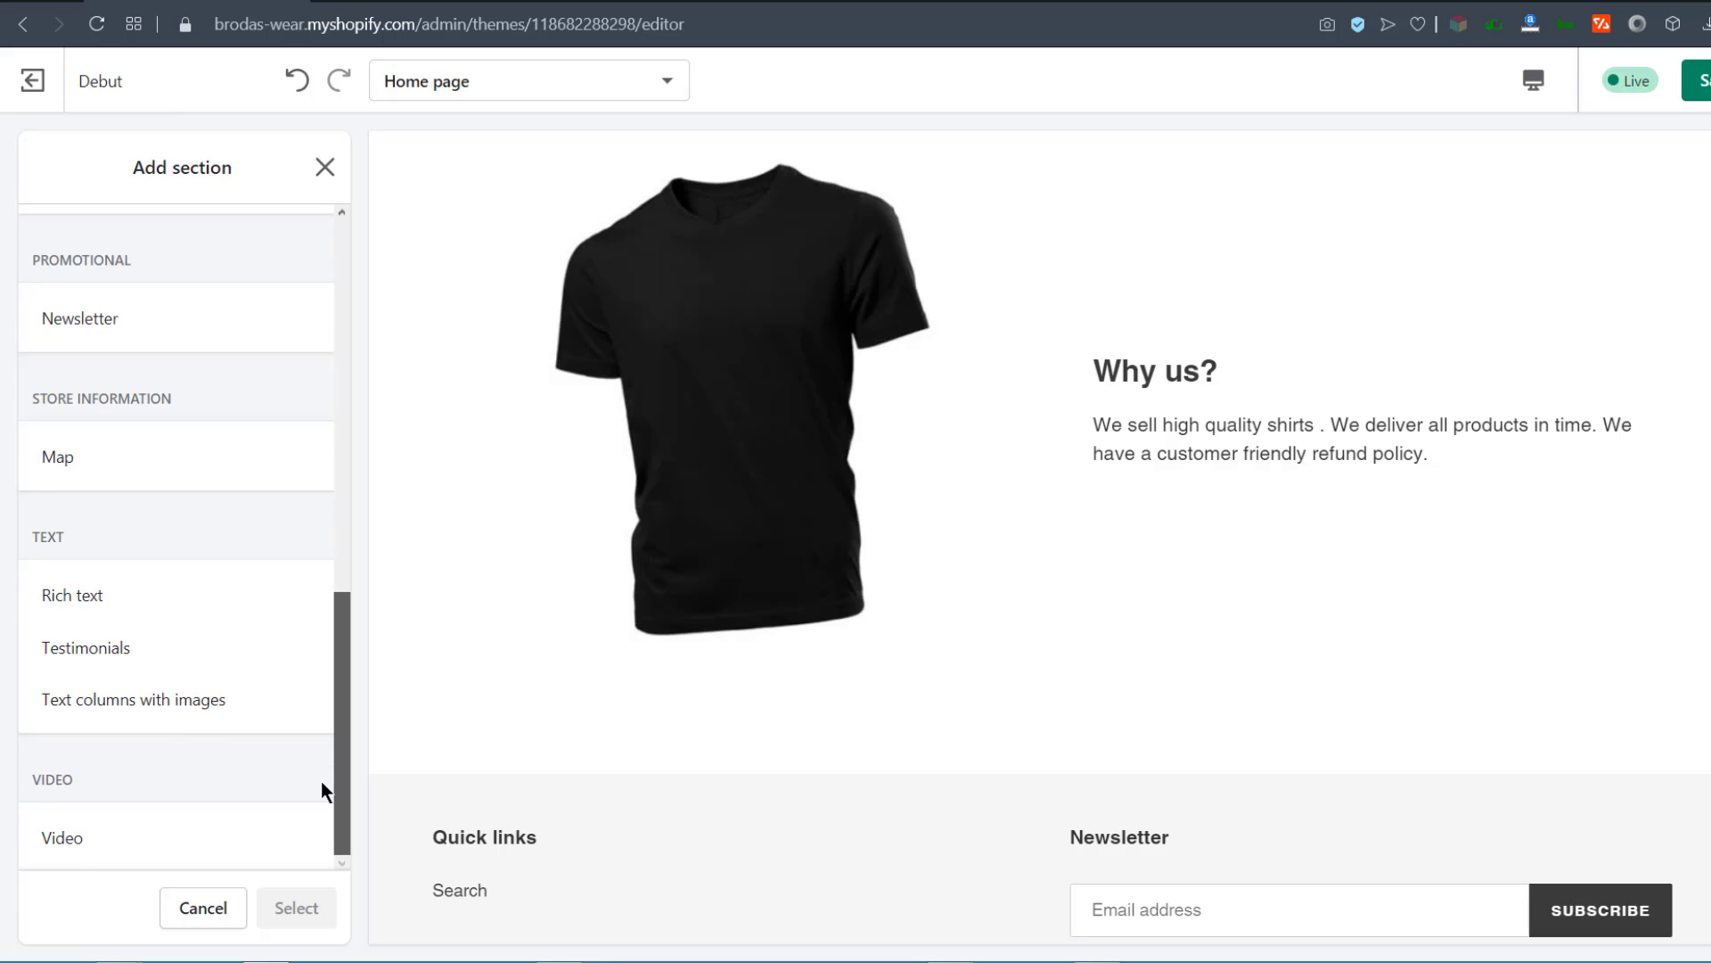
click(317, 647)
click(296, 907)
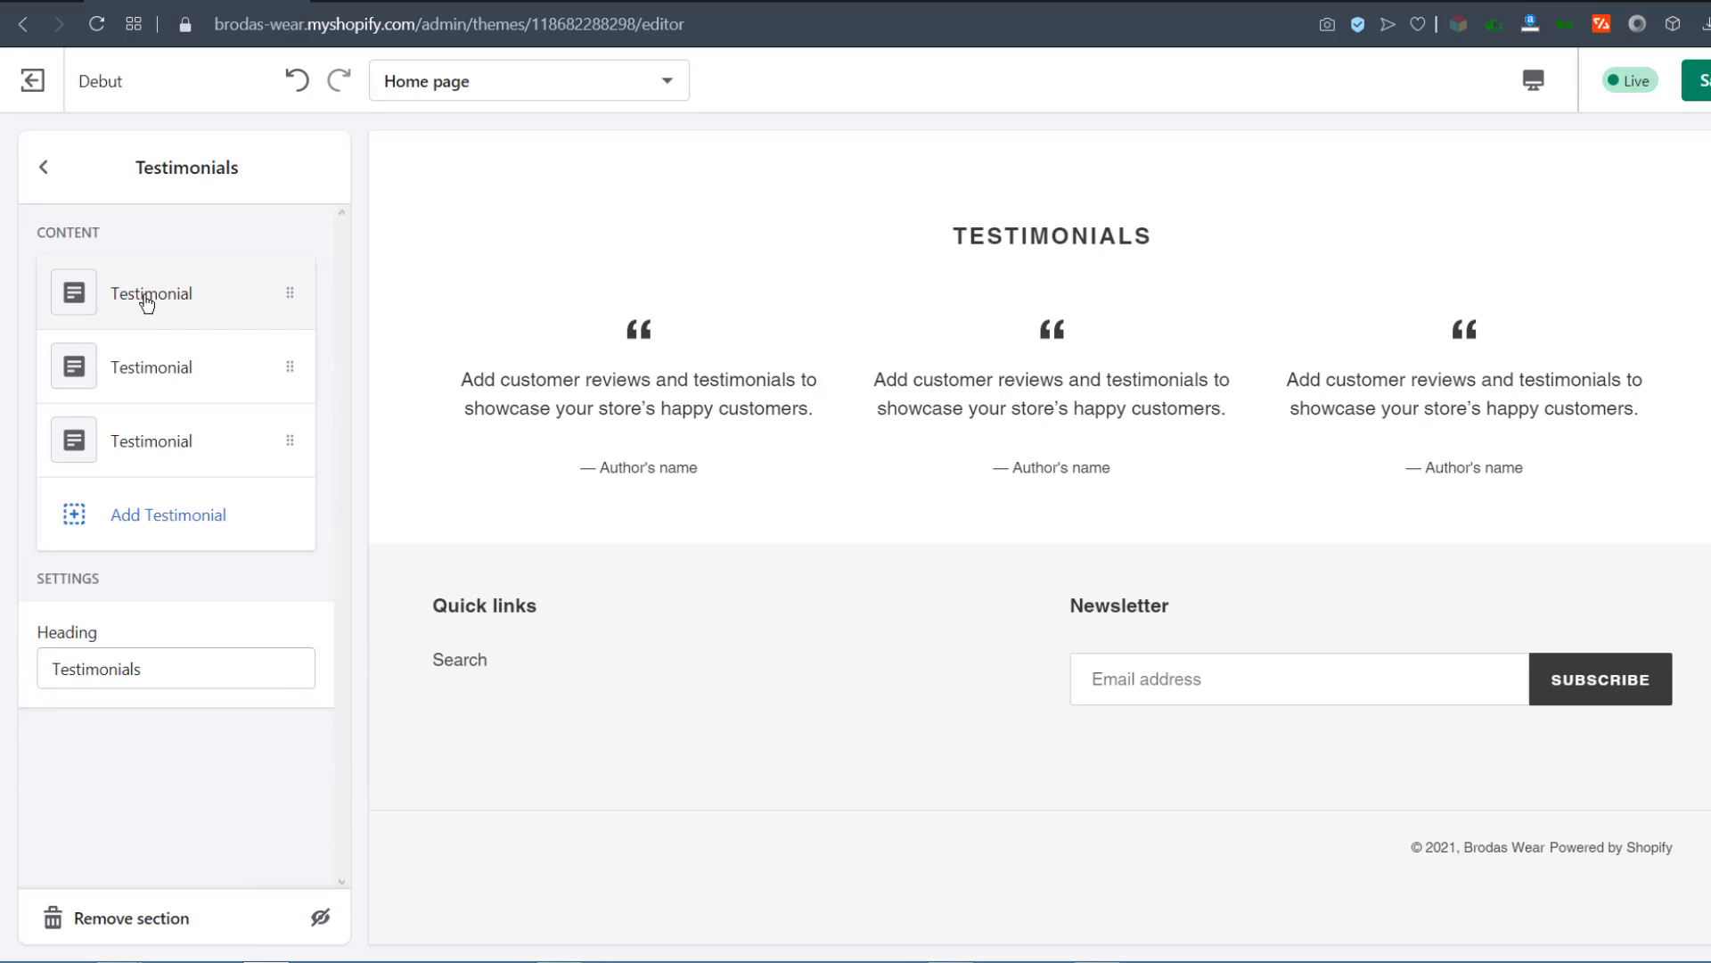
Step: Inspect the text and author settings of the first and third testimonial blocks
click(147, 296)
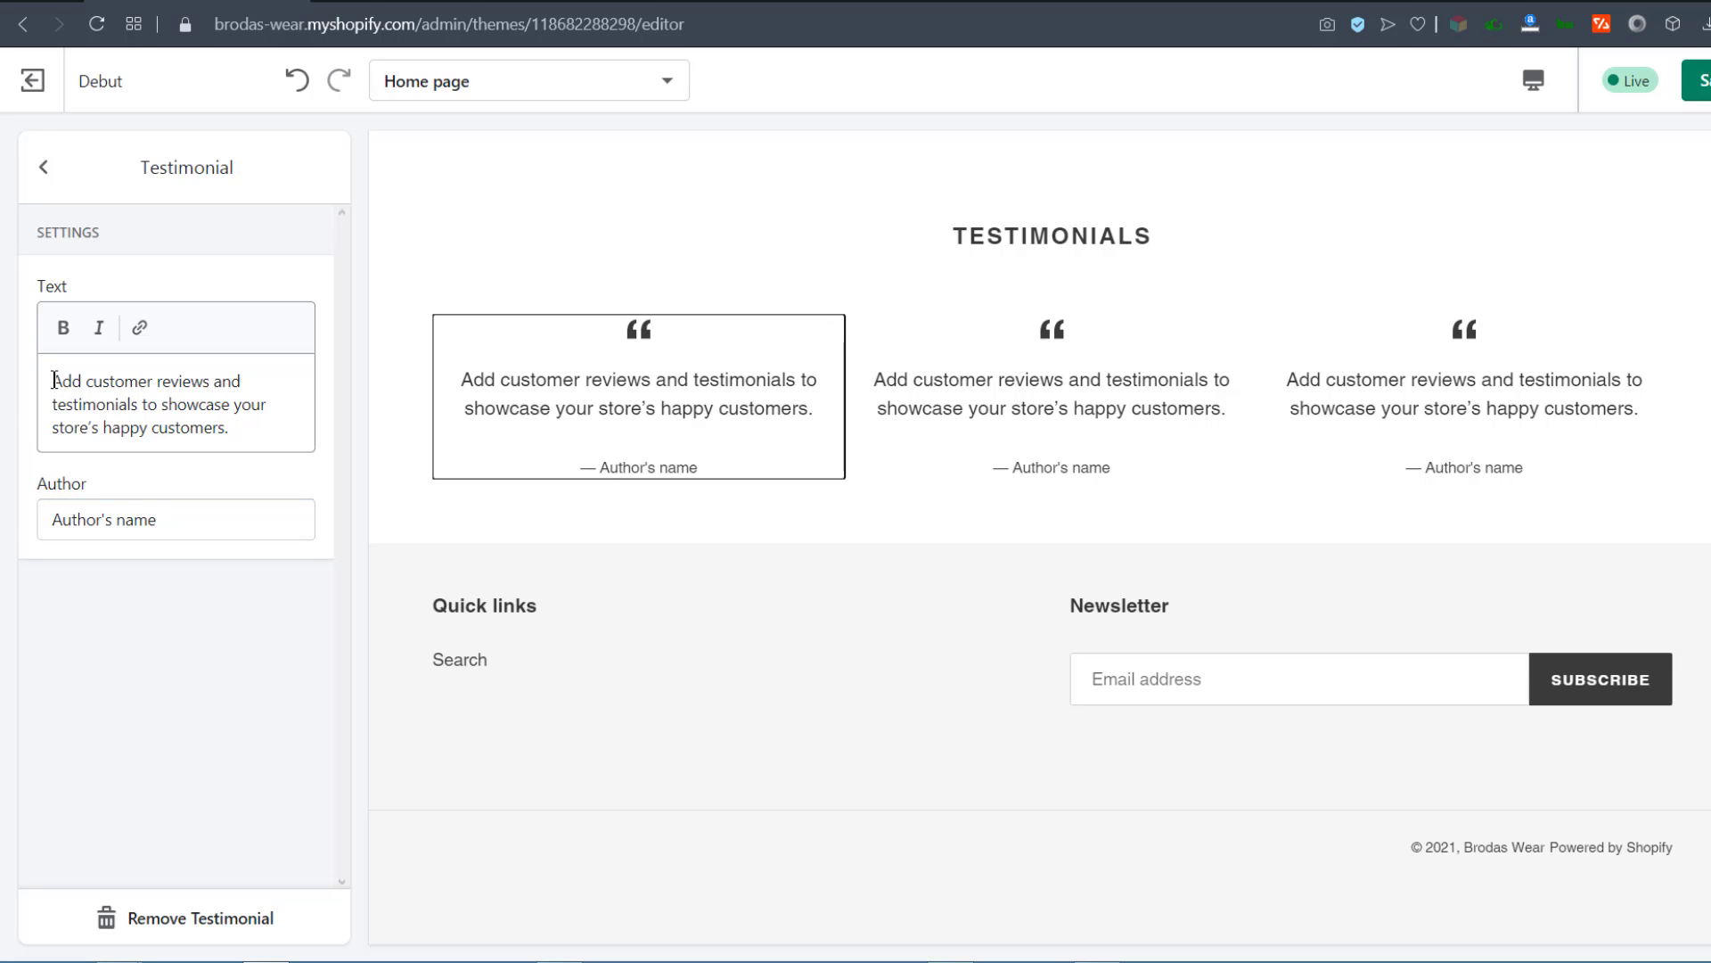
drag(53, 382, 252, 428)
drag(179, 514, 12, 488)
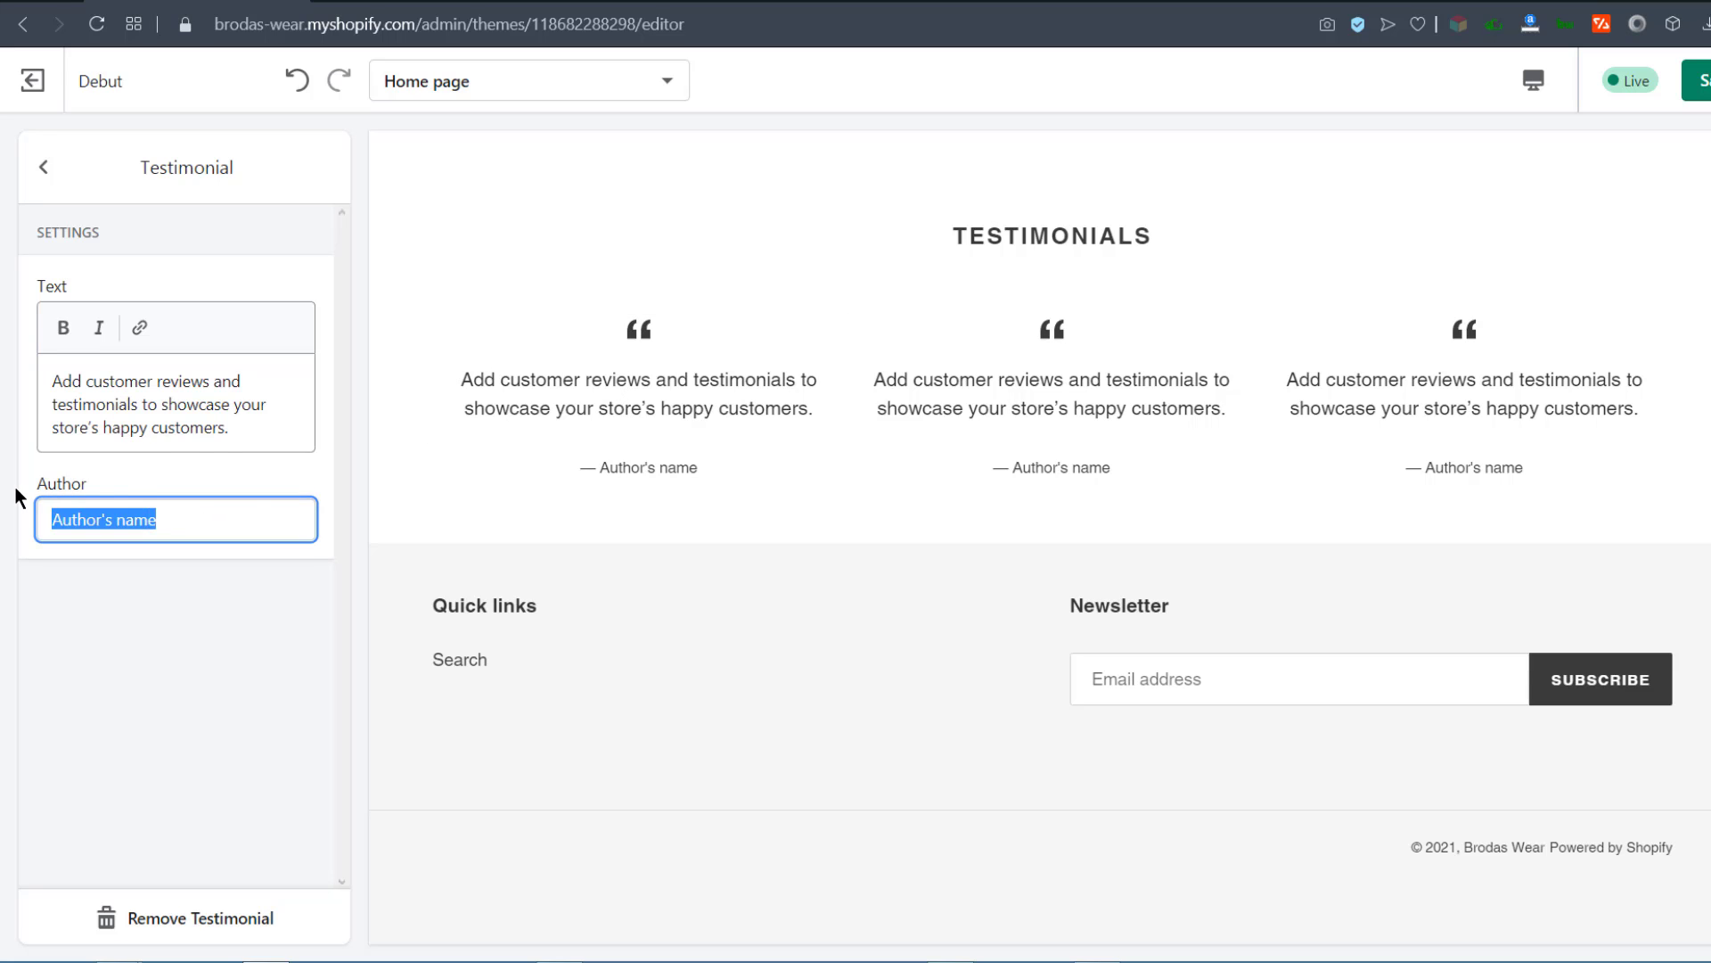
click(165, 601)
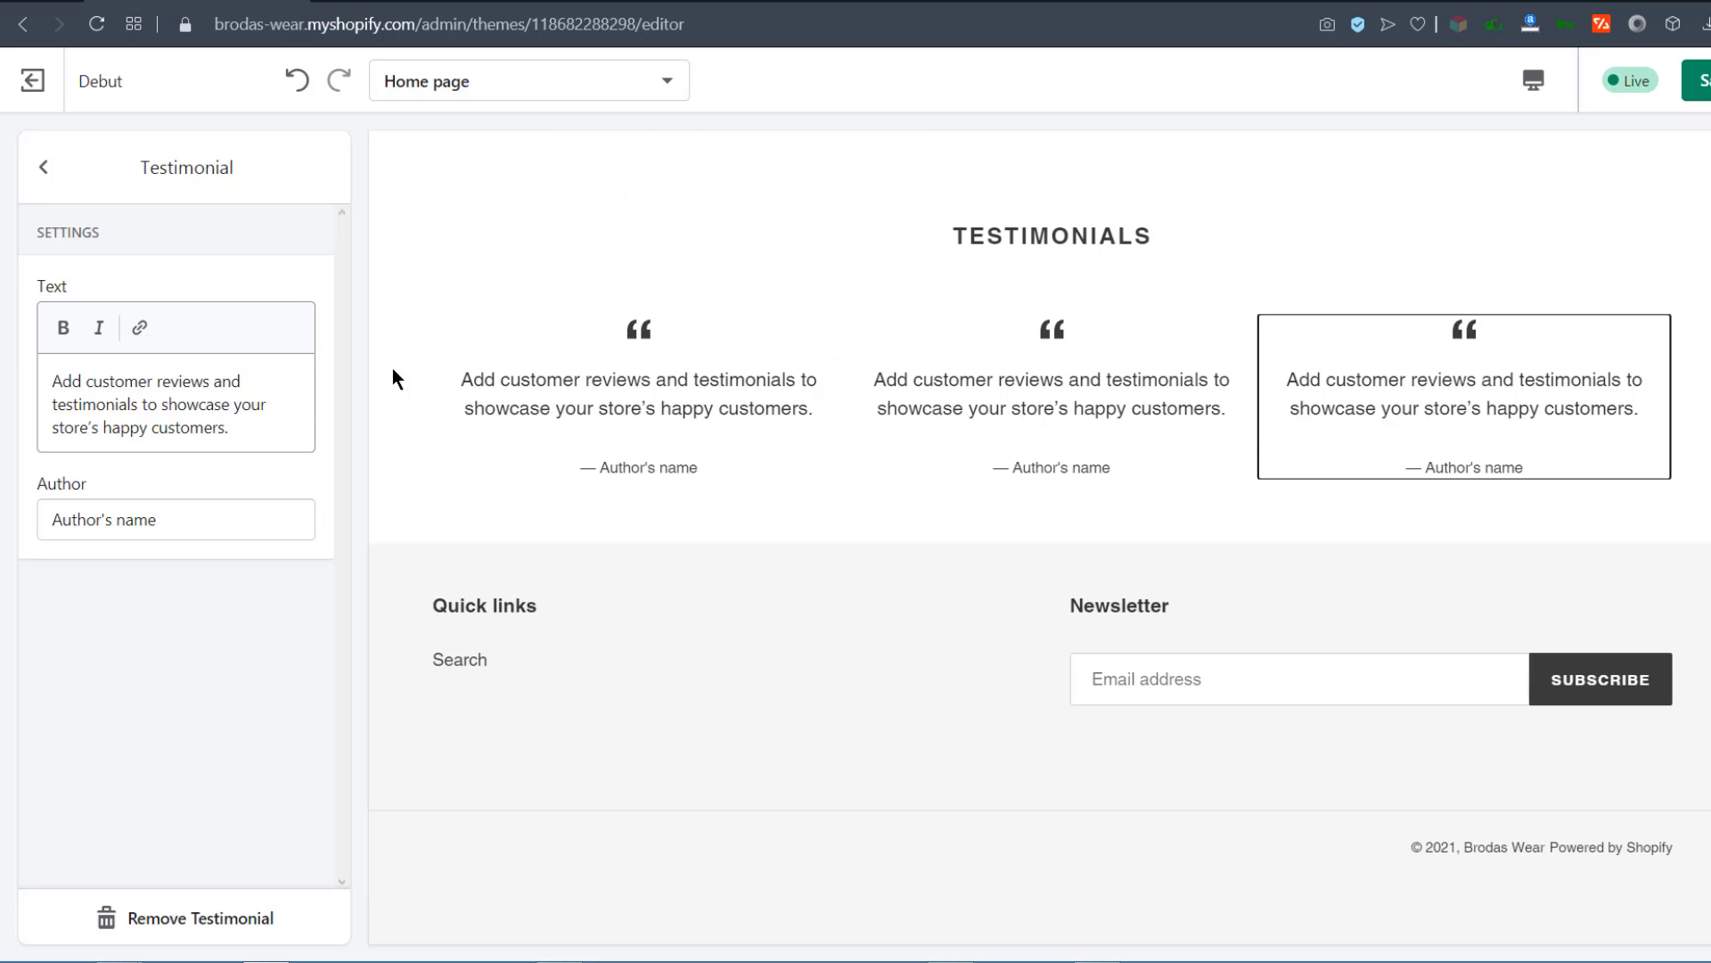
click(45, 169)
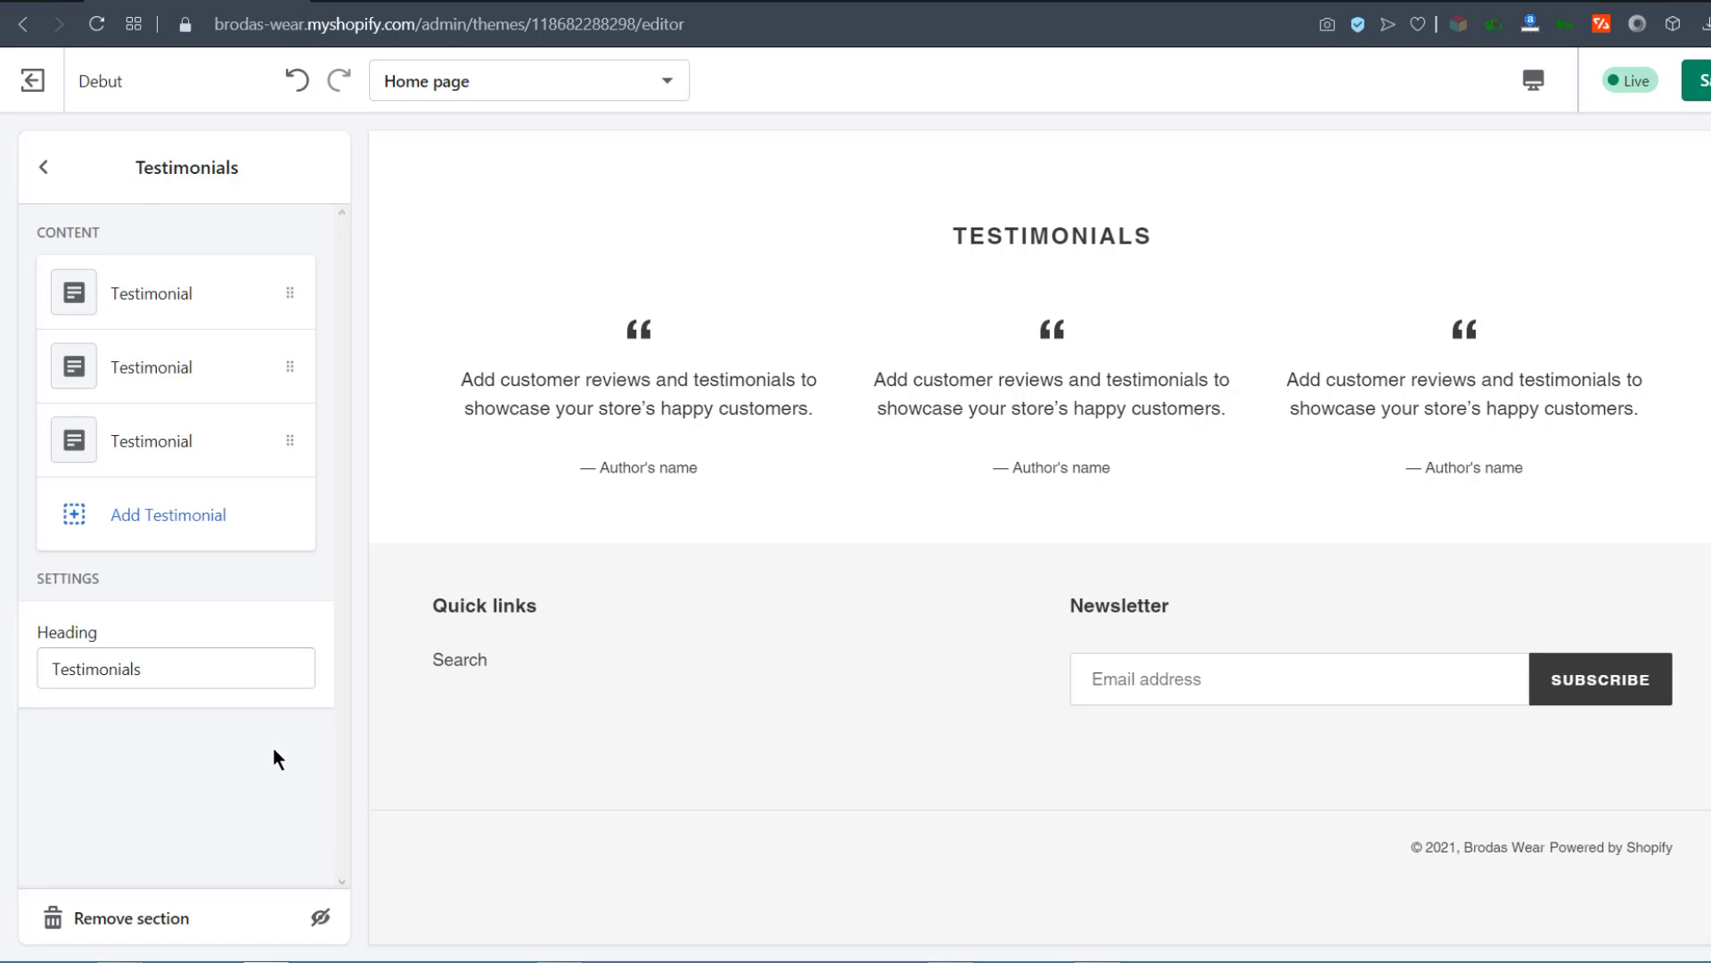
Step: Change the Testimonials section's heading to "What Our customers say" and return to the home page section list
drag(153, 668, 40, 669)
click(77, 668)
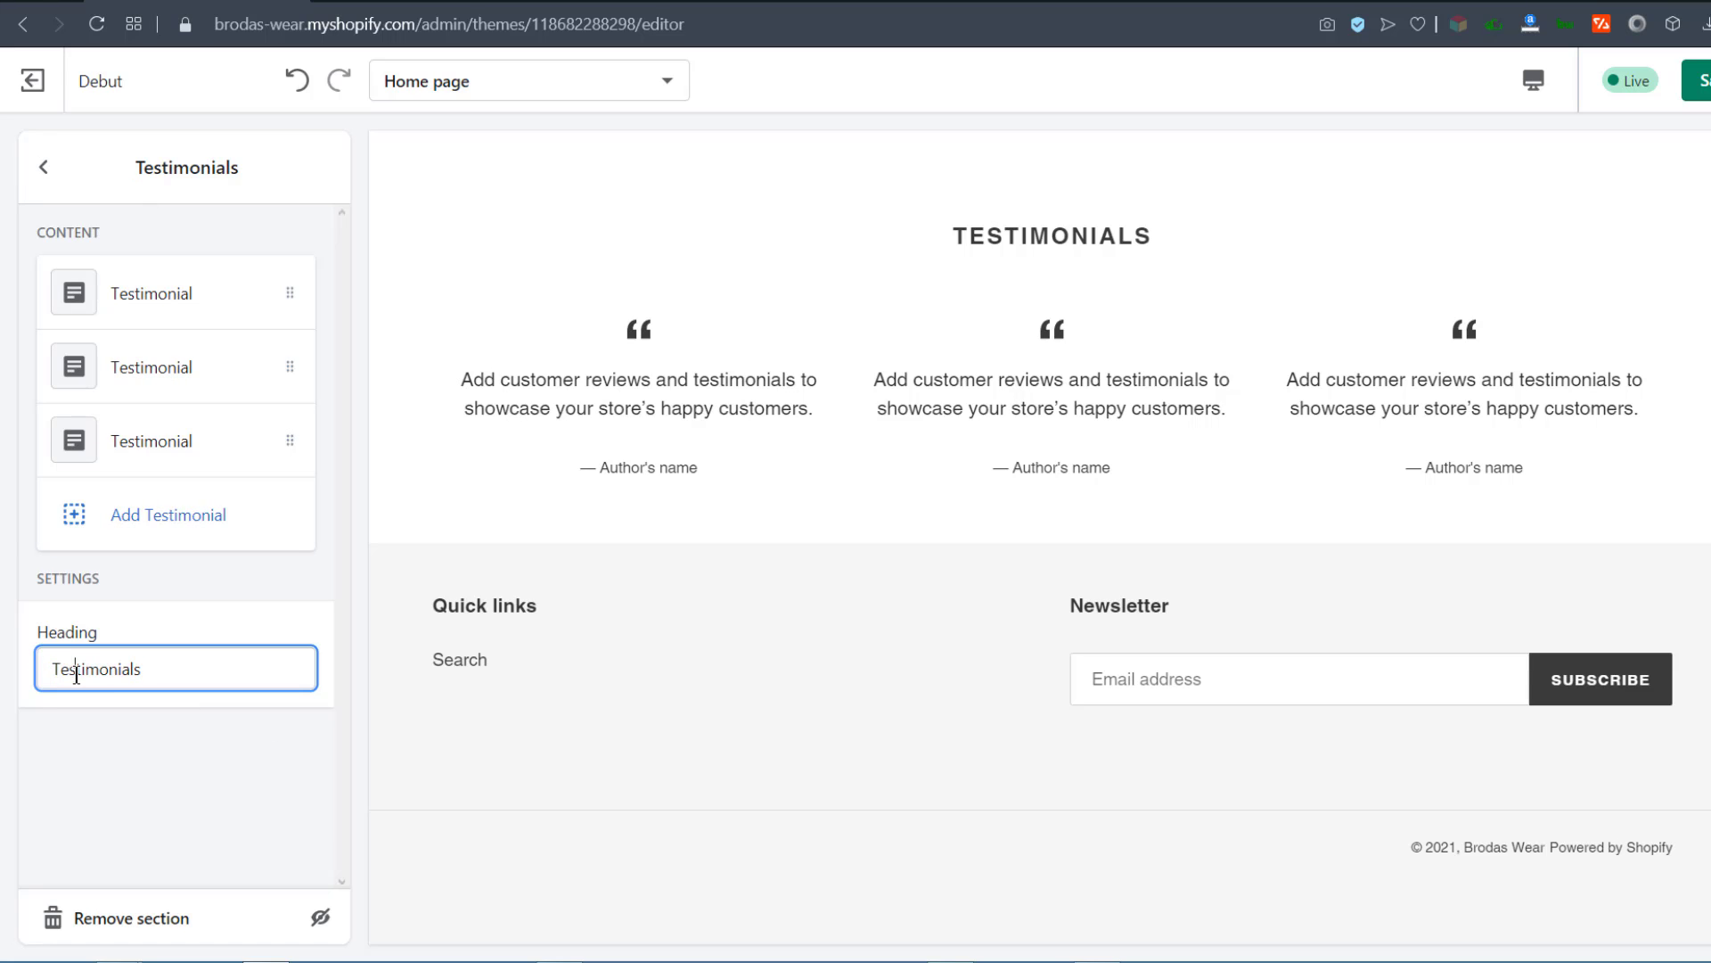
drag(147, 667, 12, 657)
text(What Our c)
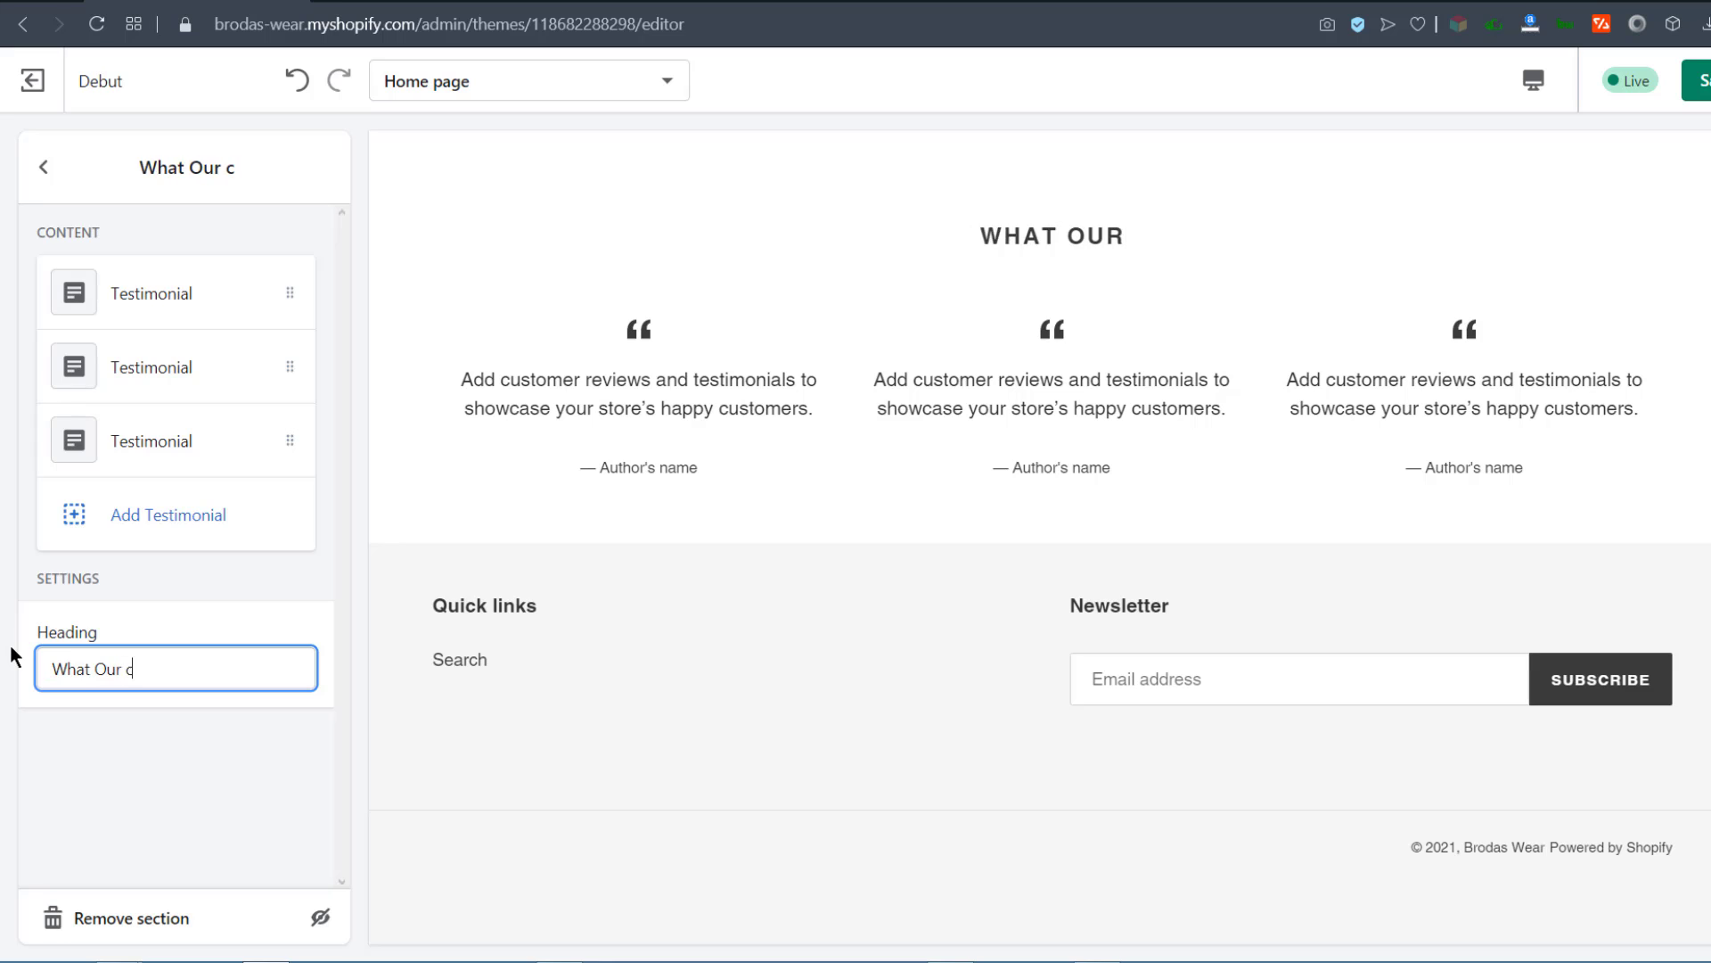
text(ustomers say)
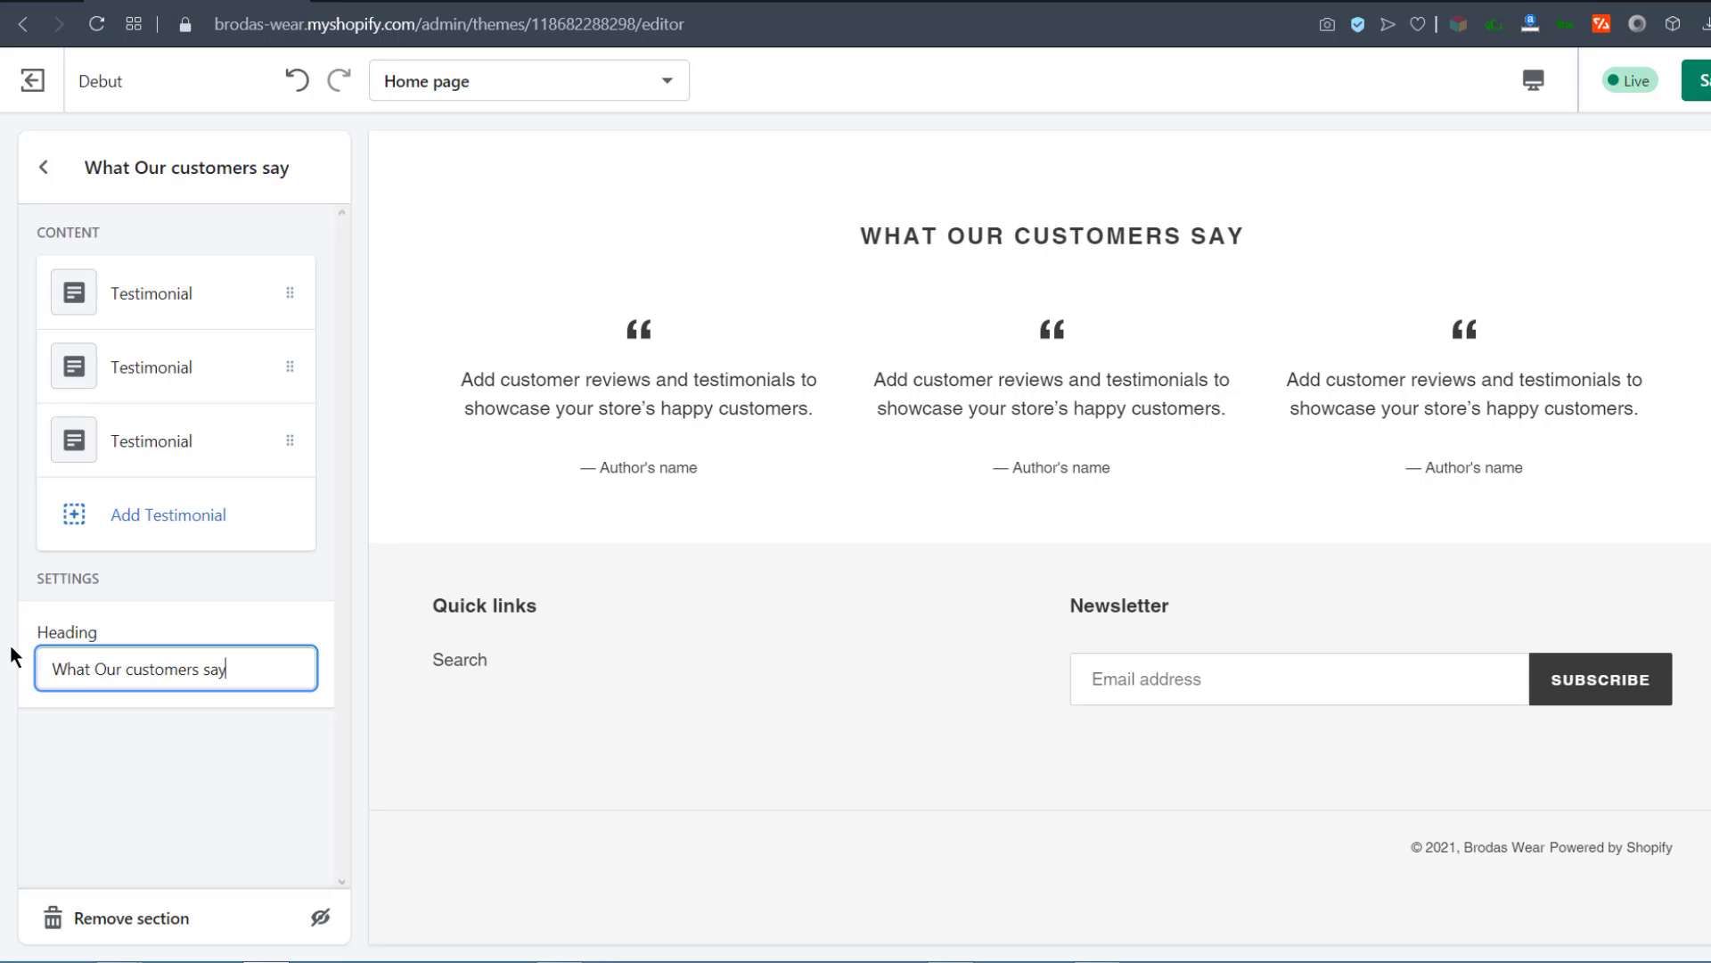
click(43, 167)
Step: Add a Blog posts section to the home page below the "What Our customers say" section
scroll(724, 431, up, 4)
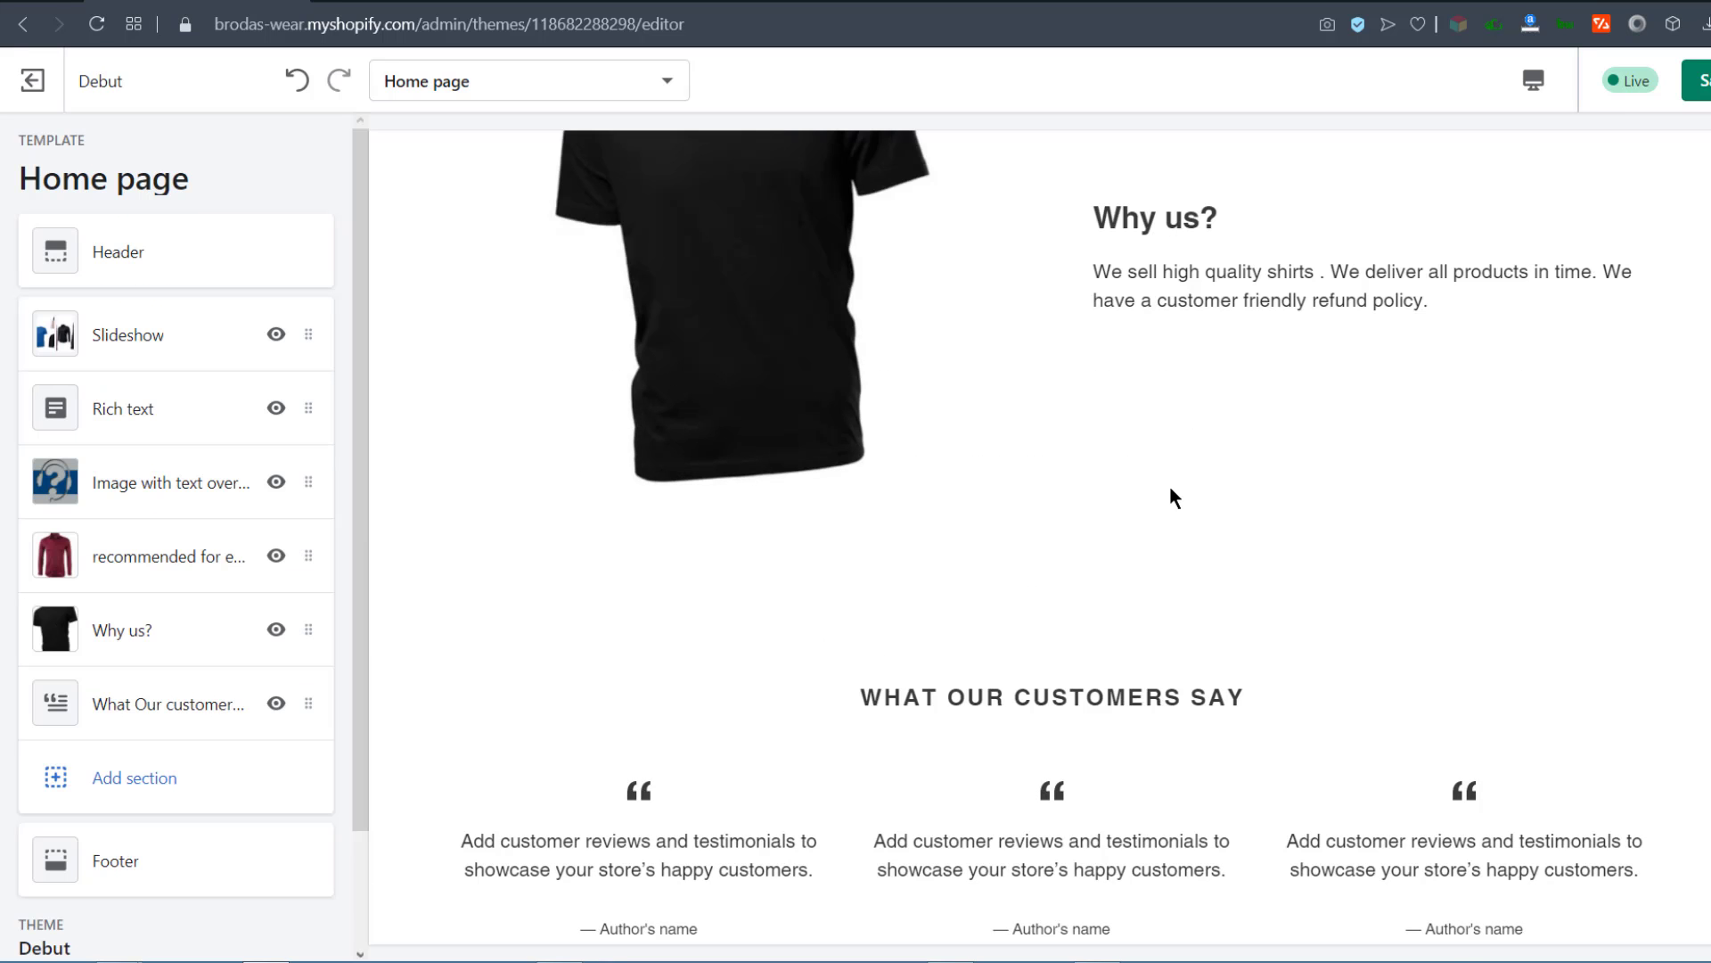
scroll(1119, 503, up, 7)
scroll(1118, 501, down, 7)
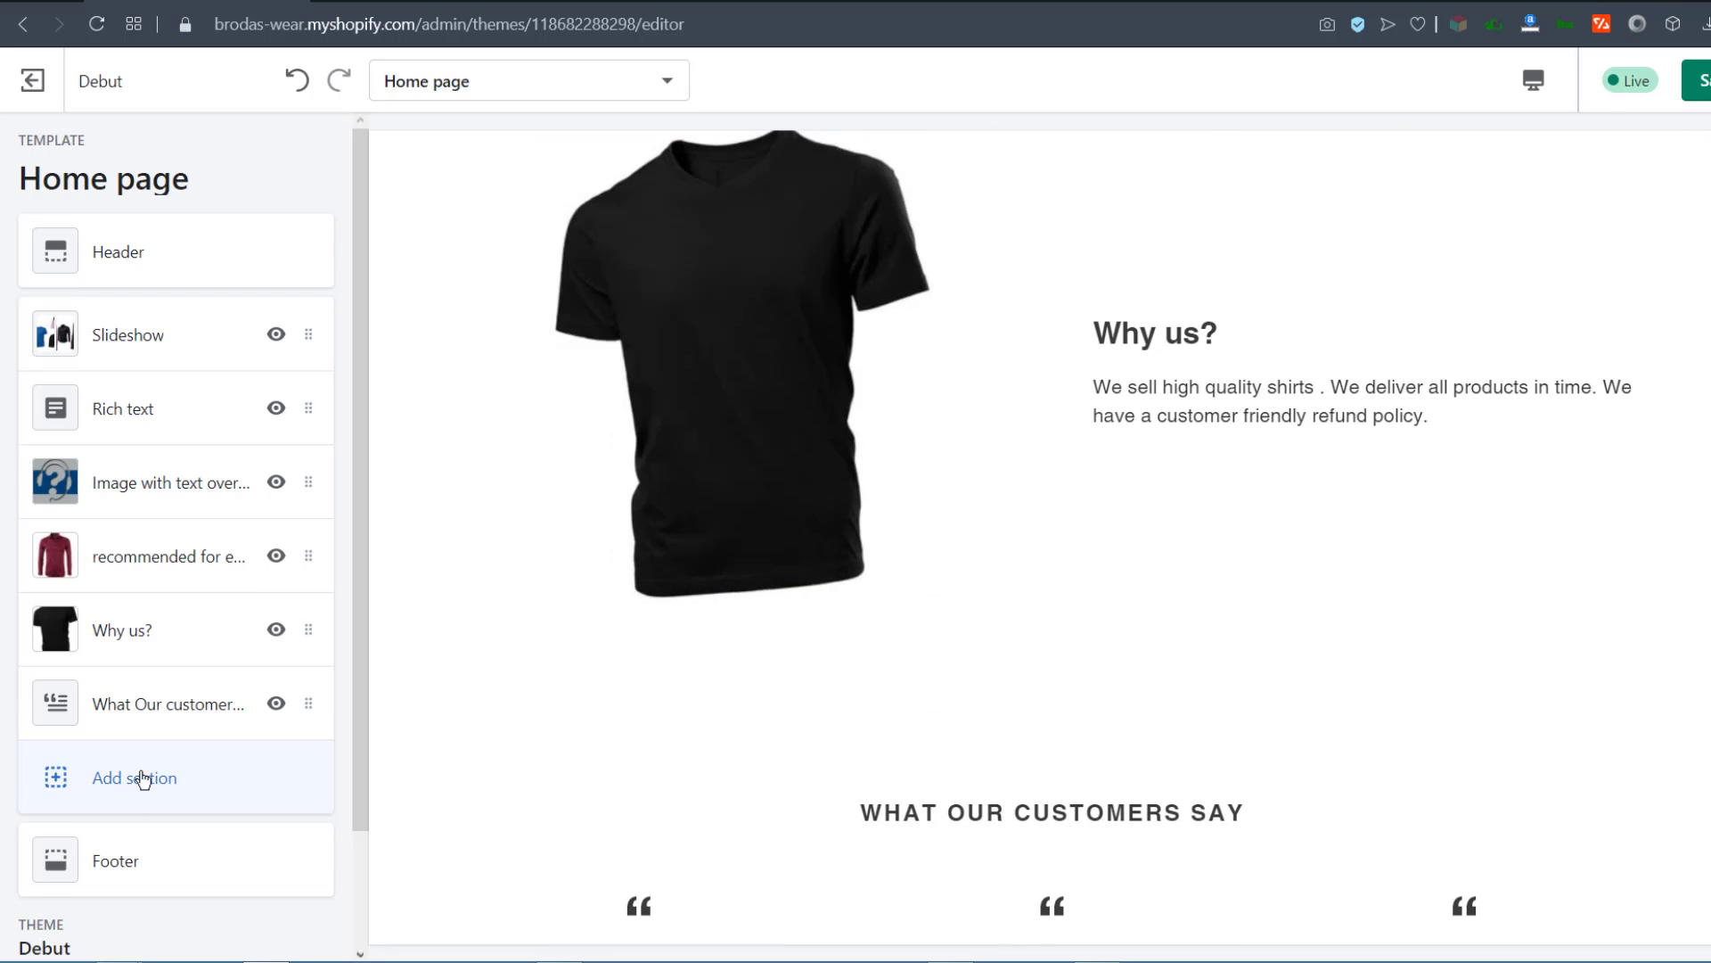
click(109, 780)
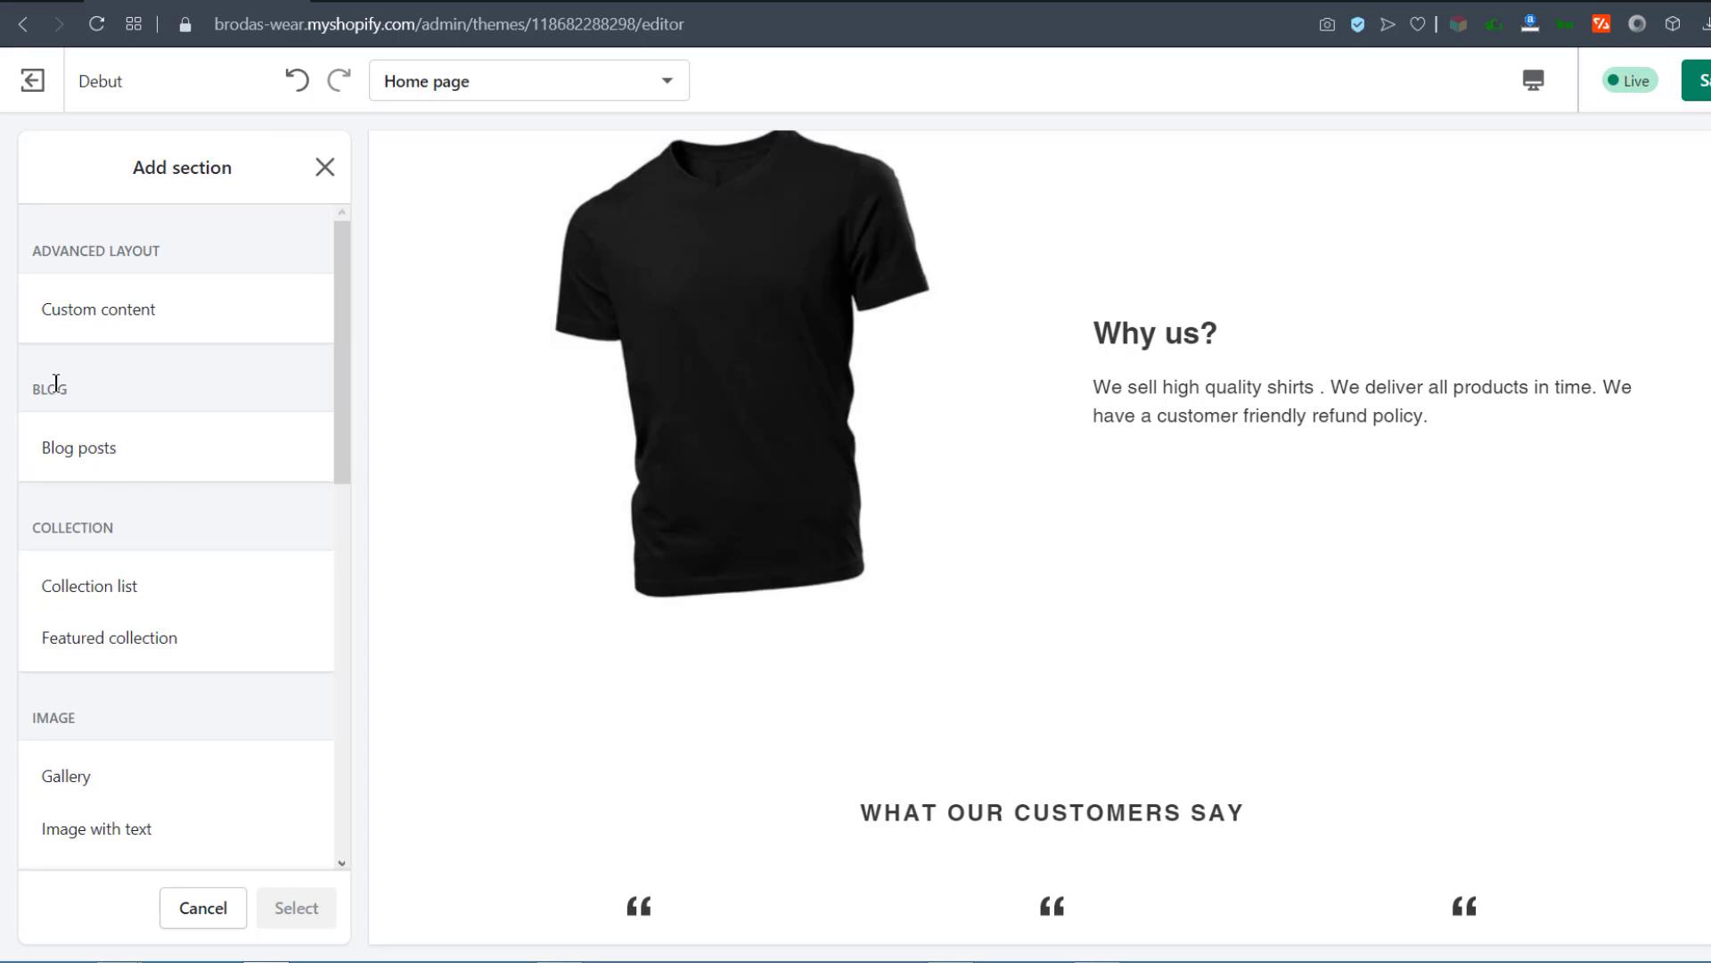
click(75, 453)
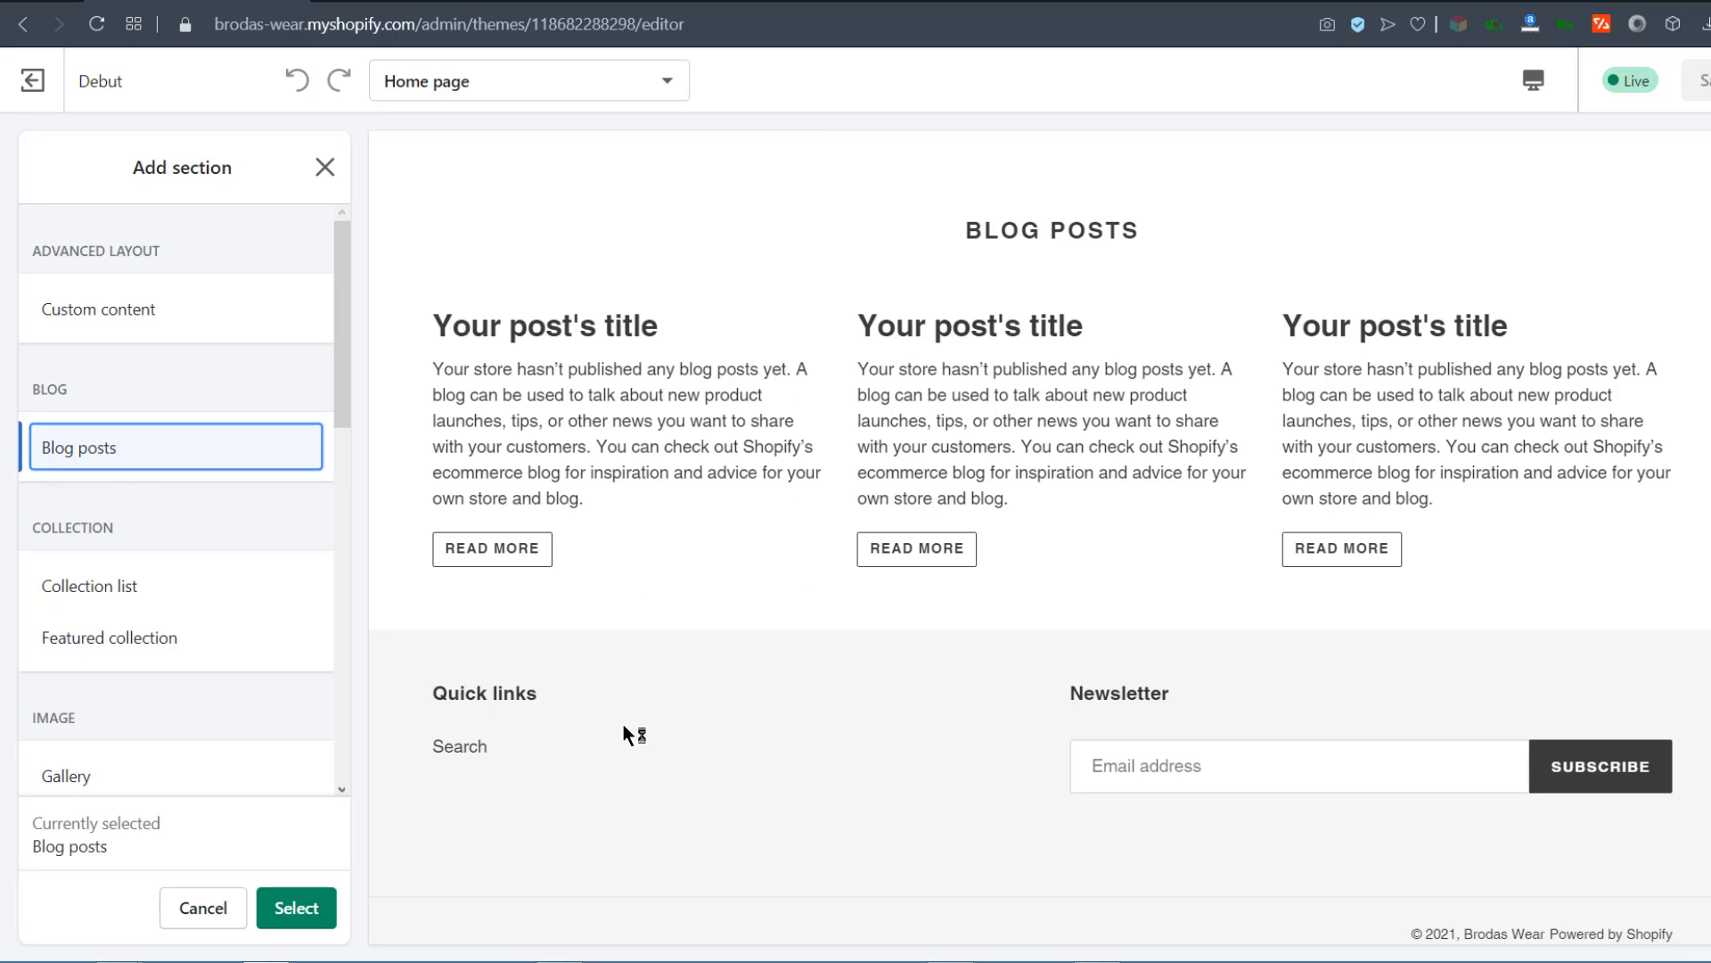
click(296, 907)
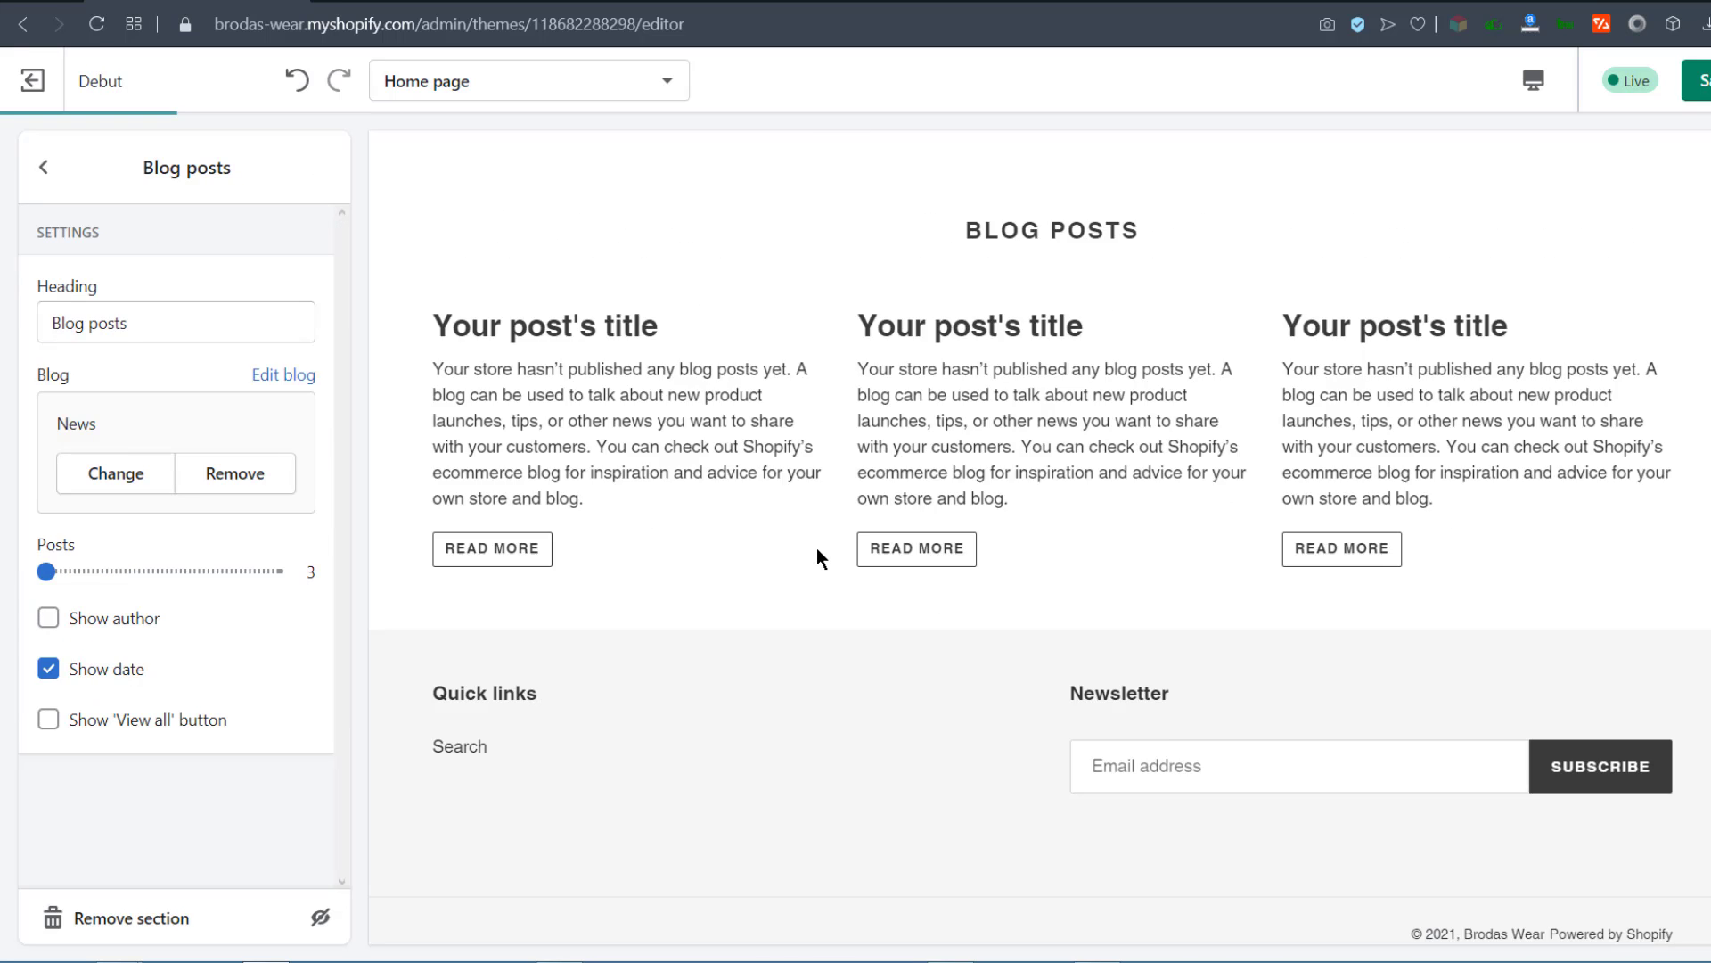
Step: Move the Blog posts section between "Why us?" and "What Our customers say", and check the new order in the page preview
scroll(818, 571, up, 4)
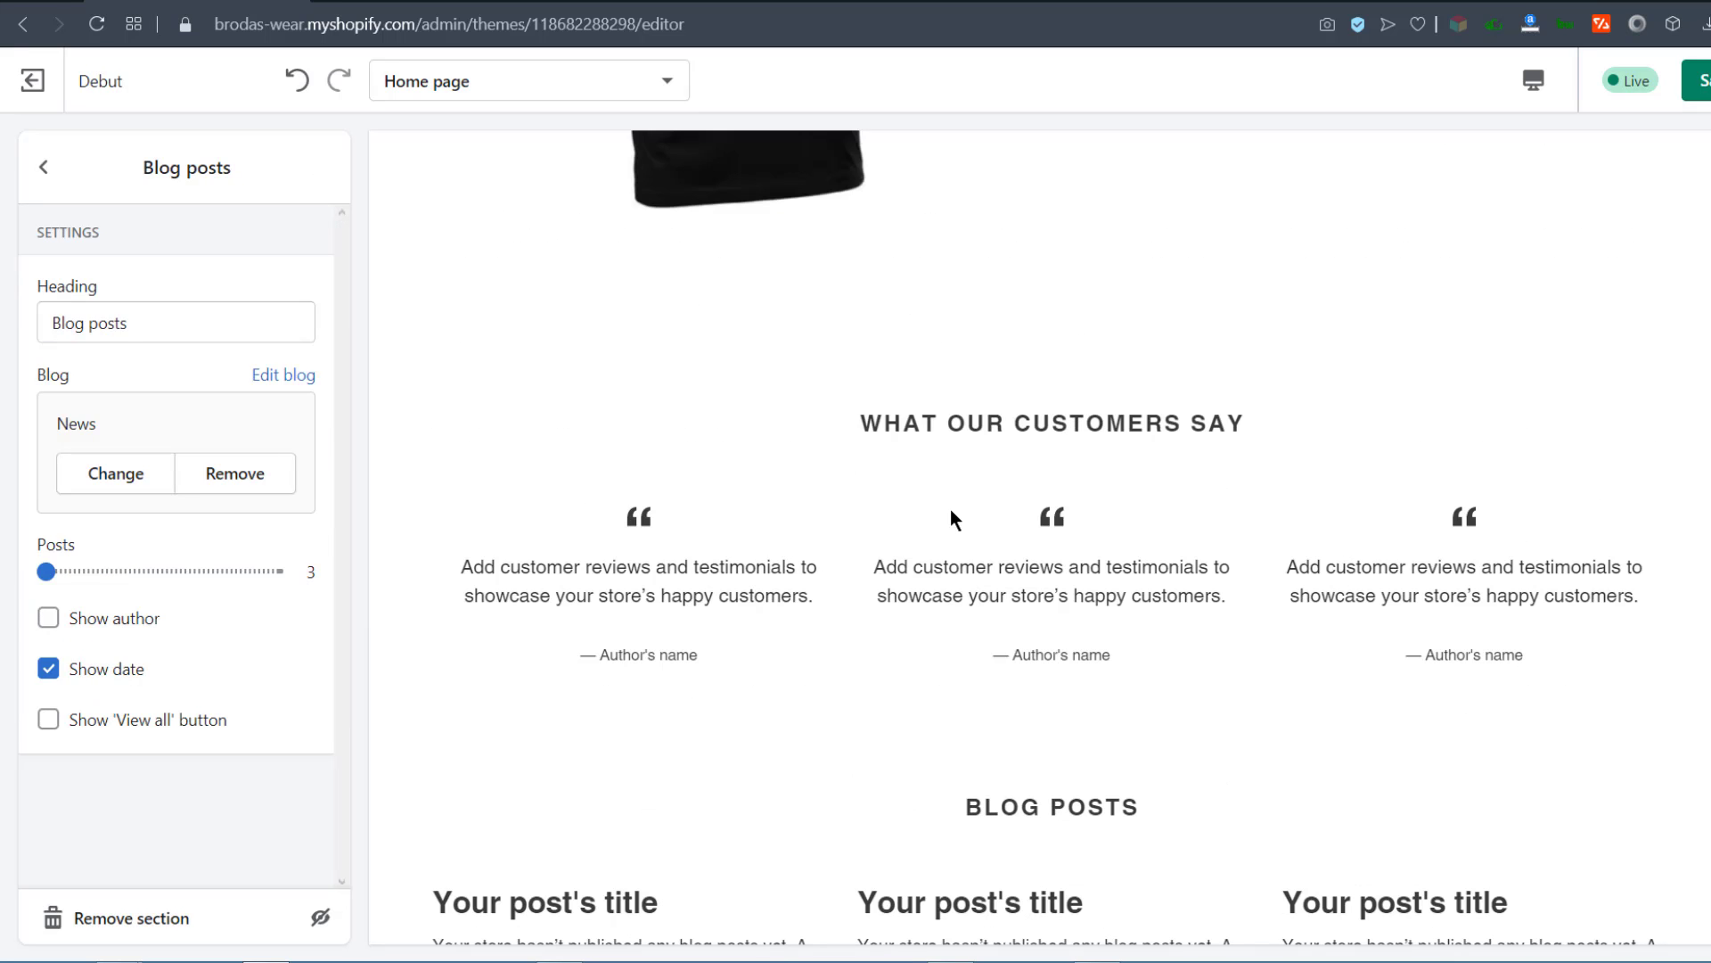
click(45, 169)
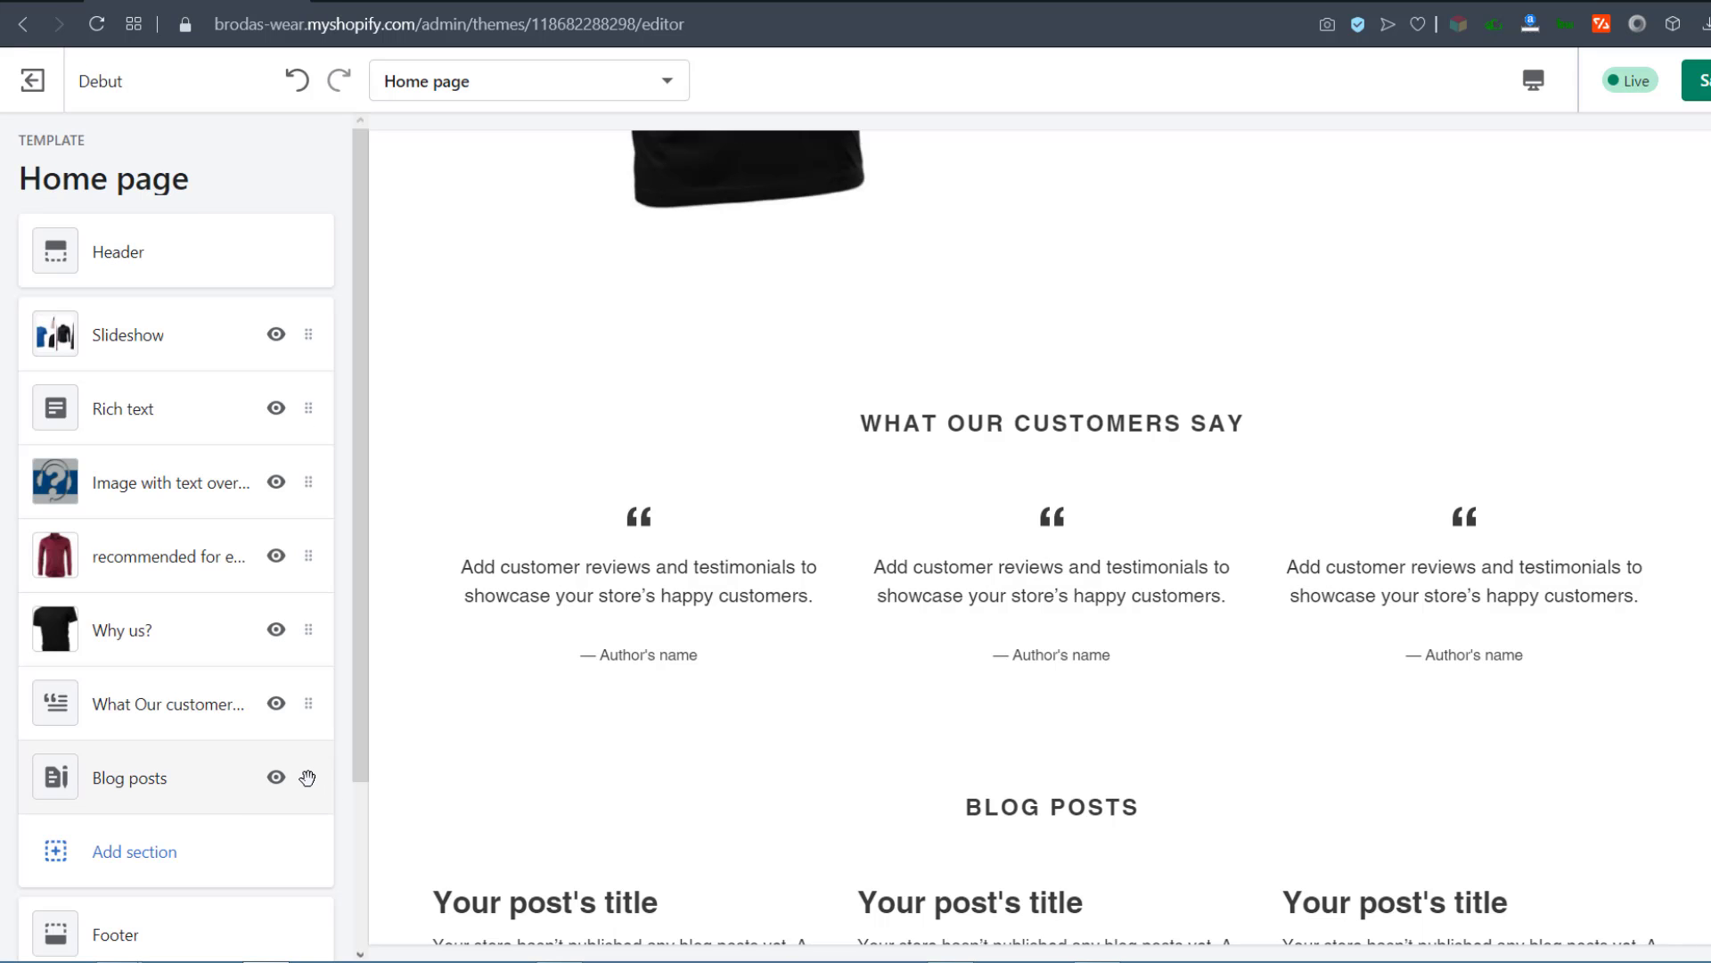
drag(307, 777, 313, 699)
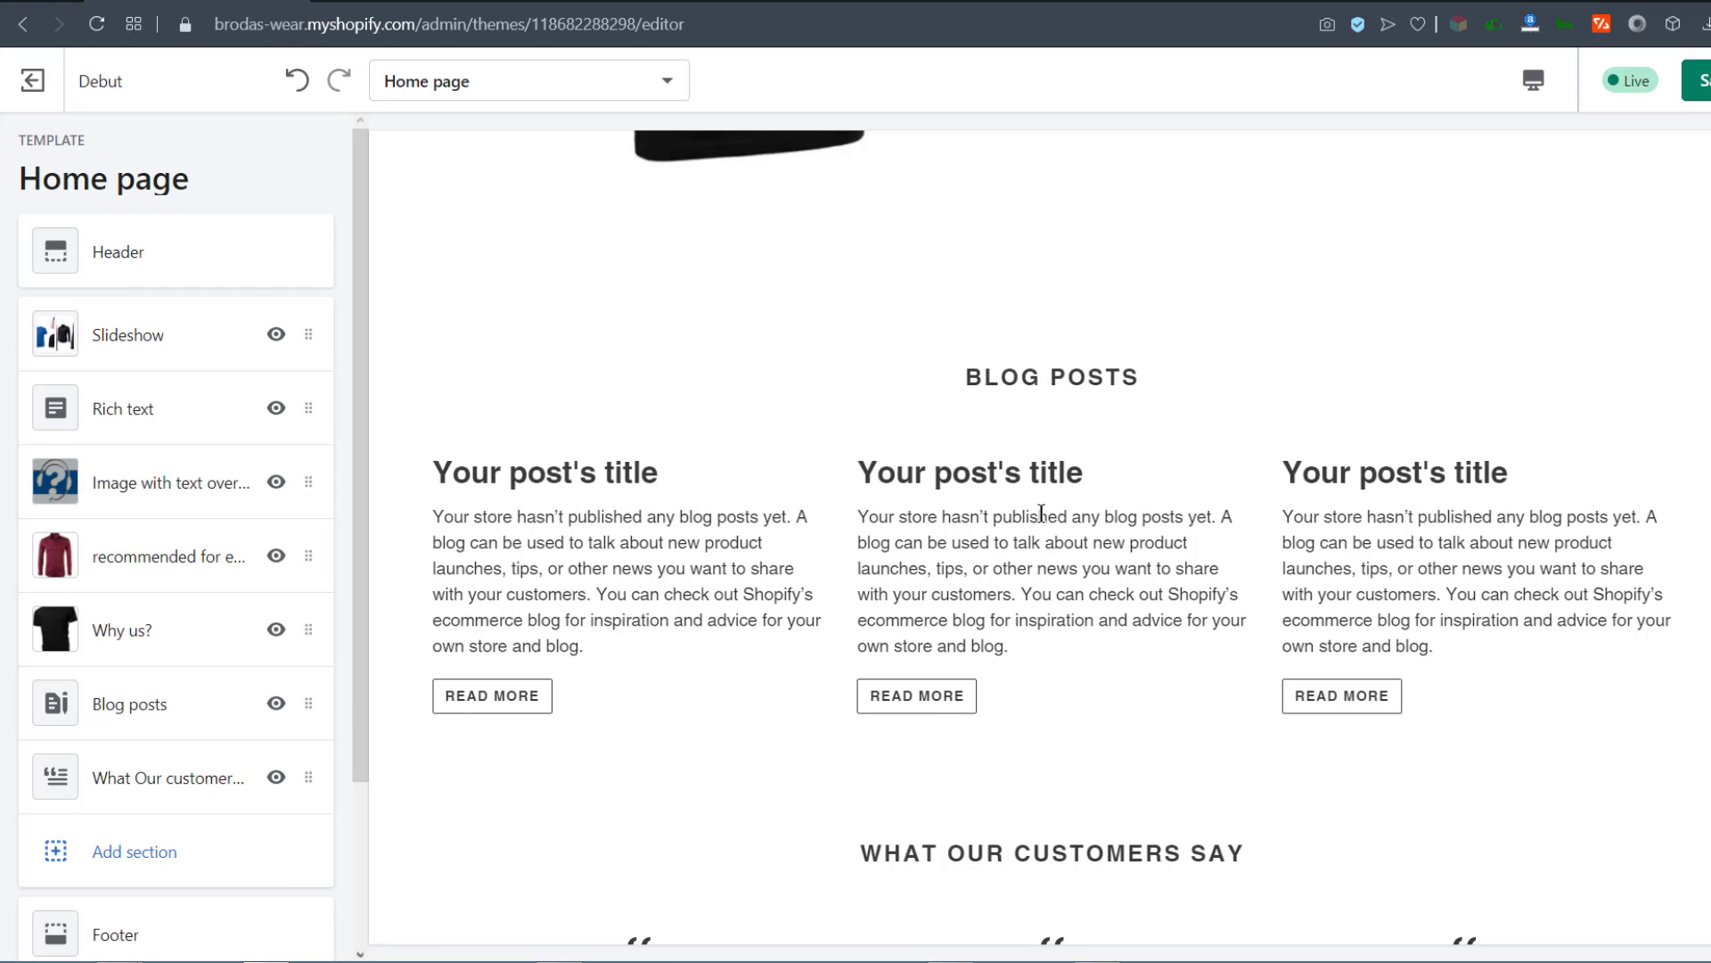
scroll(999, 490, down, 5)
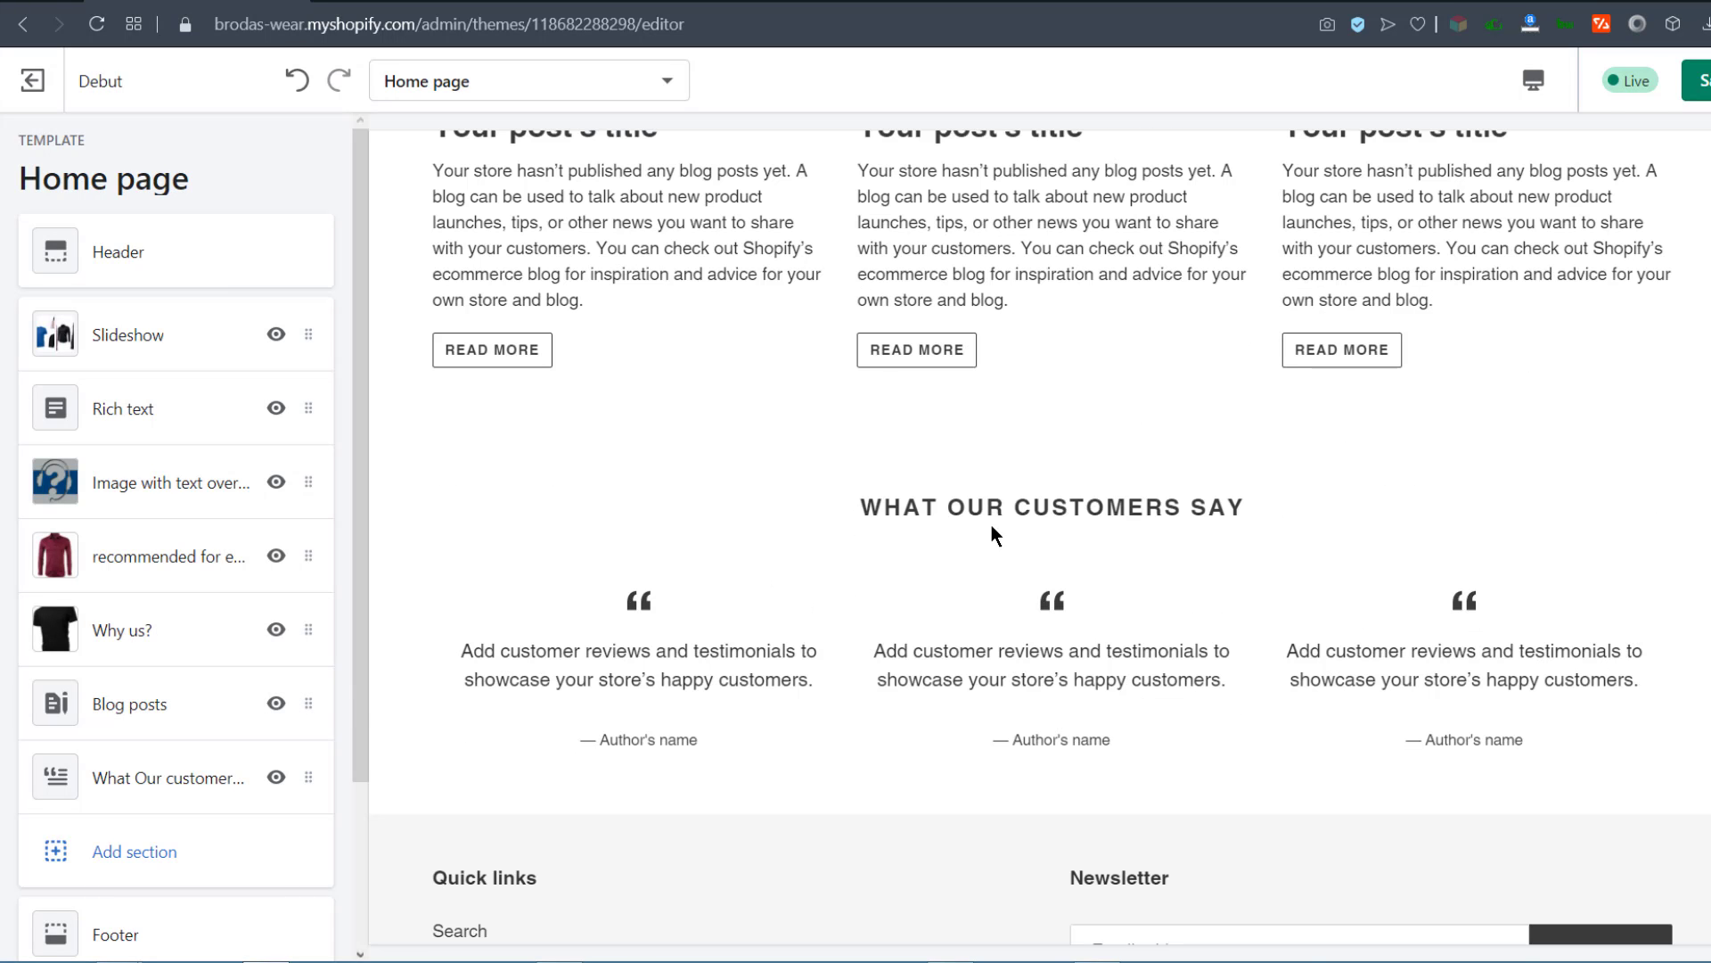
scroll(981, 401, up, 4)
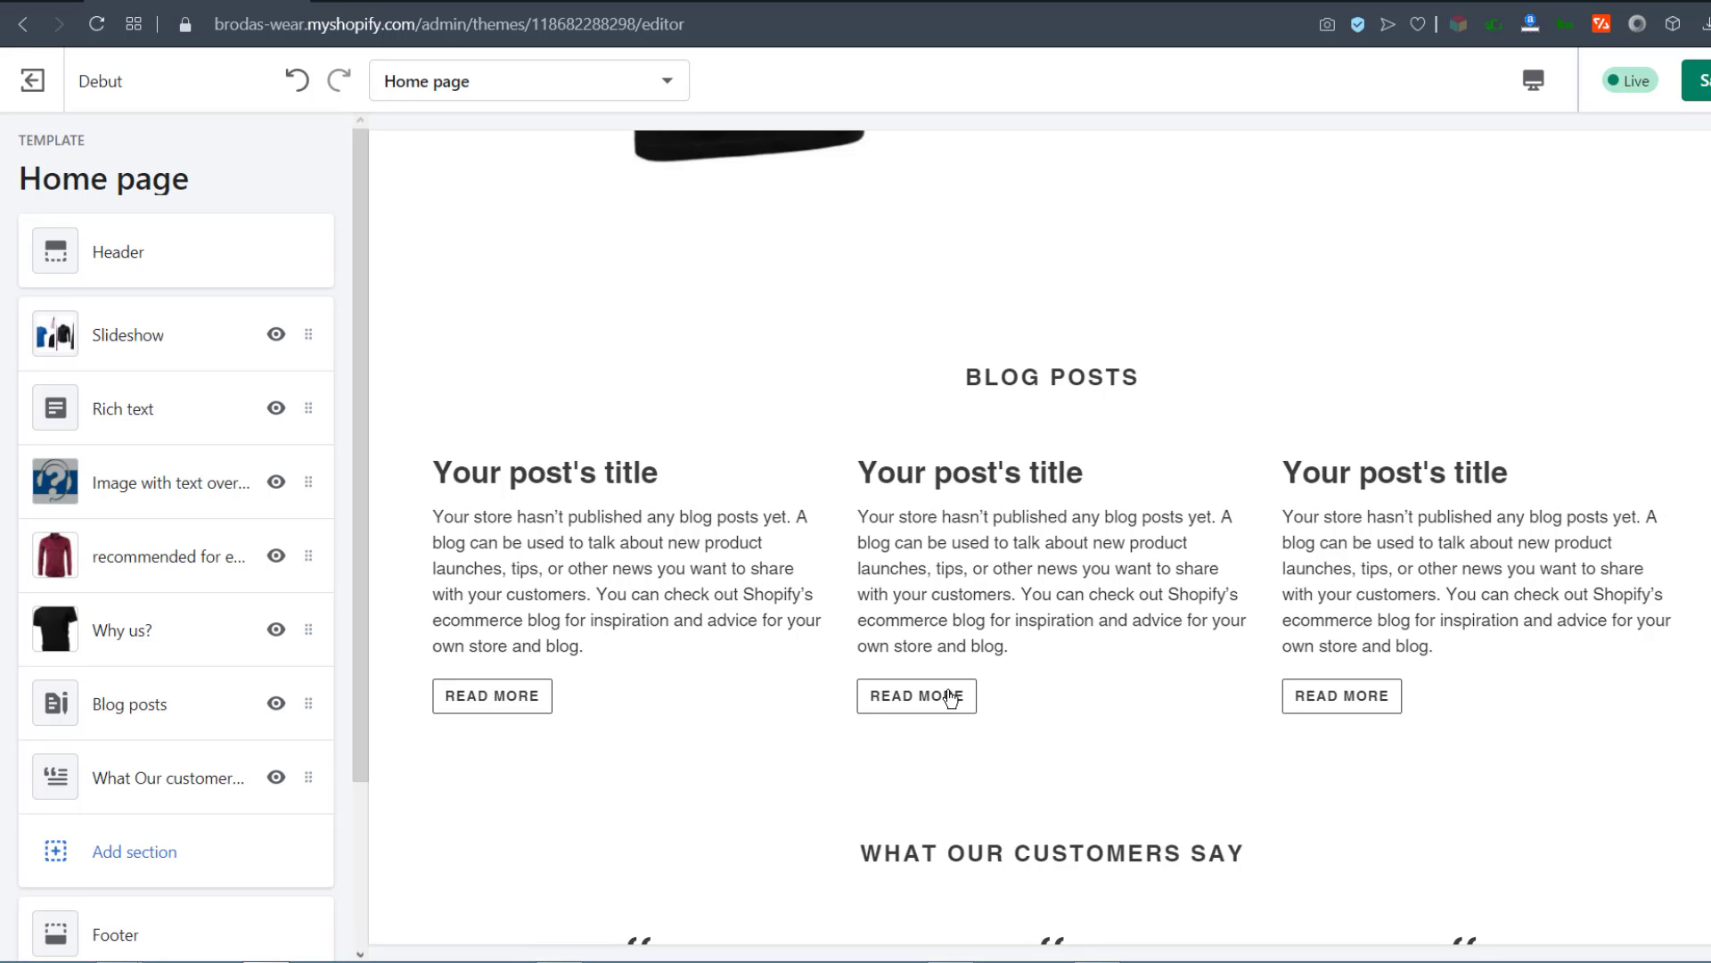
scroll(901, 699, down, 5)
scroll(899, 424, up, 6)
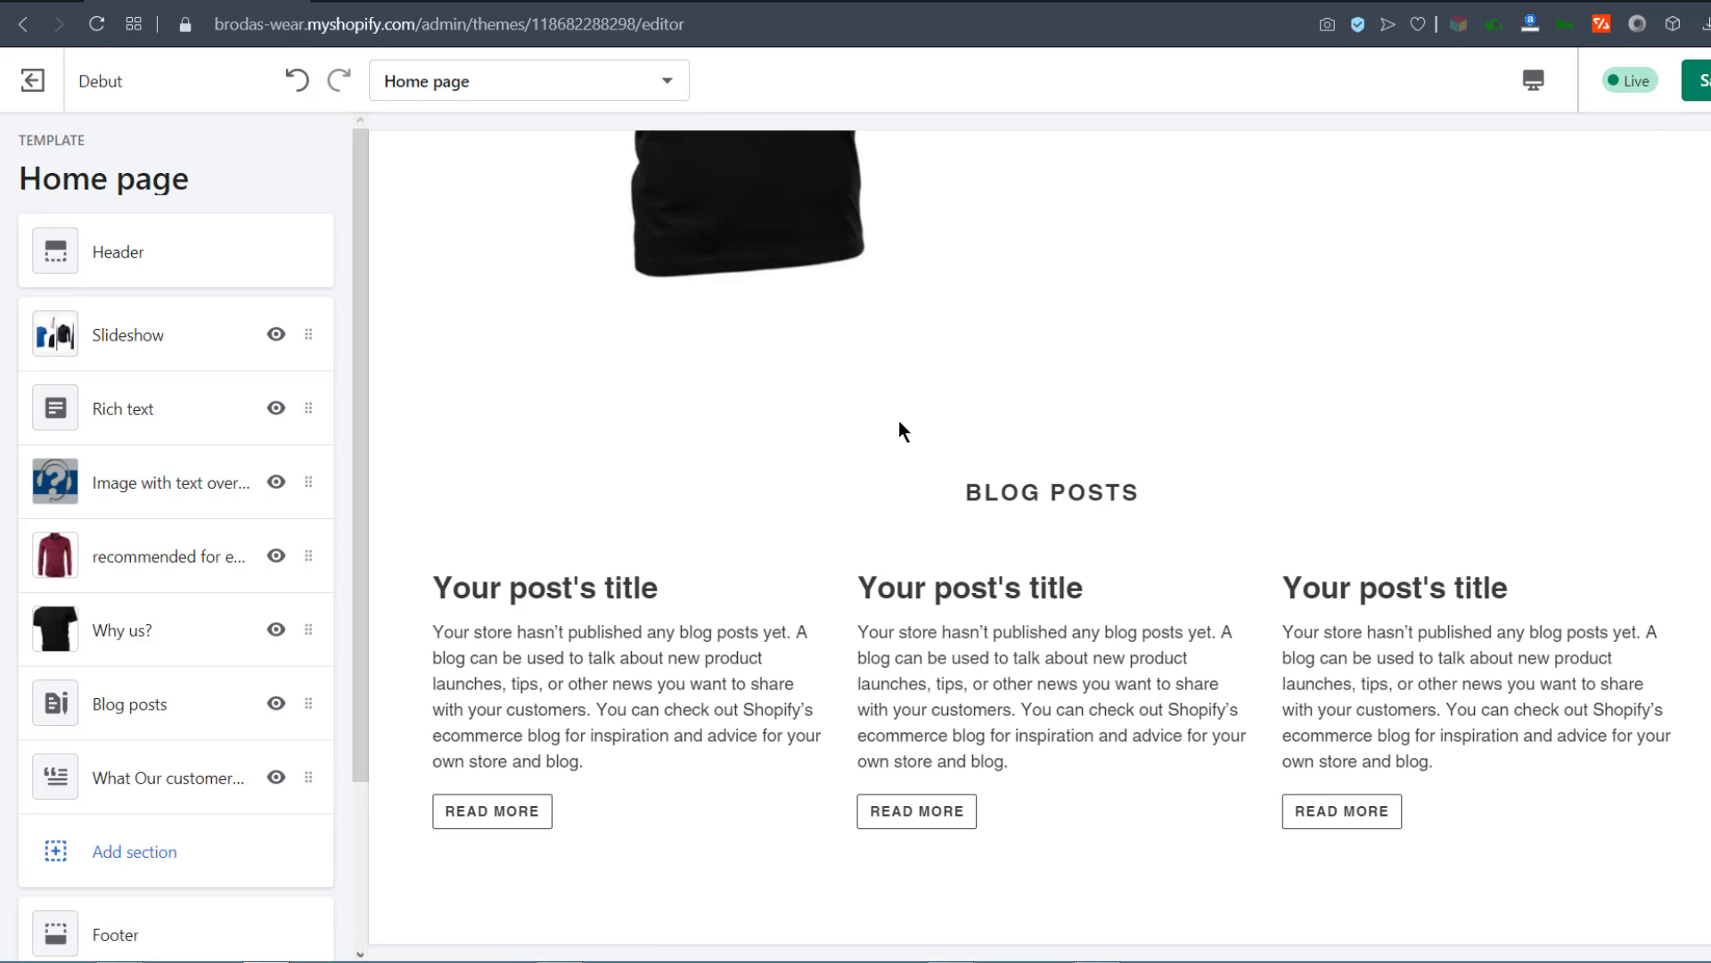
scroll(568, 357, down, 3)
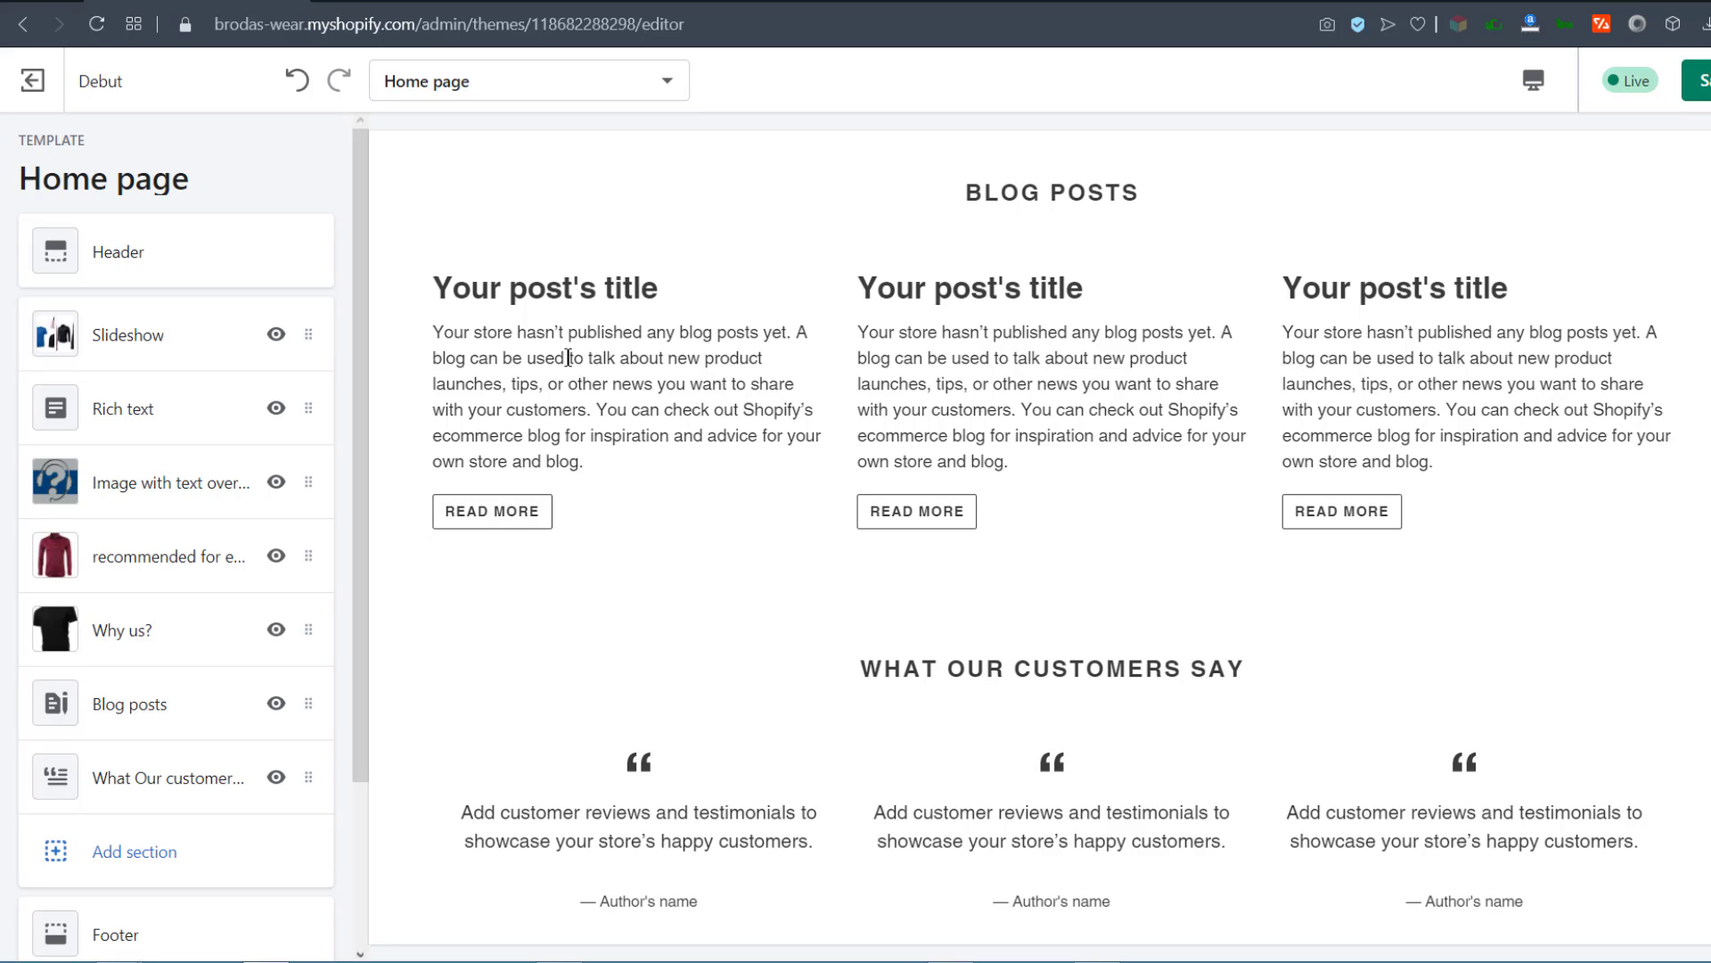